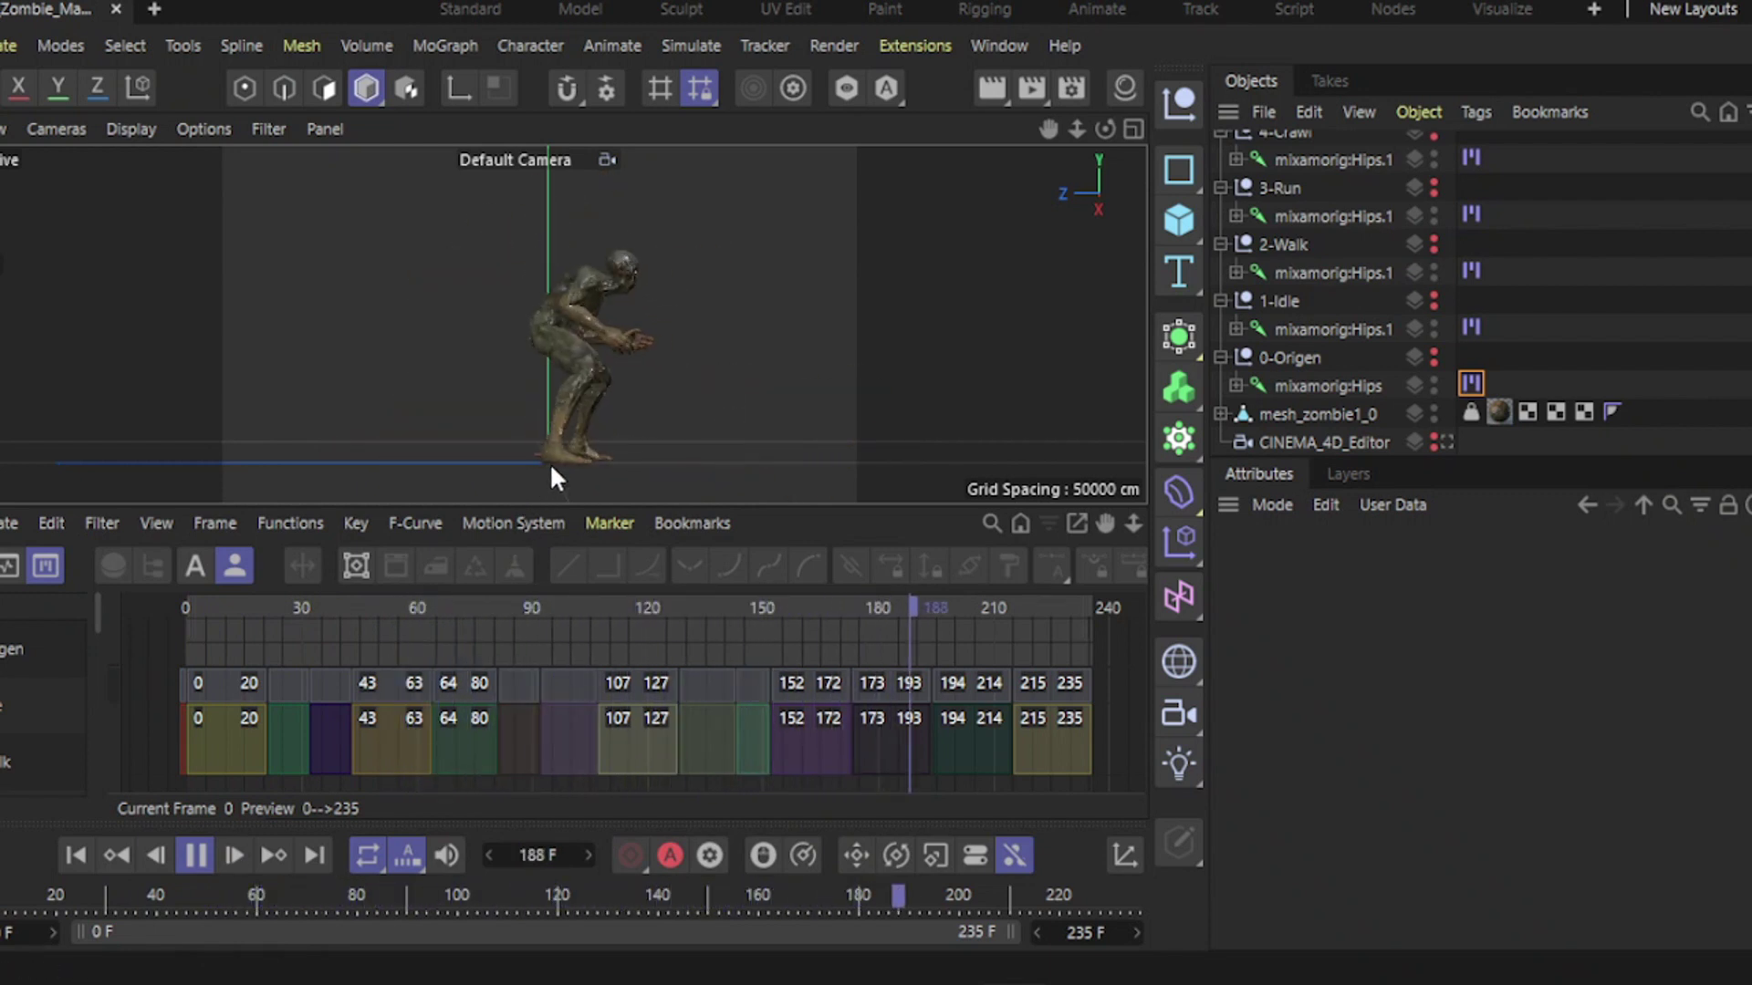
# Step: Stop playback, go to frame 150, and create a pivot for the motion clip spanning frames 143 to 151
pyautogui.press('F8')
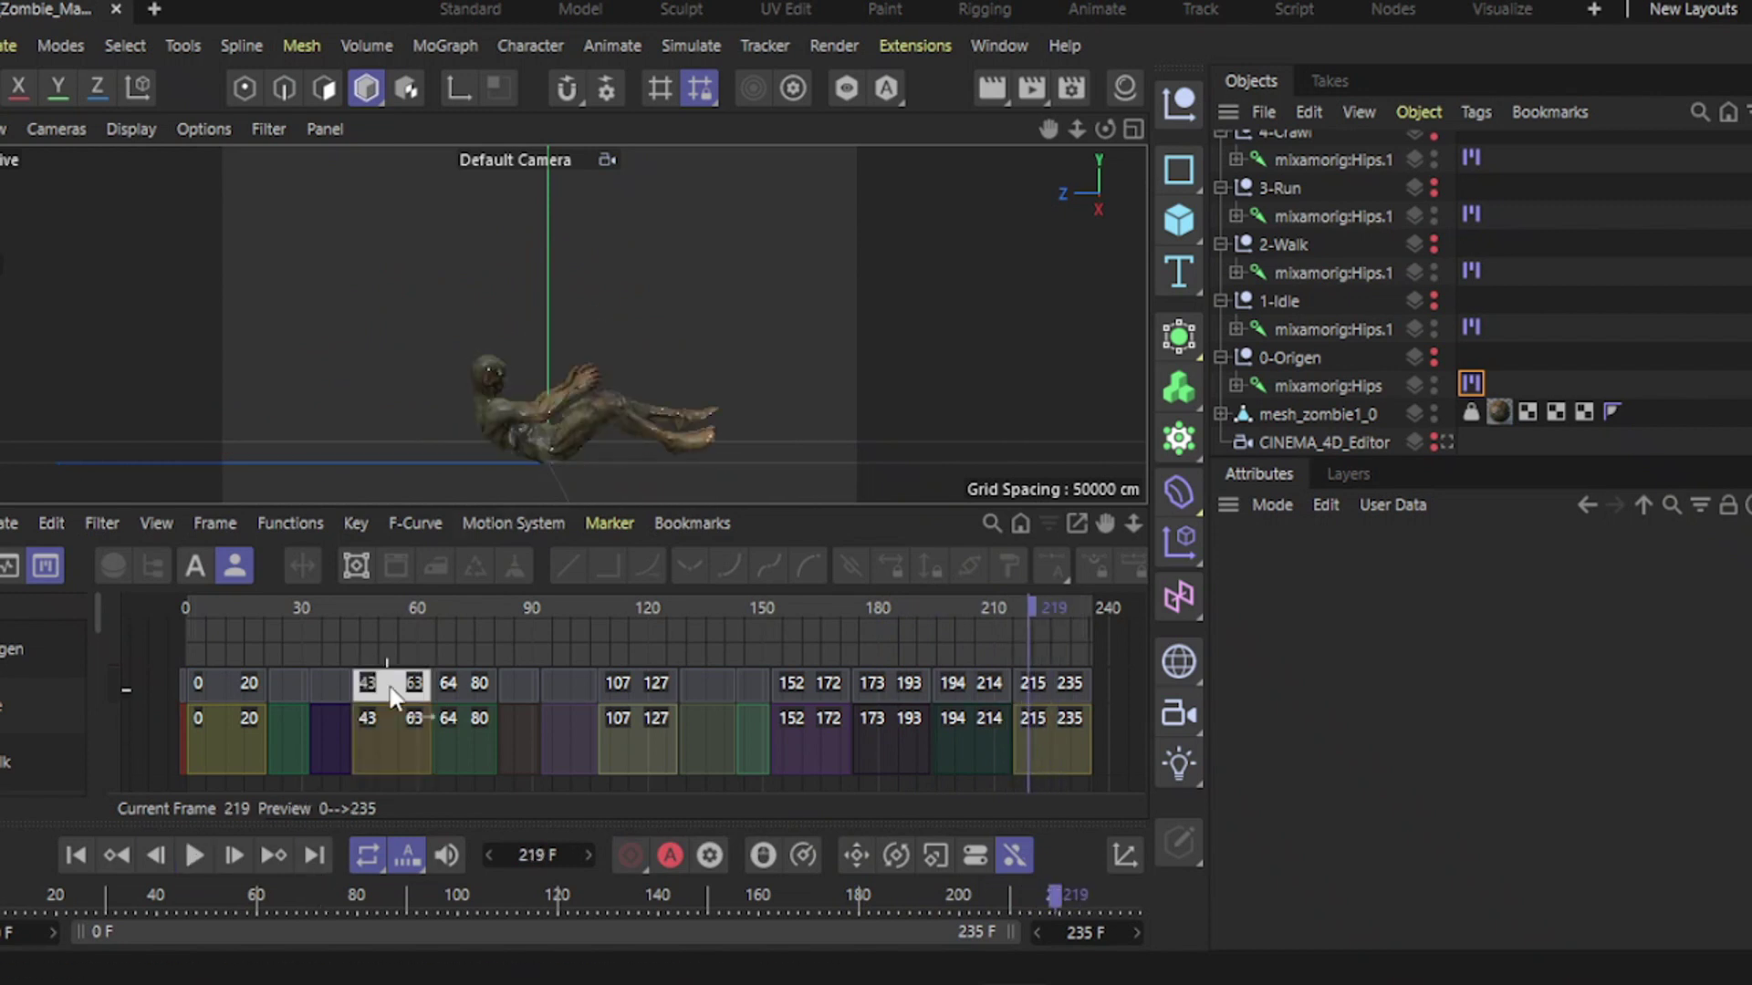
pyautogui.moveTo(328, 609); pyautogui.dragTo(761, 629)
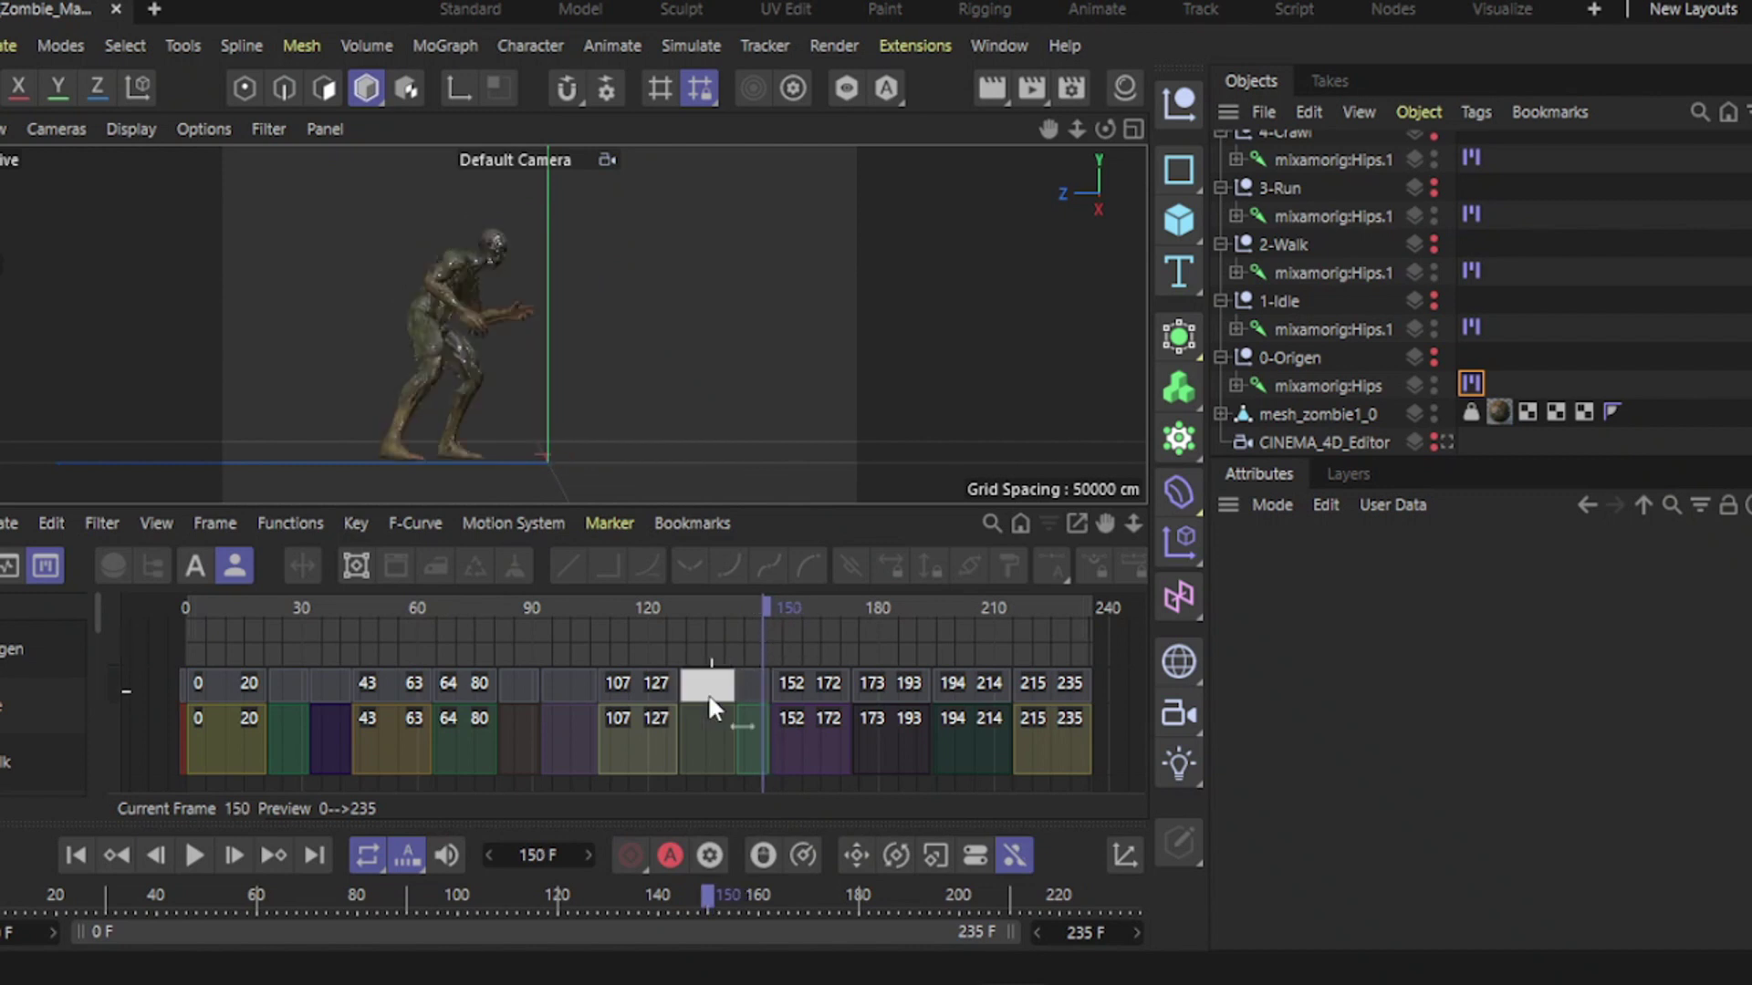
pyautogui.click(747, 737)
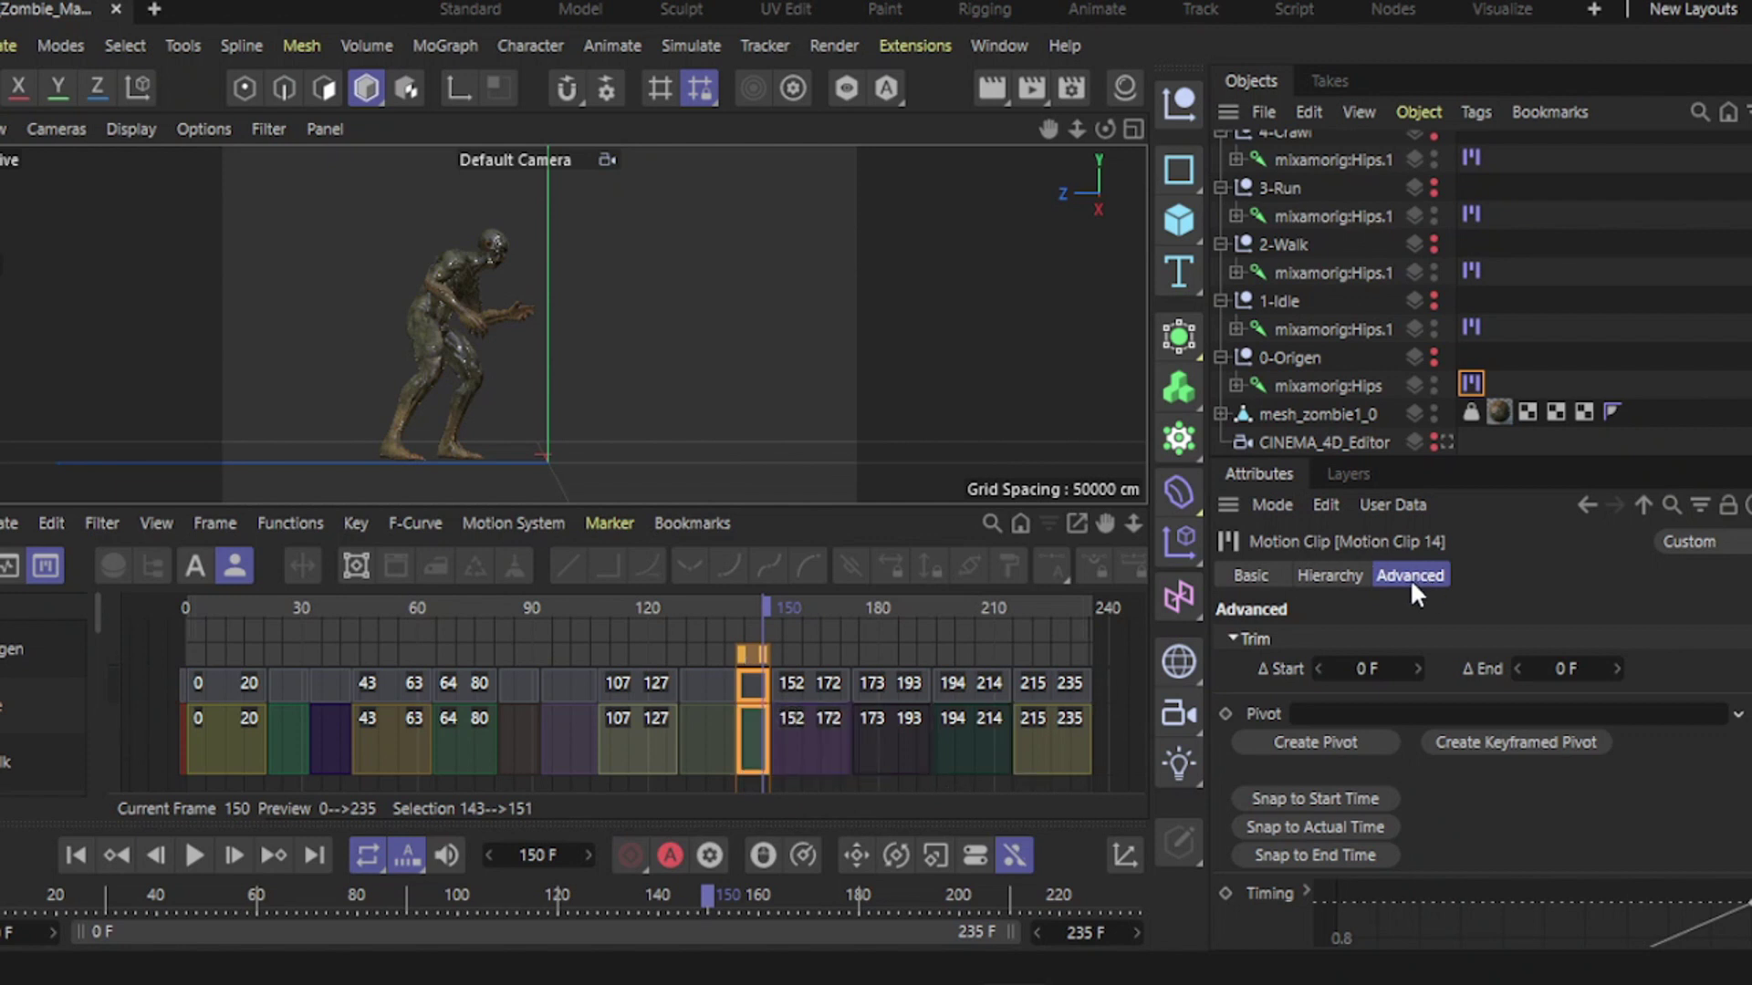
pyautogui.click(1321, 744)
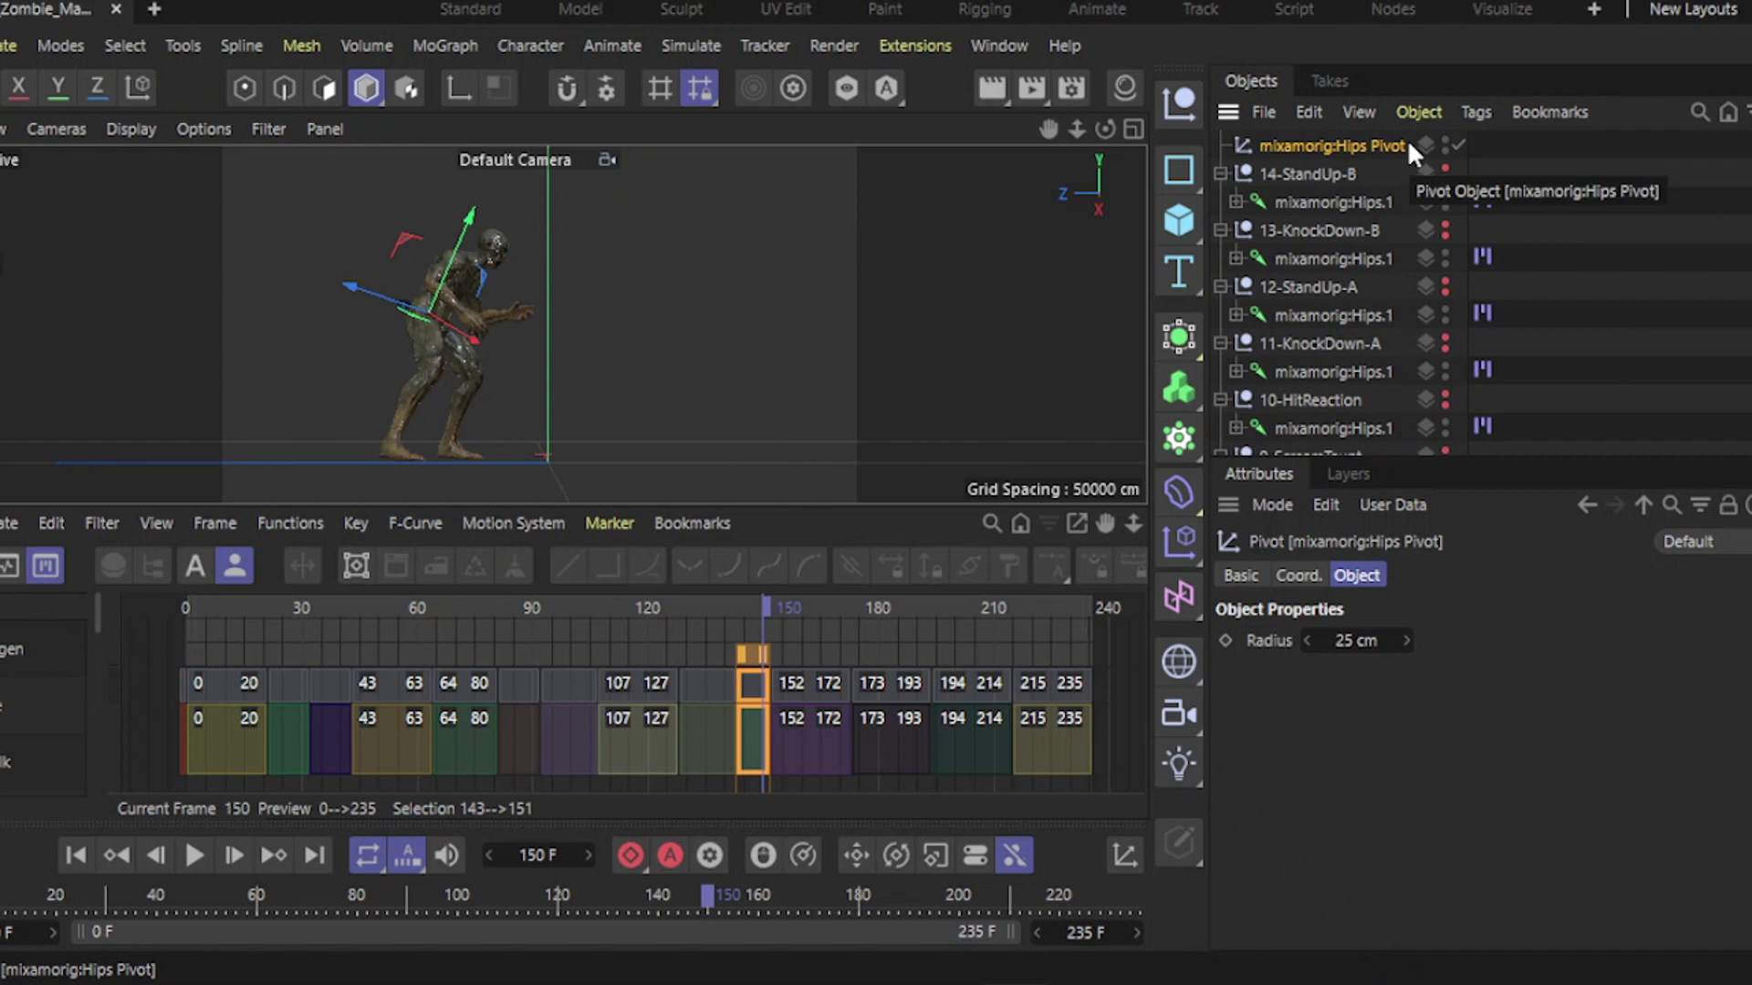
# Step: Collapse the hierarchies of the animation nulls from 14-StandUp-B down to 1-Idle
pyautogui.moveTo(1218, 171); pyautogui.dragTo(1223, 422)
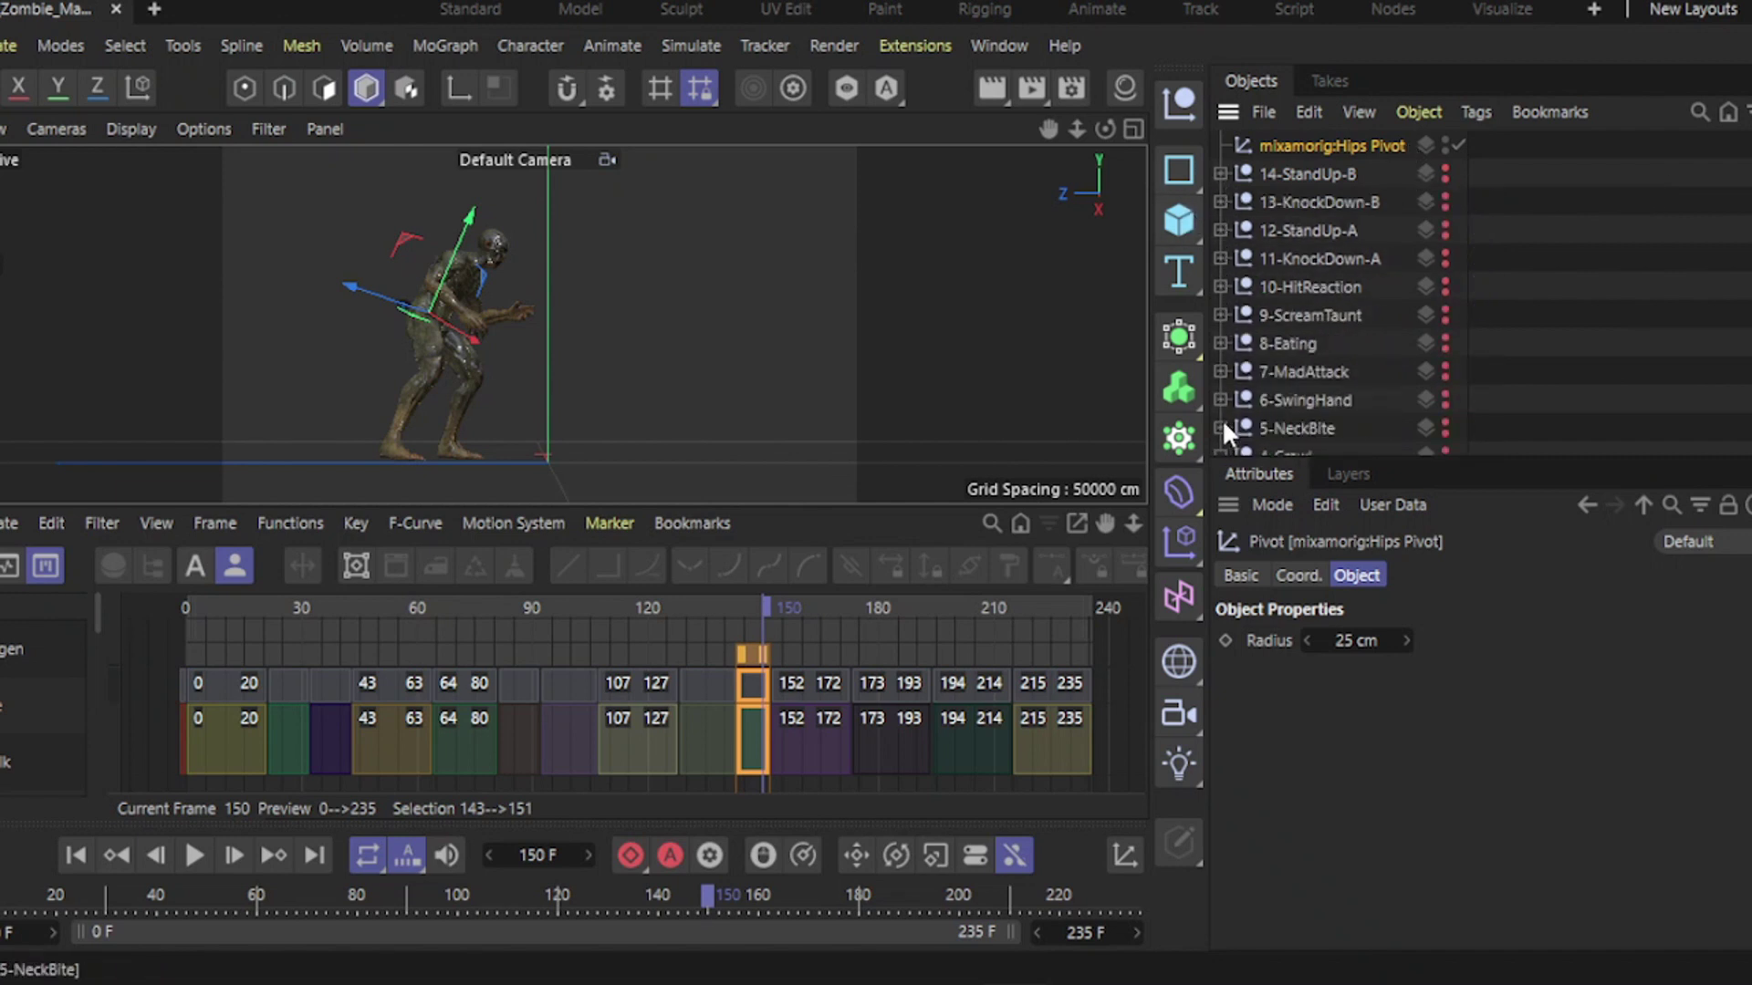
pyautogui.scroll(-2, 1223, 421)
pyautogui.moveTo(1220, 287); pyautogui.dragTo(1221, 400)
pyautogui.scroll(2, 1301, 395)
# Step: Add a null object and name it Pivots
pyautogui.click(1178, 100)
pyautogui.doubleClick(1278, 144)
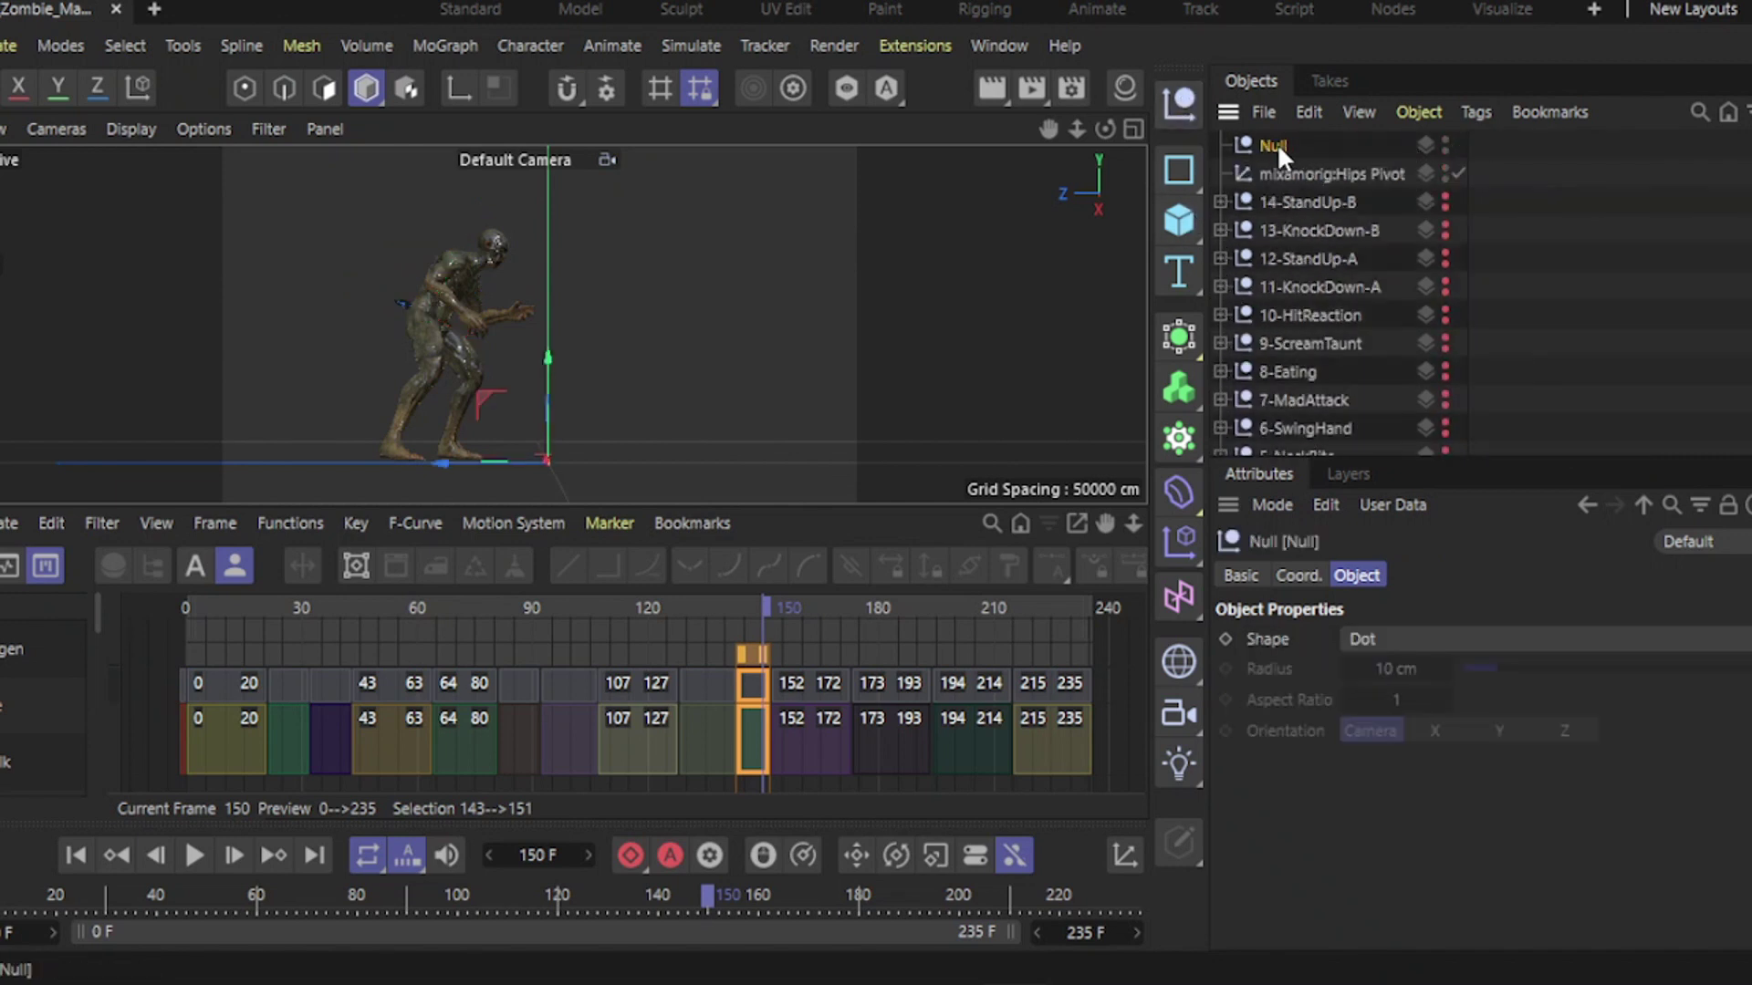
pyautogui.write('Pivots')
pyautogui.press('Return')
# Step: Add another null object and name it Animation
pyautogui.click(1180, 101)
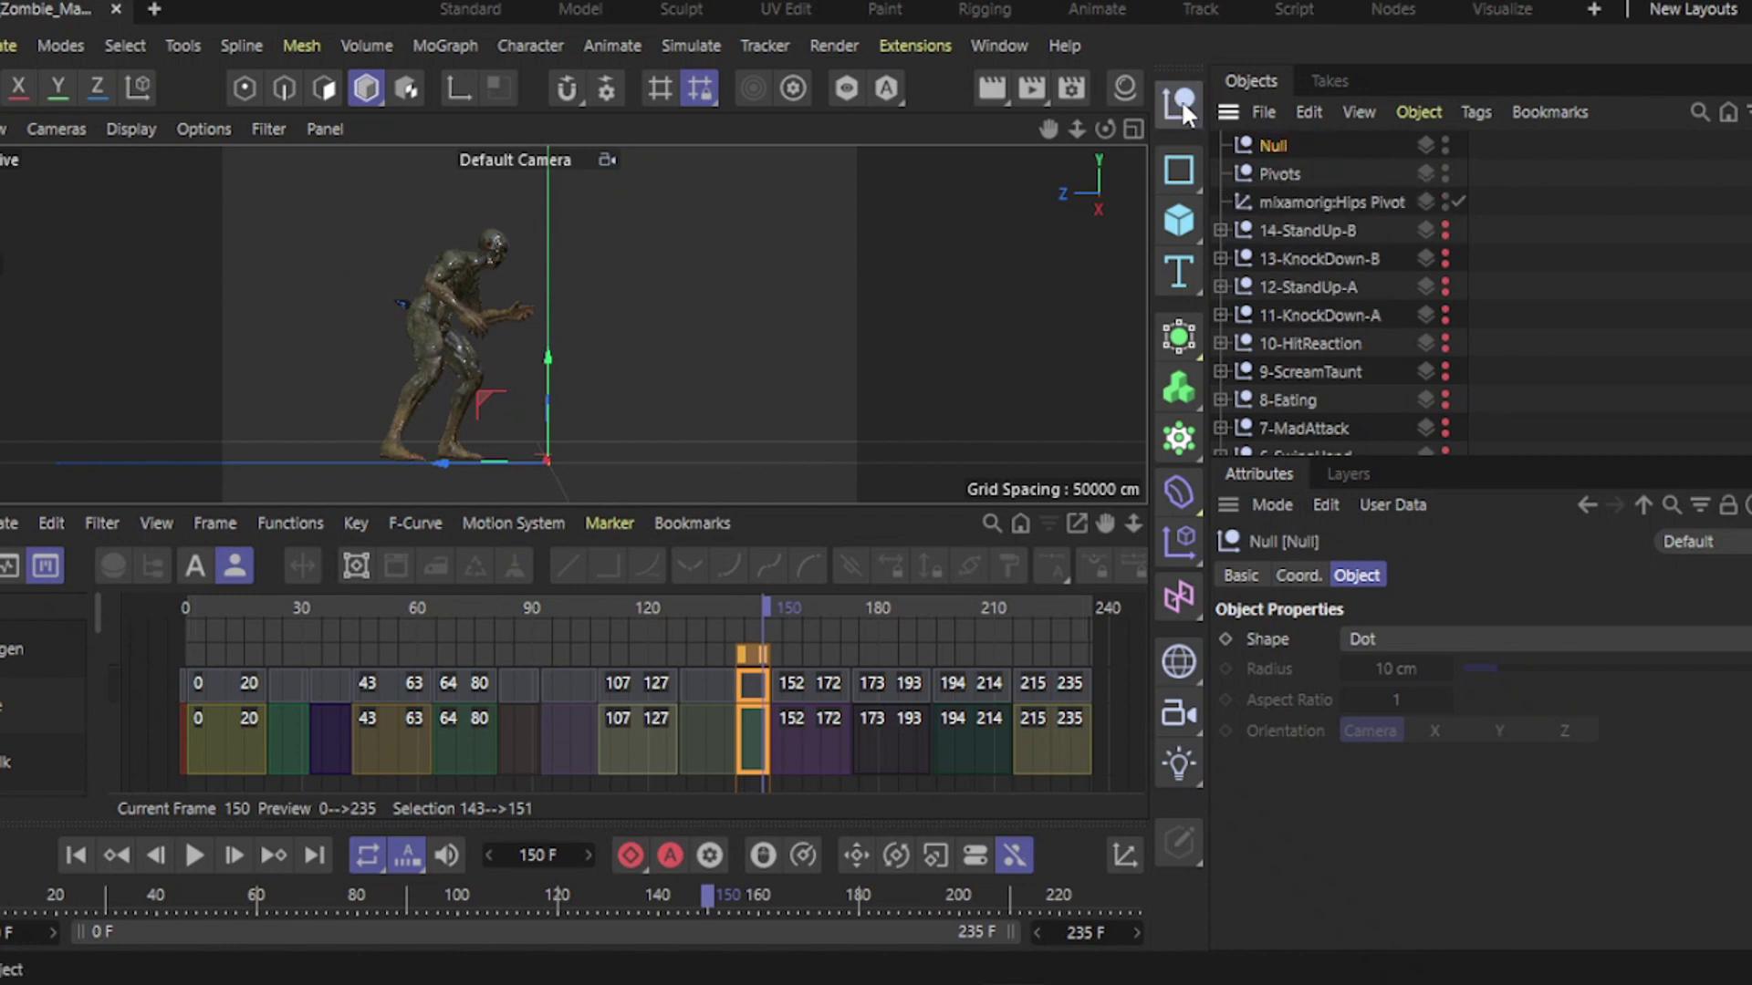
pyautogui.doubleClick(1277, 146)
pyautogui.write('Animation')
pyautogui.press('Return')
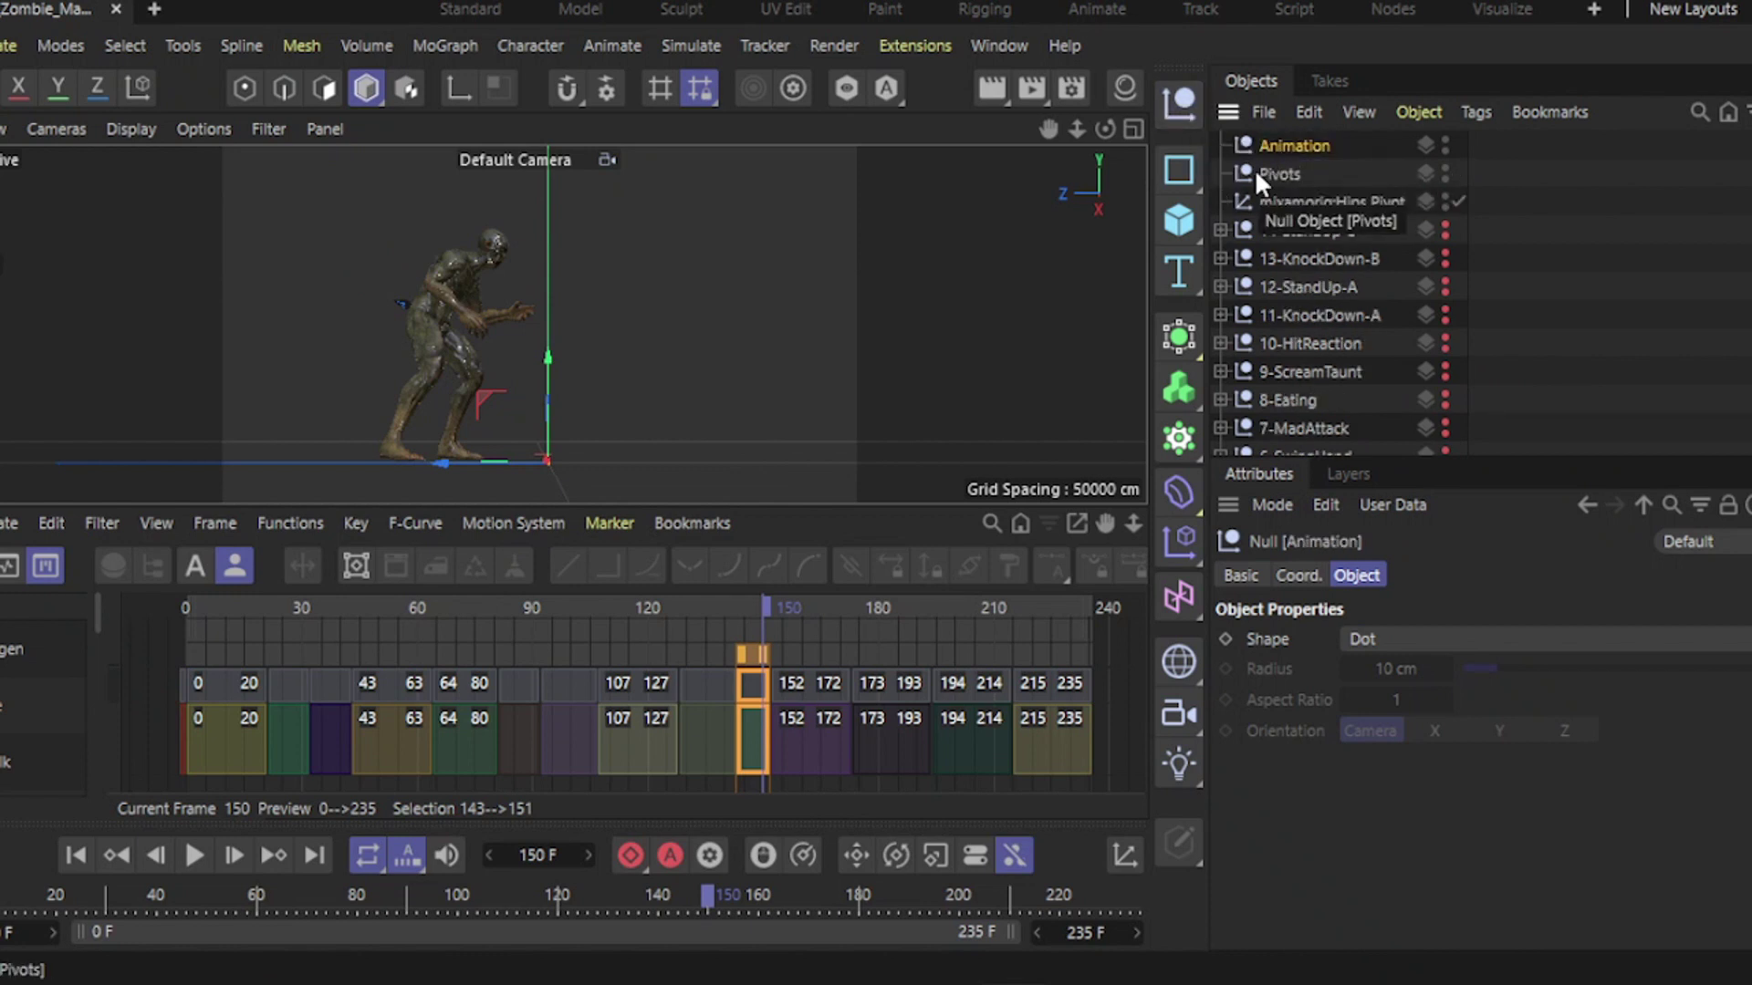
# Step: Add a third null object and name it Rigged Mesh
pyautogui.click(1185, 102)
pyautogui.doubleClick(1274, 144)
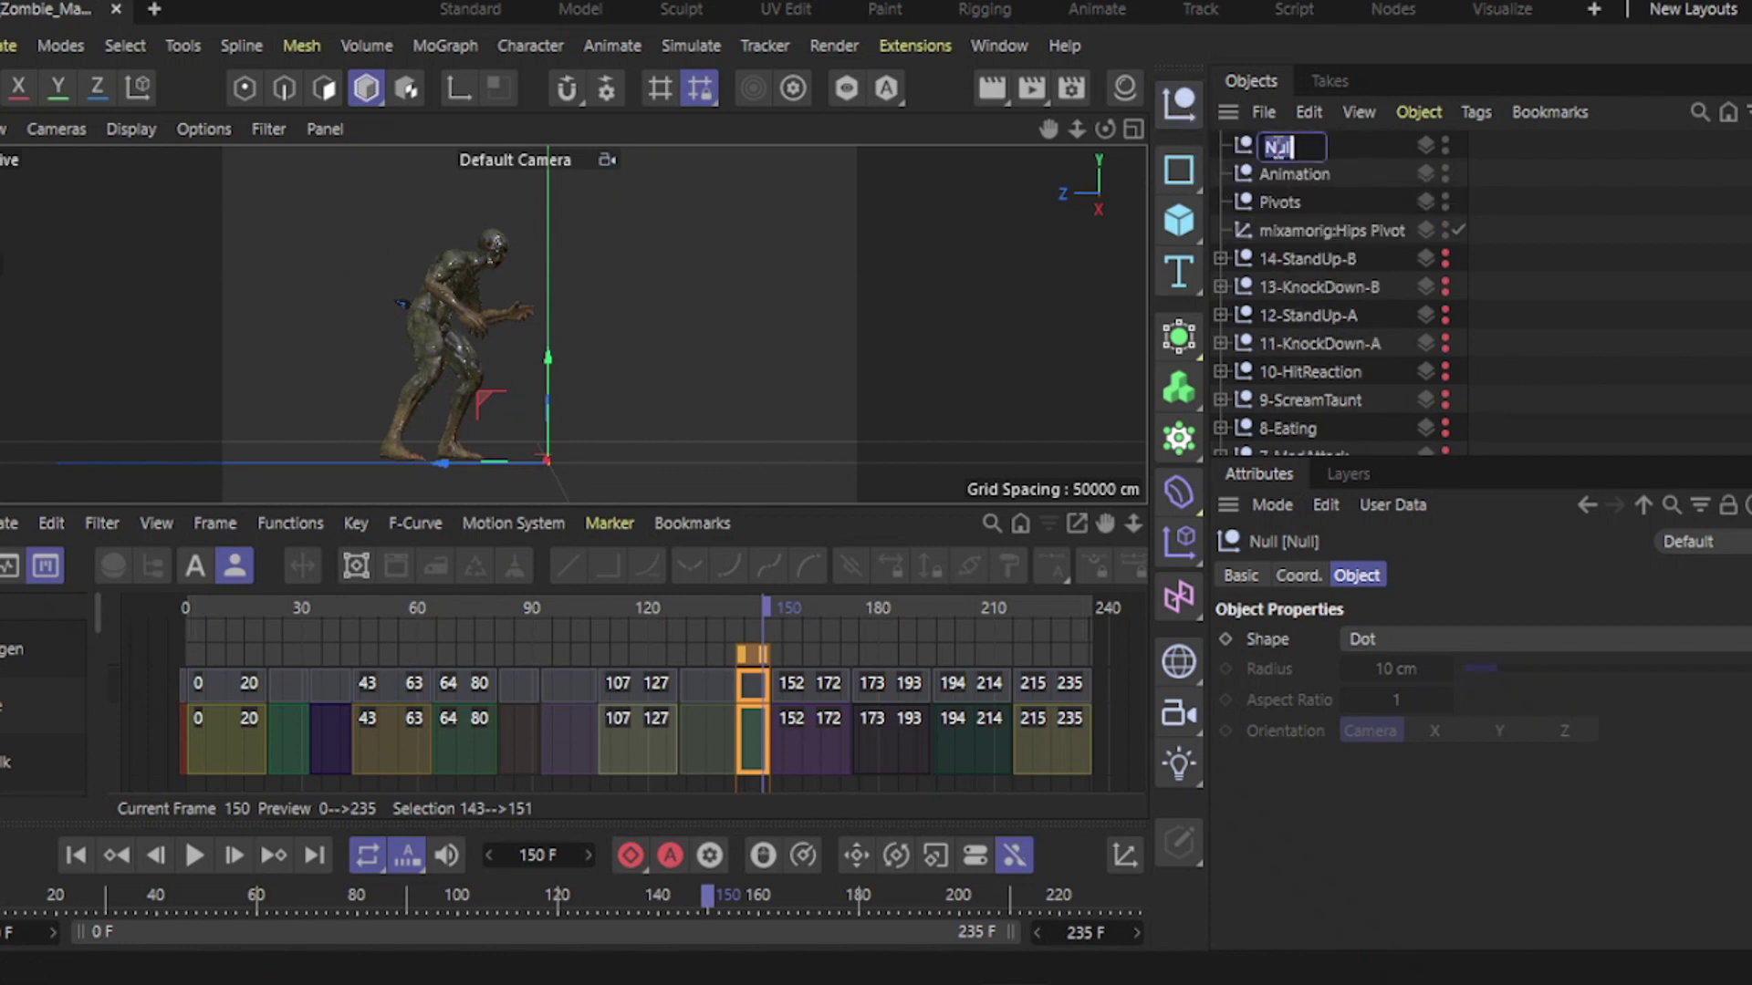
pyautogui.write('Mesh')
pyautogui.press('BackSpace')
pyautogui.press('BackSpace')
pyautogui.press('BackSpace')
pyautogui.press('BackSpace')
pyautogui.write('Rigged Mesh')
pyautogui.press('Return')
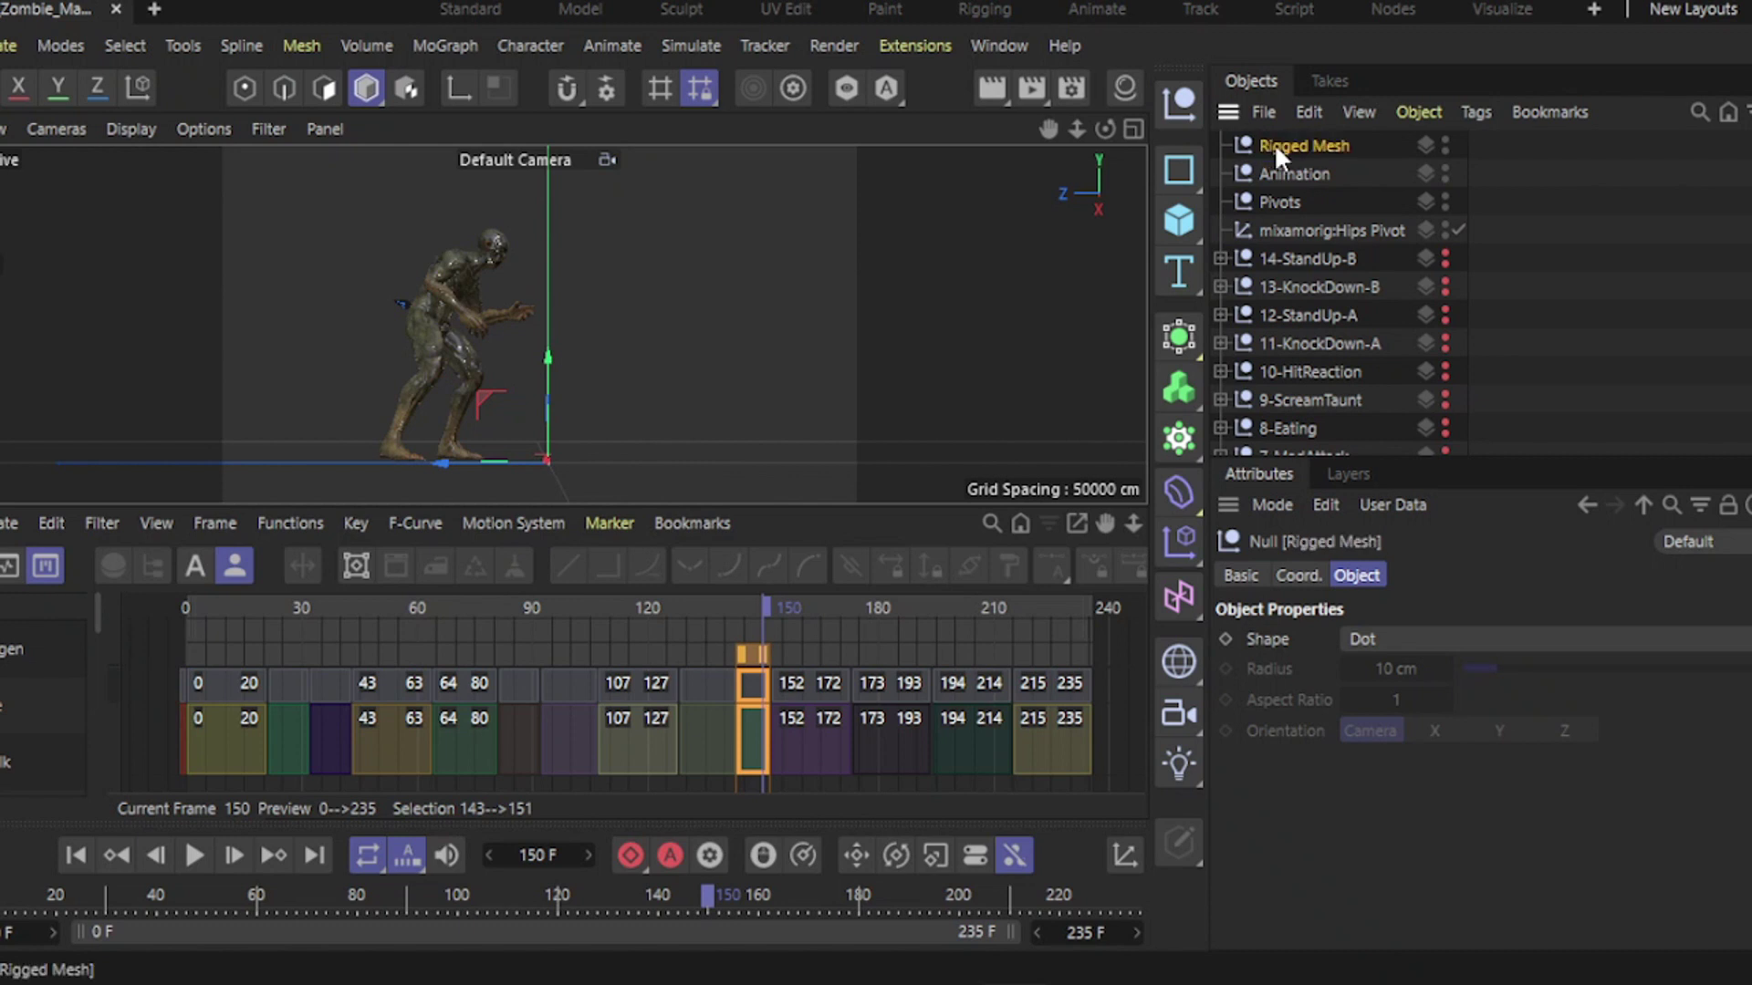
# Step: Move all the nulls from 14-StandUp-B through 1-Idle into the Animation null and collapse it
pyautogui.click(1295, 258)
pyautogui.scroll(-5, 1296, 257)
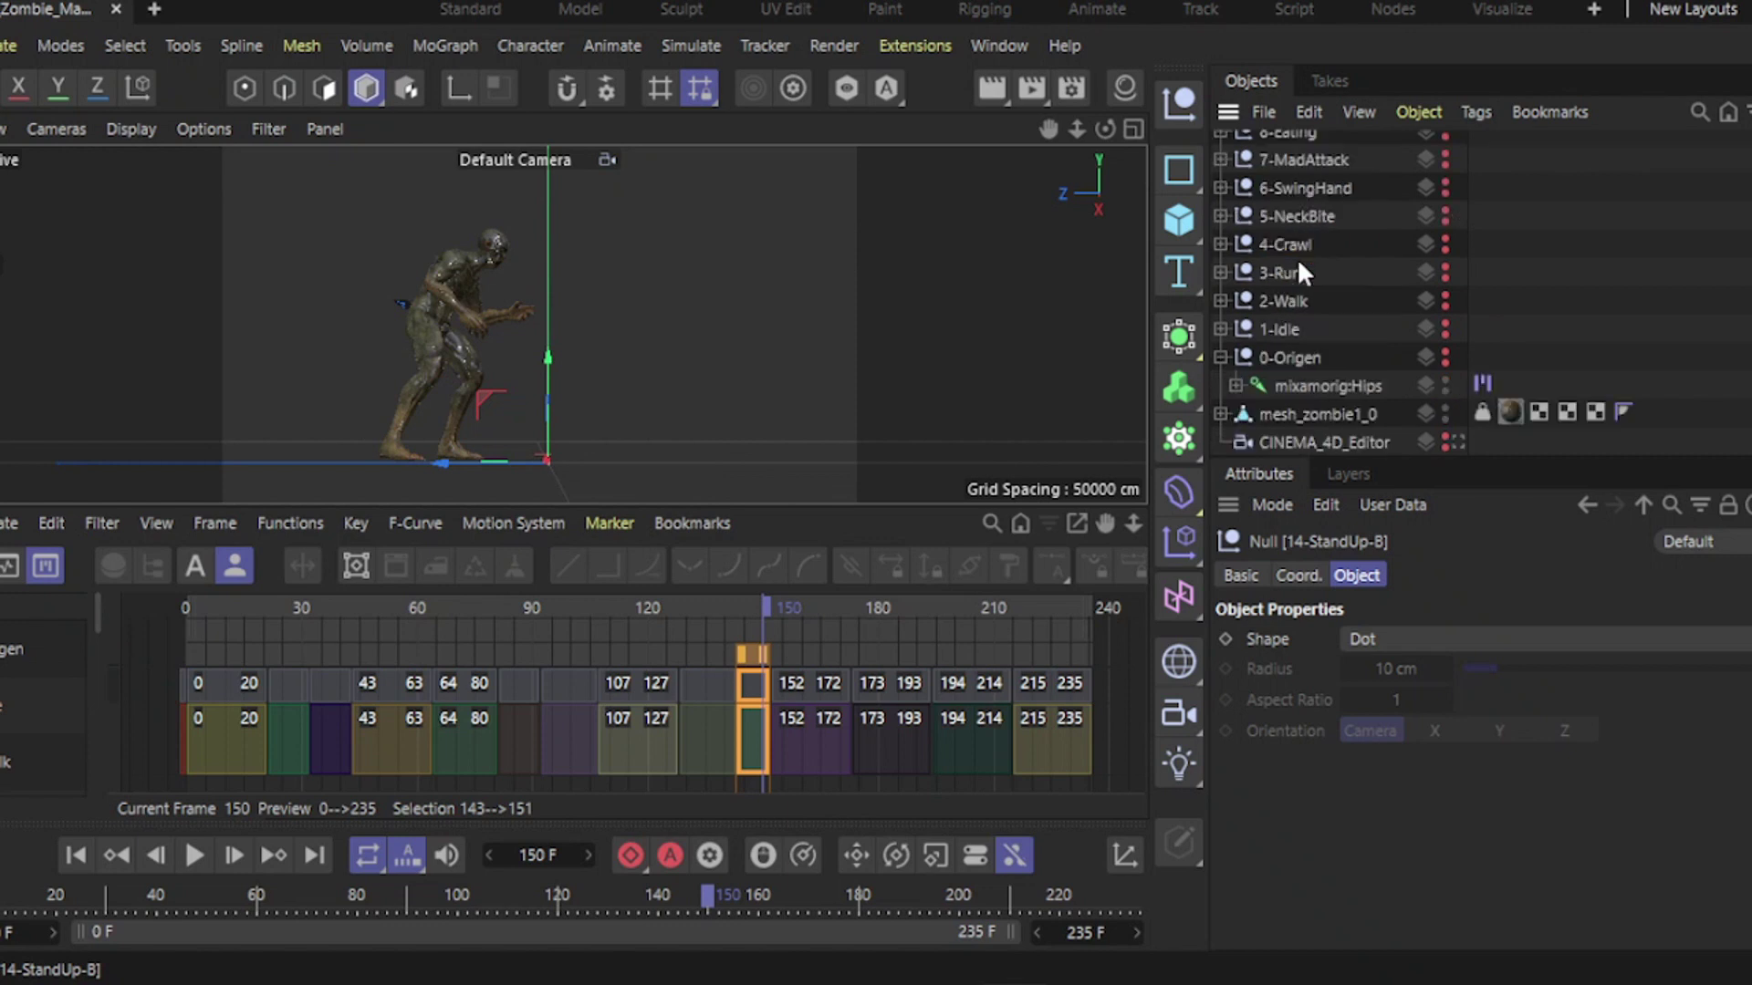
pyautogui.keyDown('shift'); pyautogui.click(1285, 329); pyautogui.keyUp('shift')
pyautogui.scroll(5, 1263, 316)
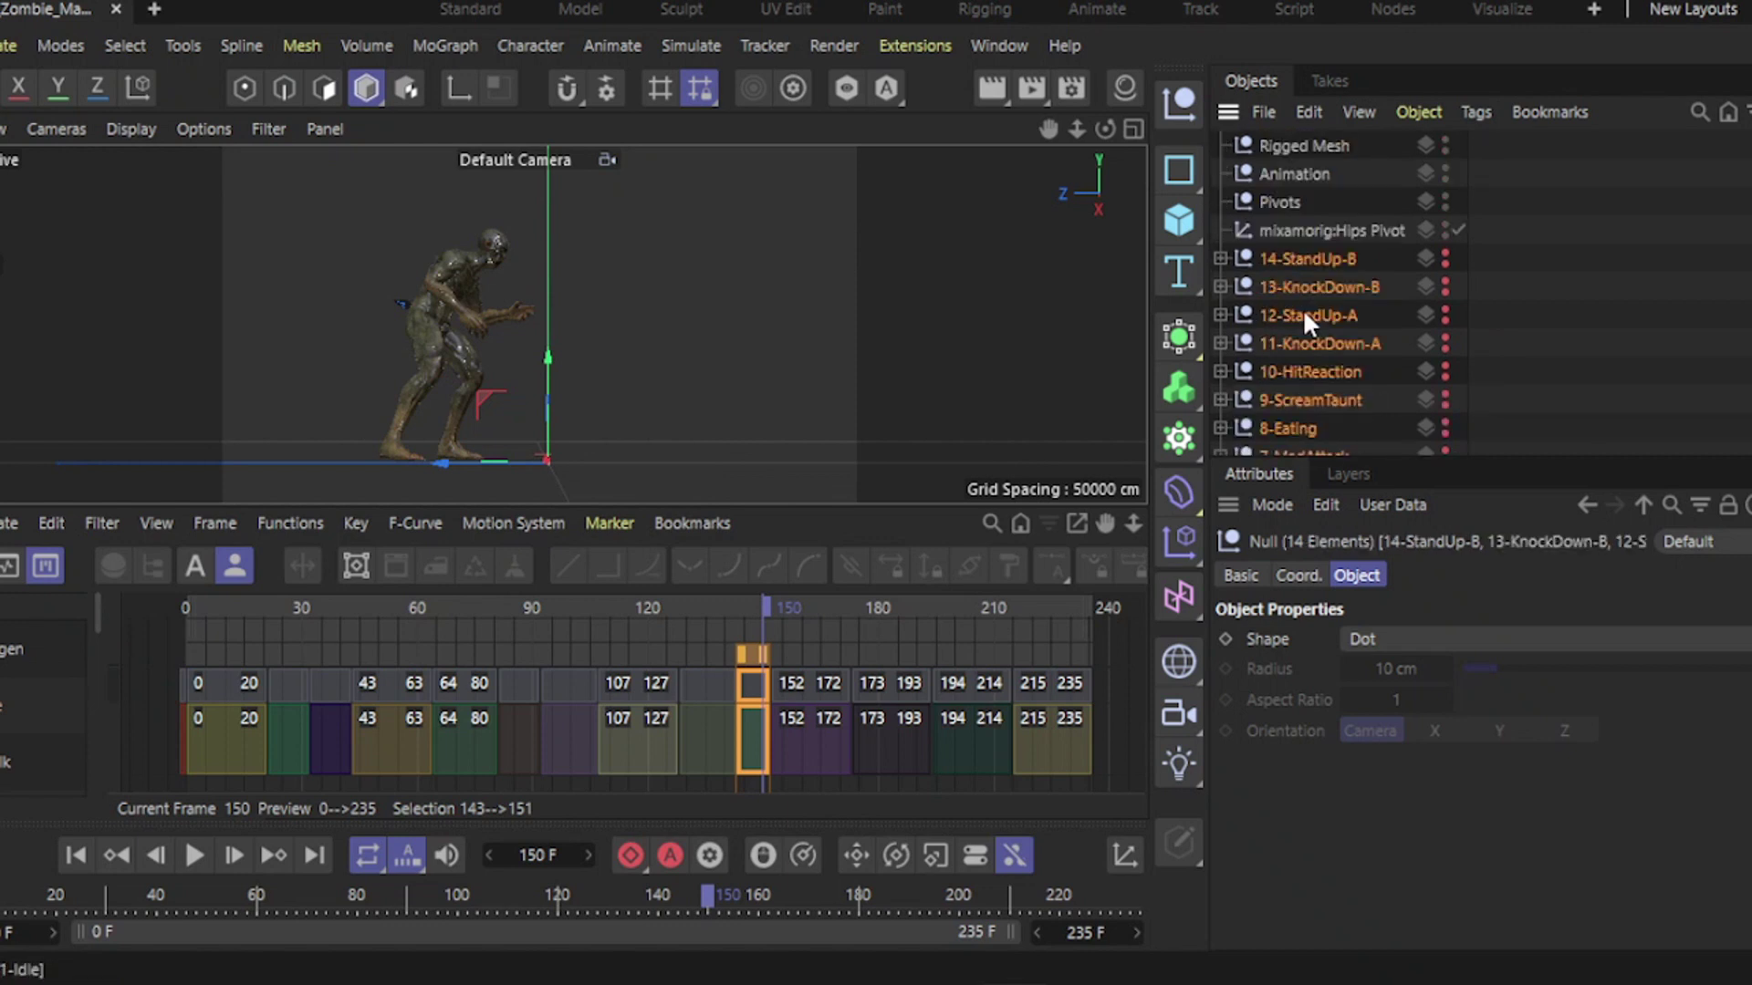
pyautogui.moveTo(1302, 309); pyautogui.dragTo(1292, 170)
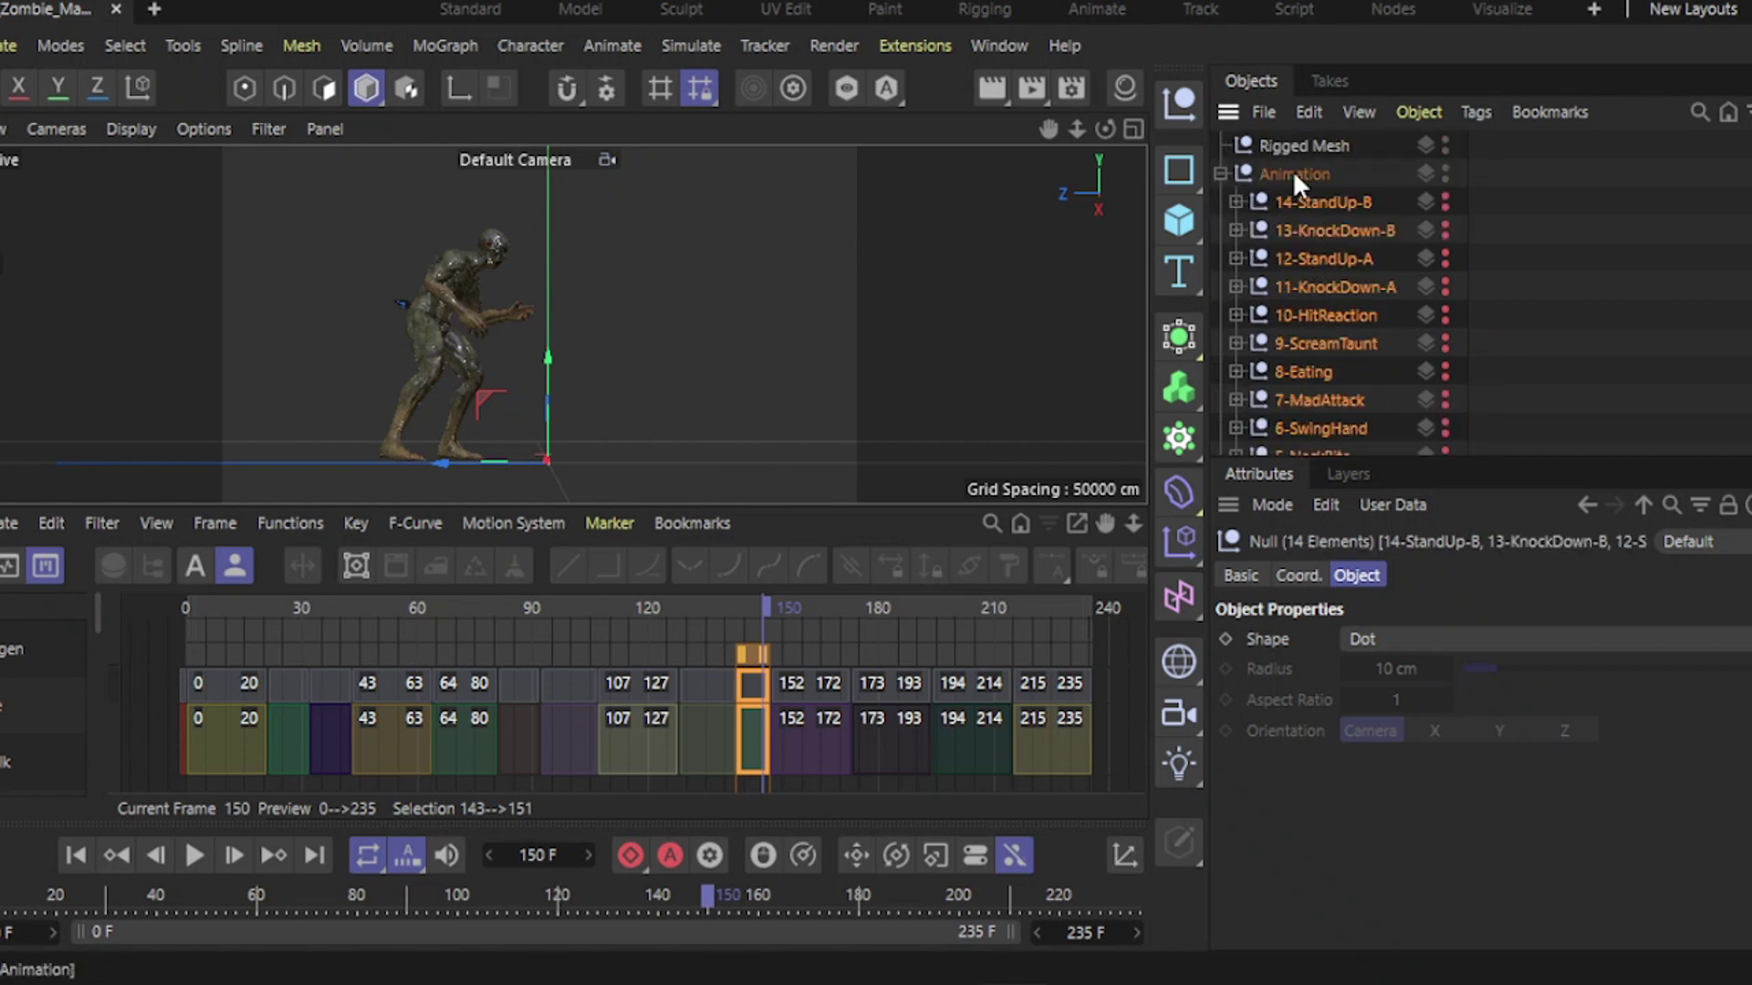
pyautogui.click(1220, 173)
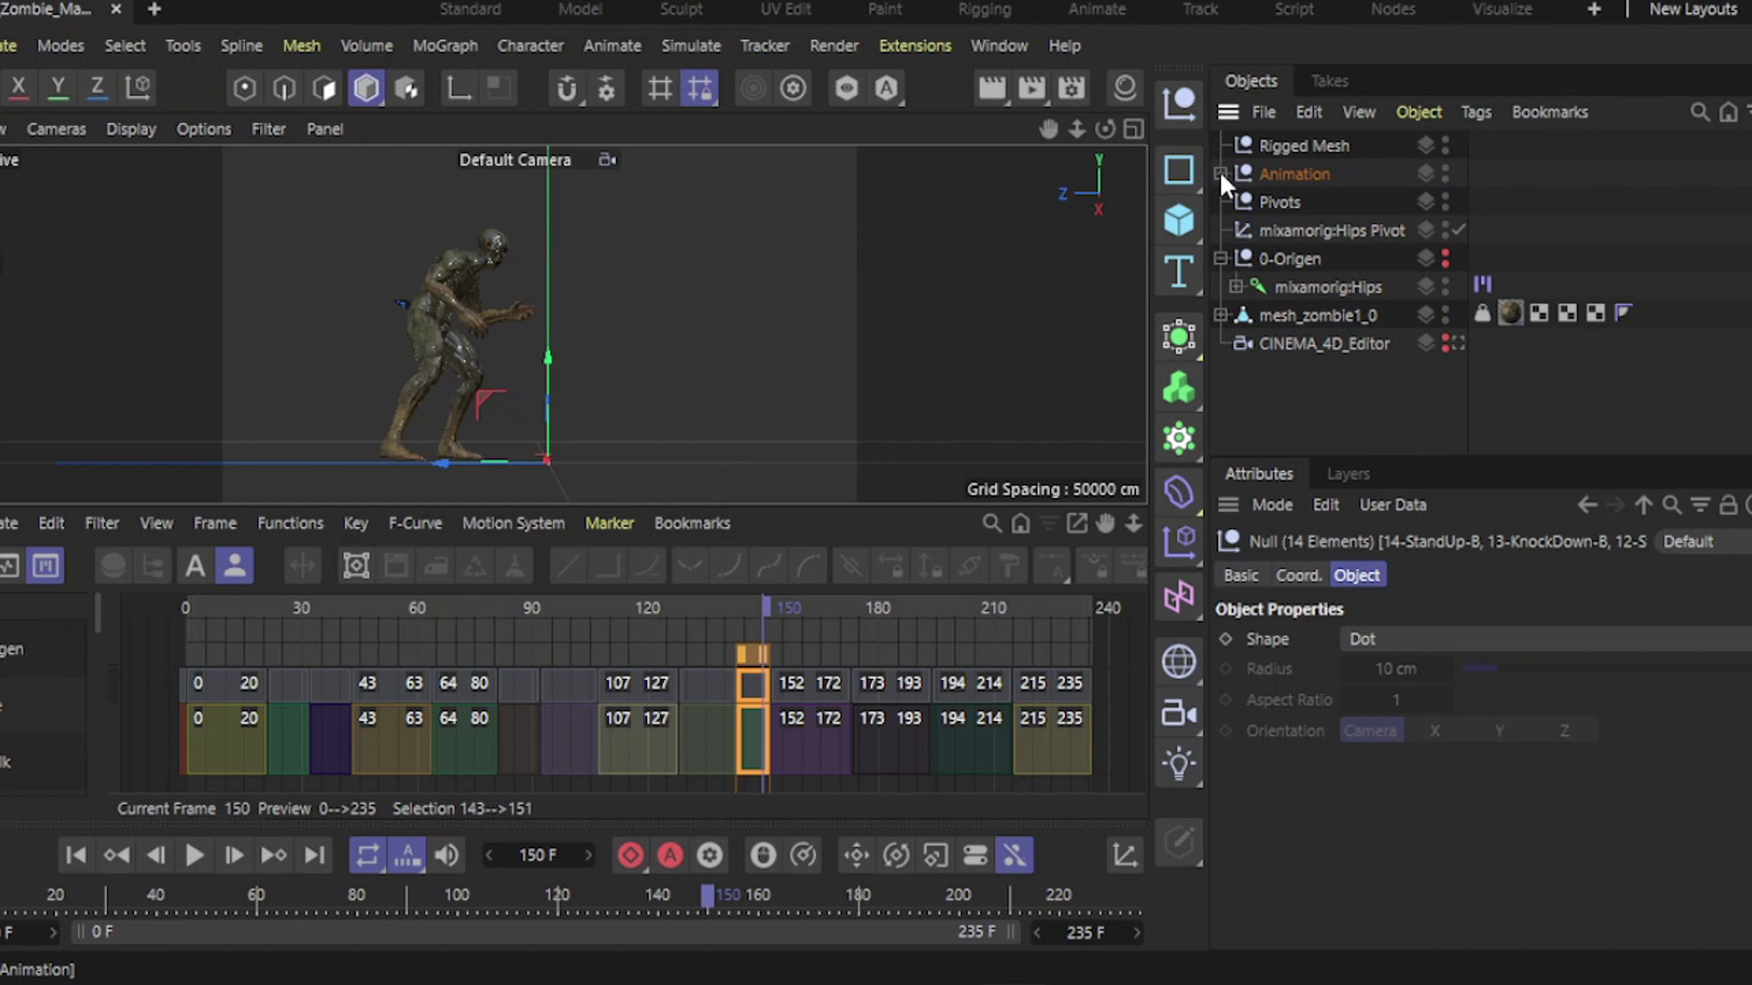
# Step: Show the motion system of the mixamorig:Hips joint under 0-Origen in the timeline
pyautogui.click(1275, 400)
pyautogui.click(1291, 262)
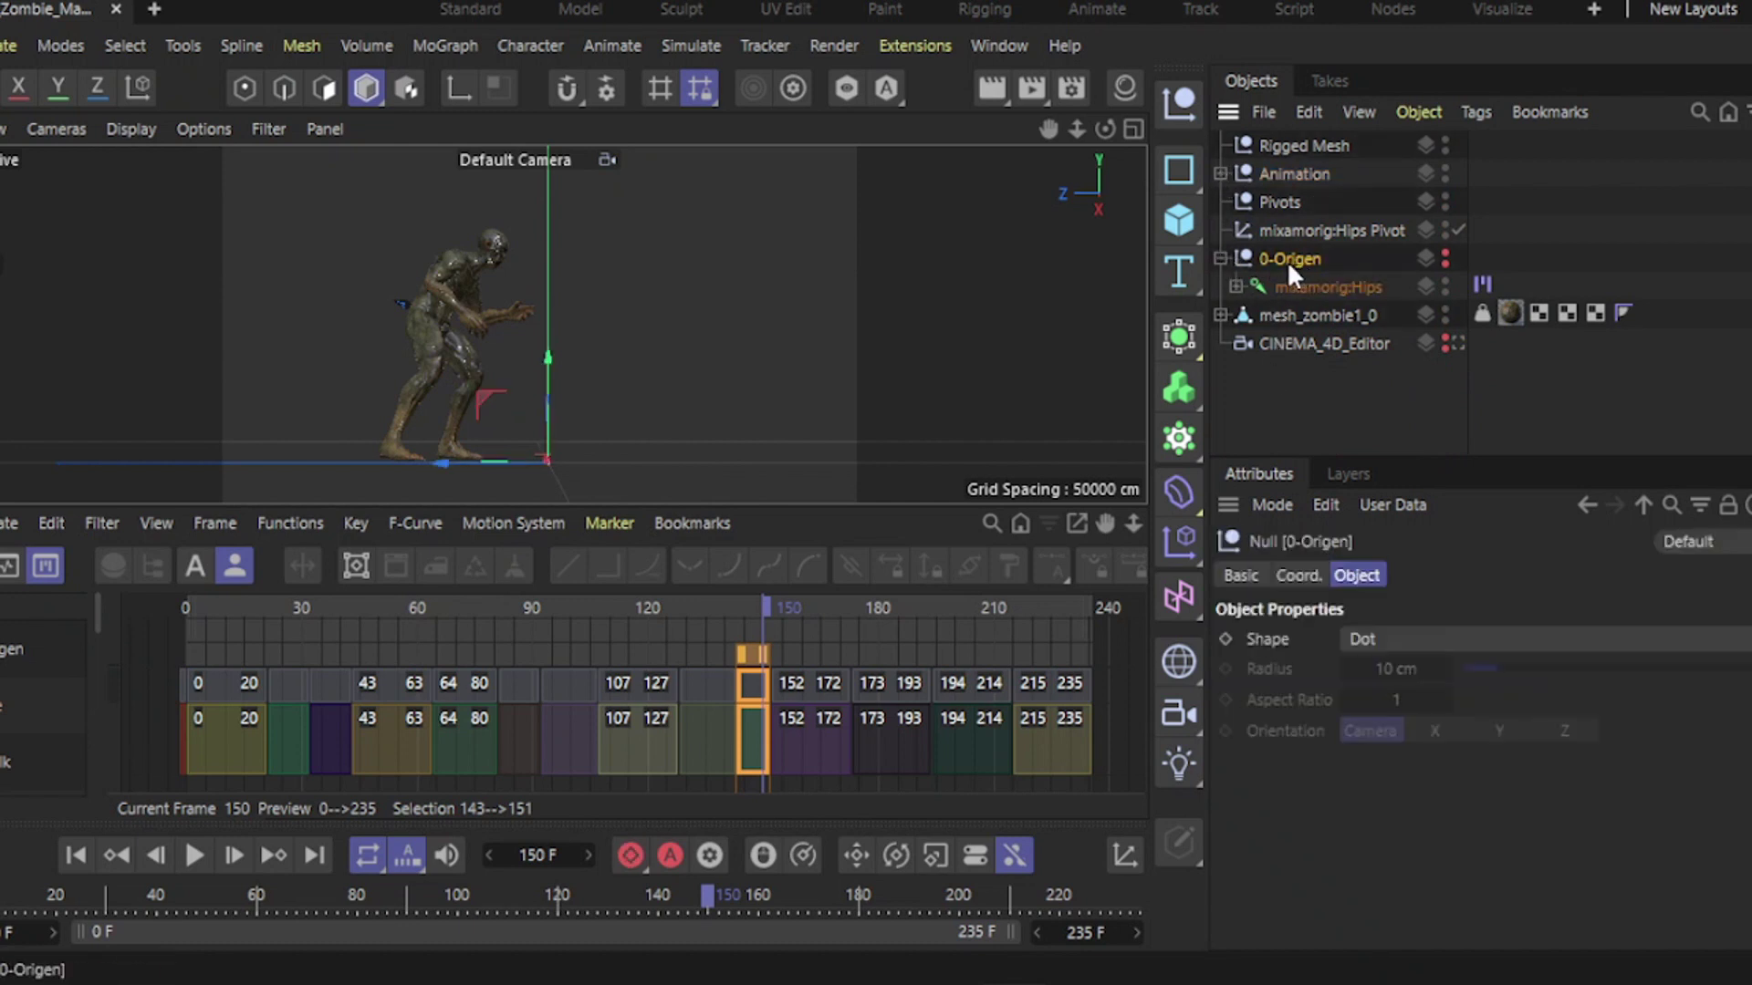
pyautogui.click(1481, 283)
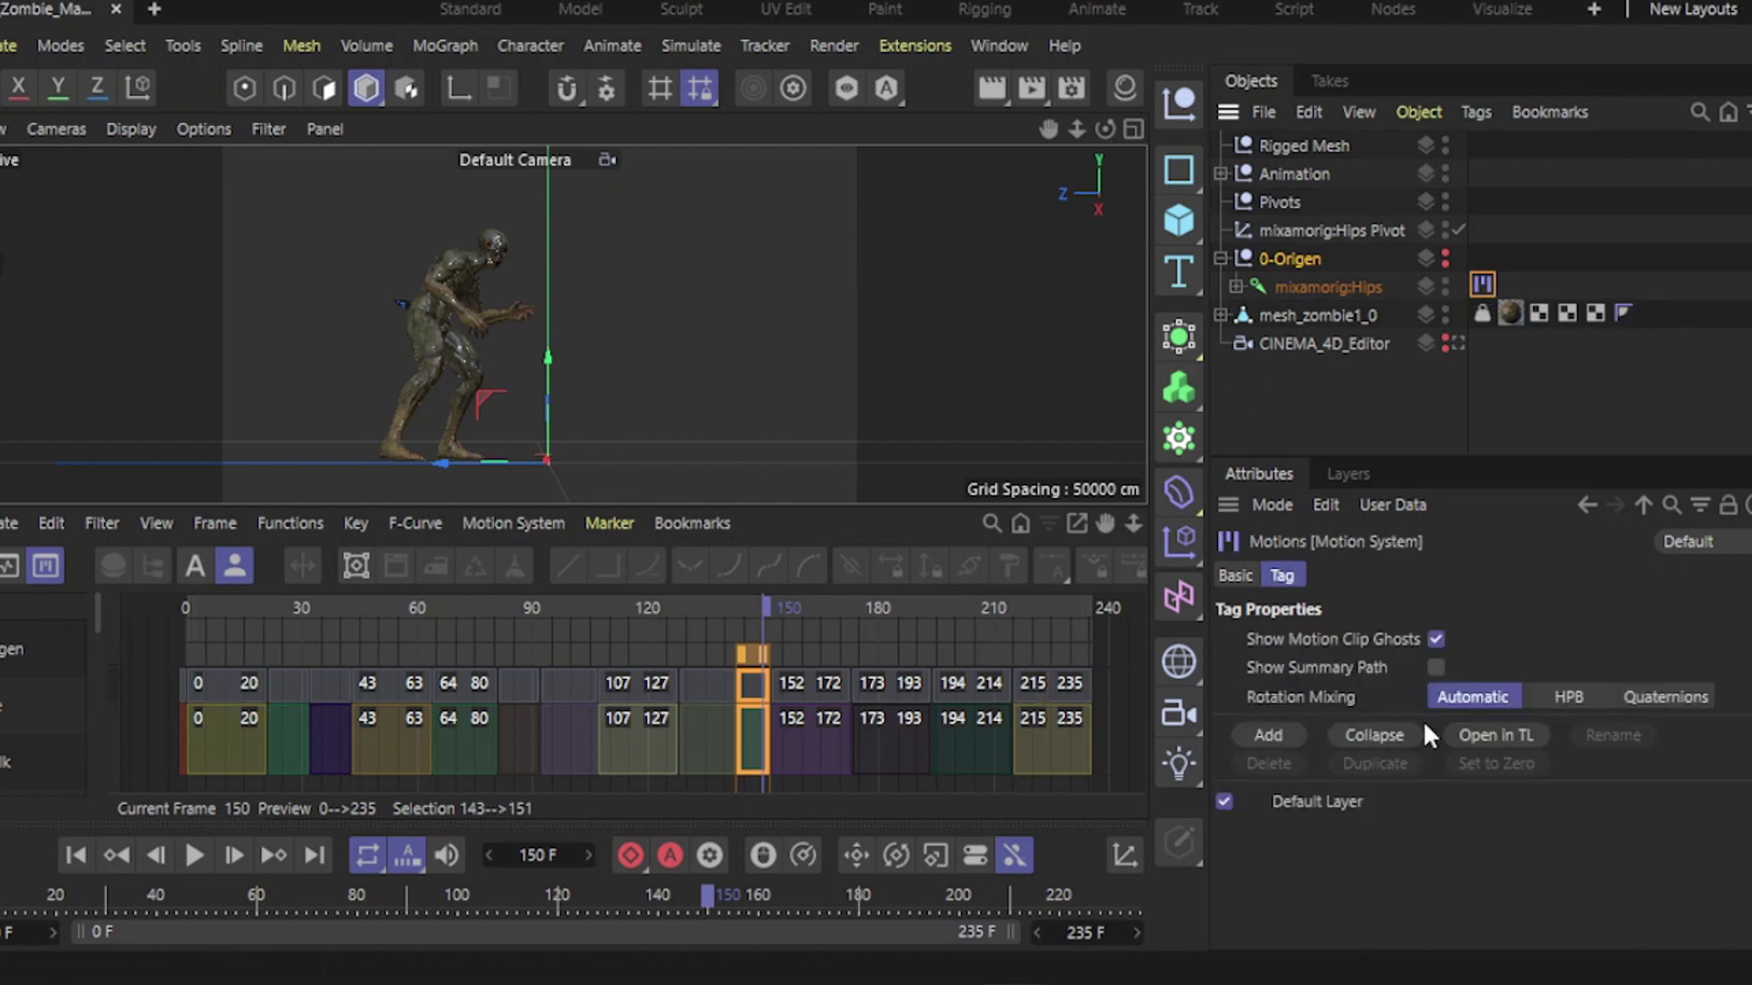
pyautogui.click(1487, 736)
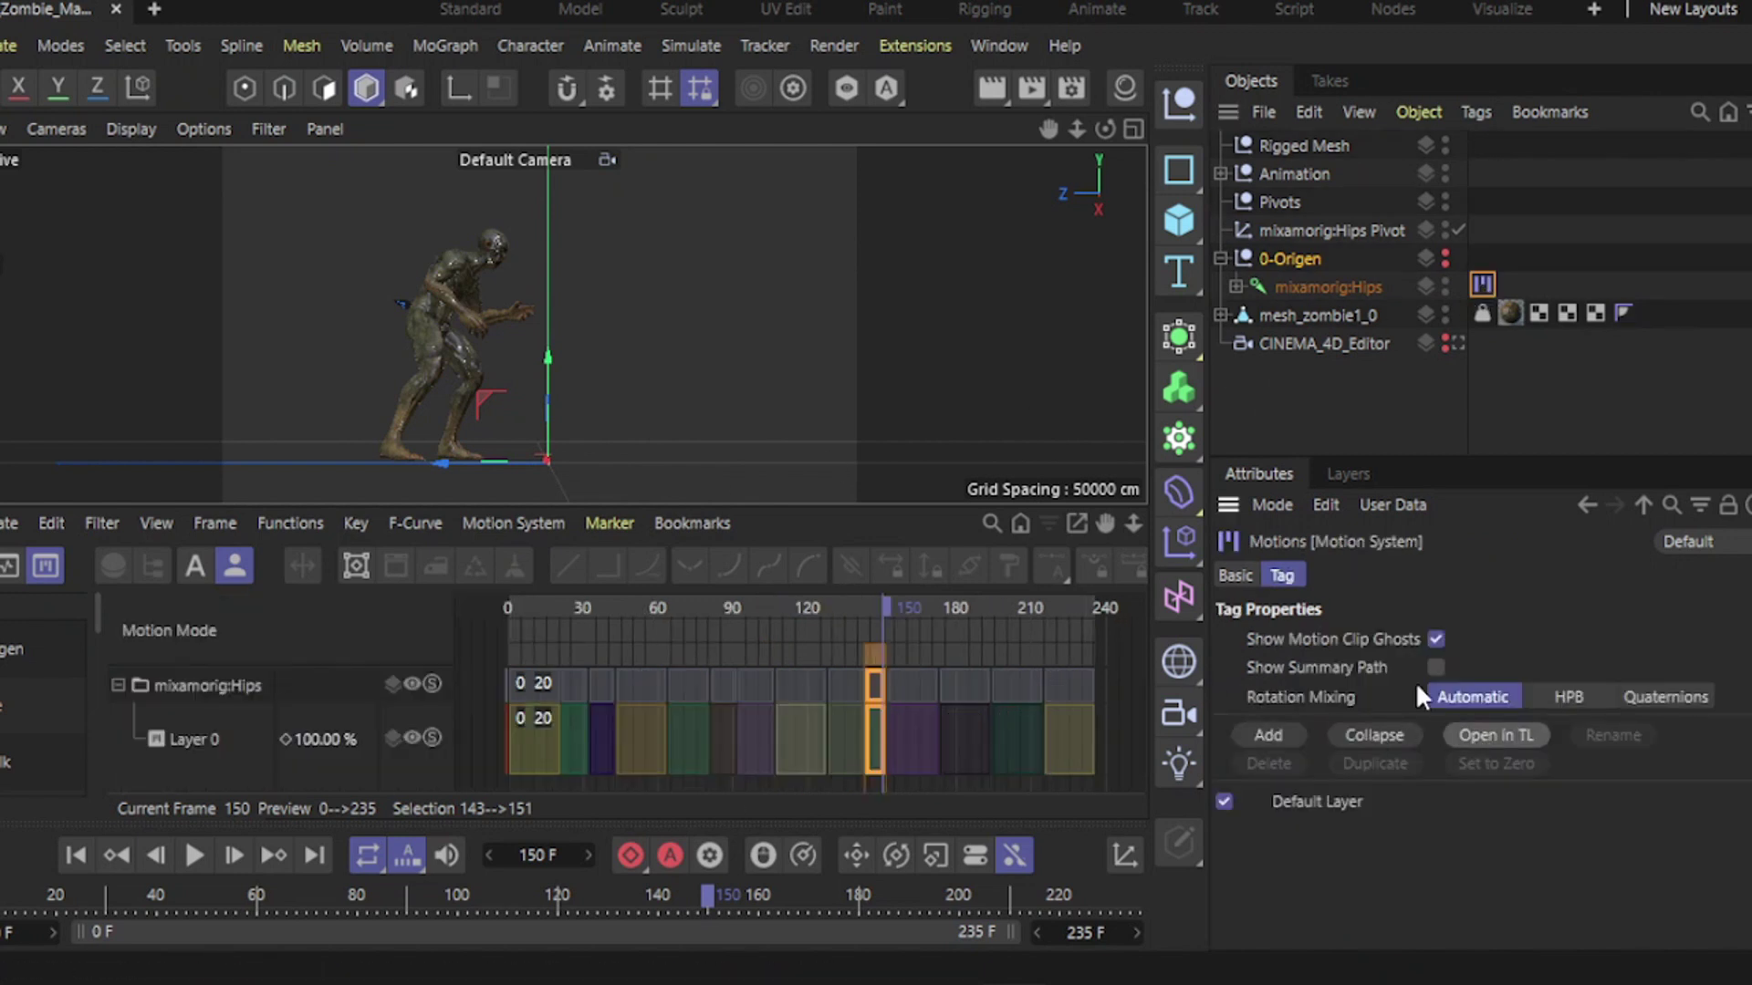
# Step: View the 14-StandUp-B motion system in the timeline, collapse its hierarchy, and return to the 0-Origen motion system
pyautogui.click(1221, 171)
pyautogui.click(1236, 201)
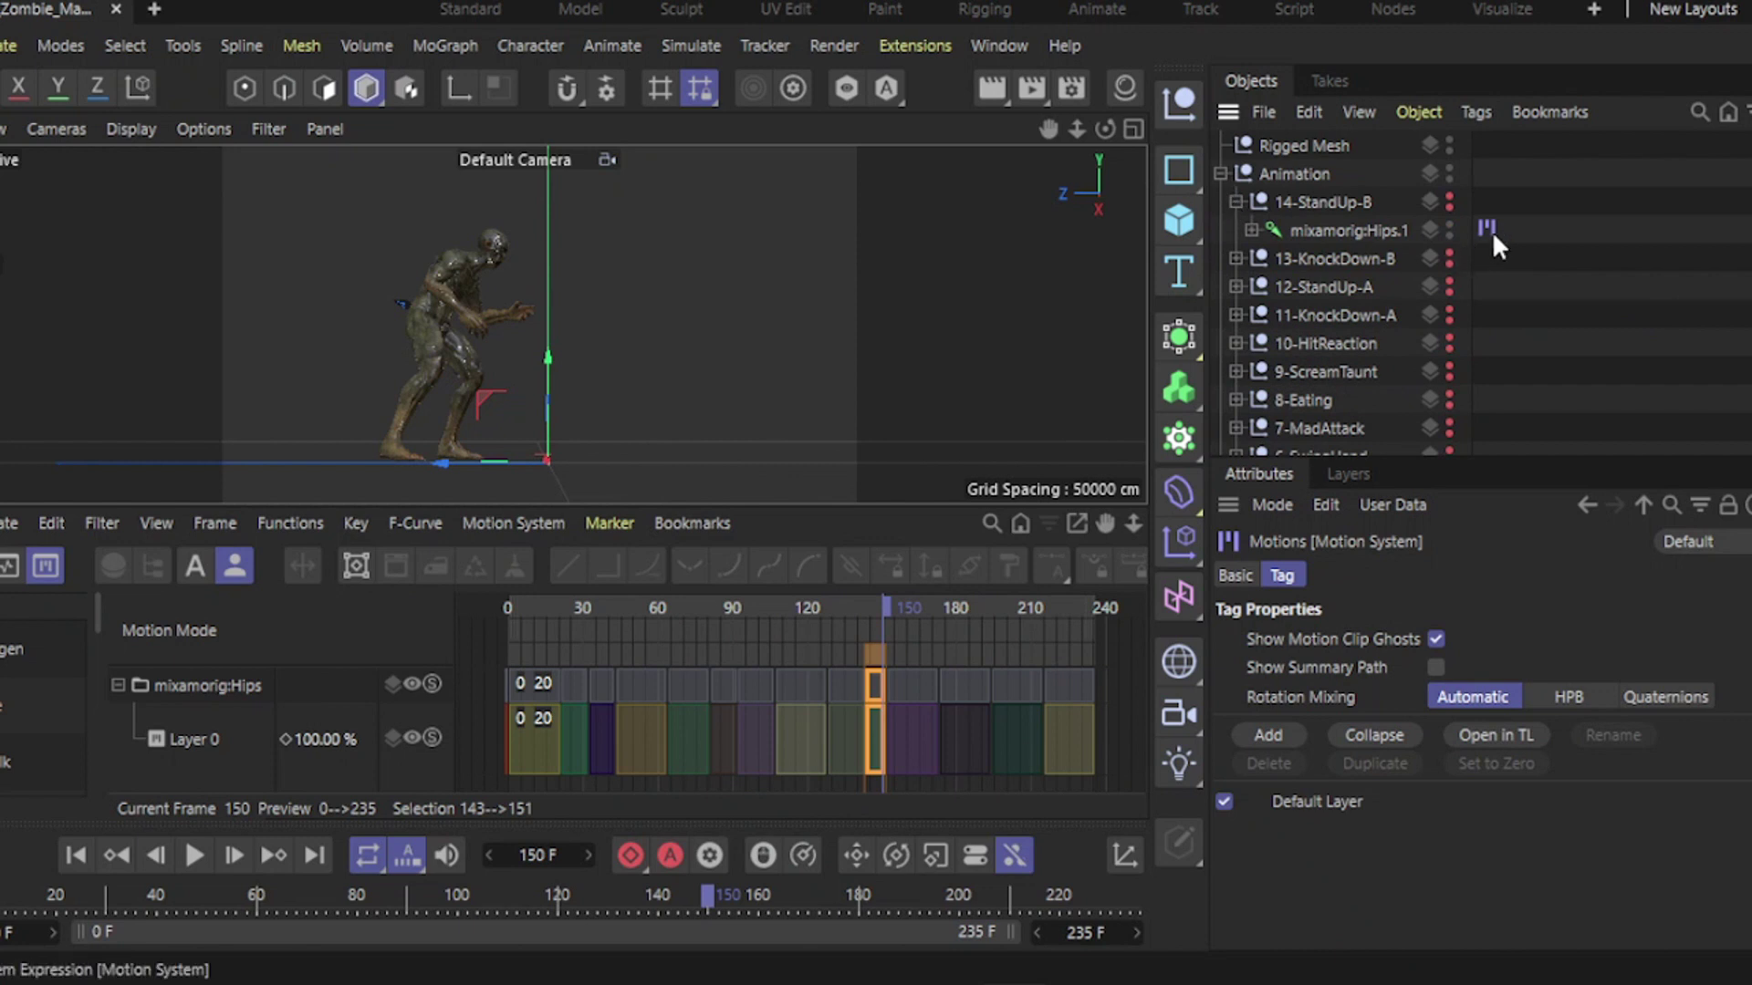
pyautogui.click(1507, 736)
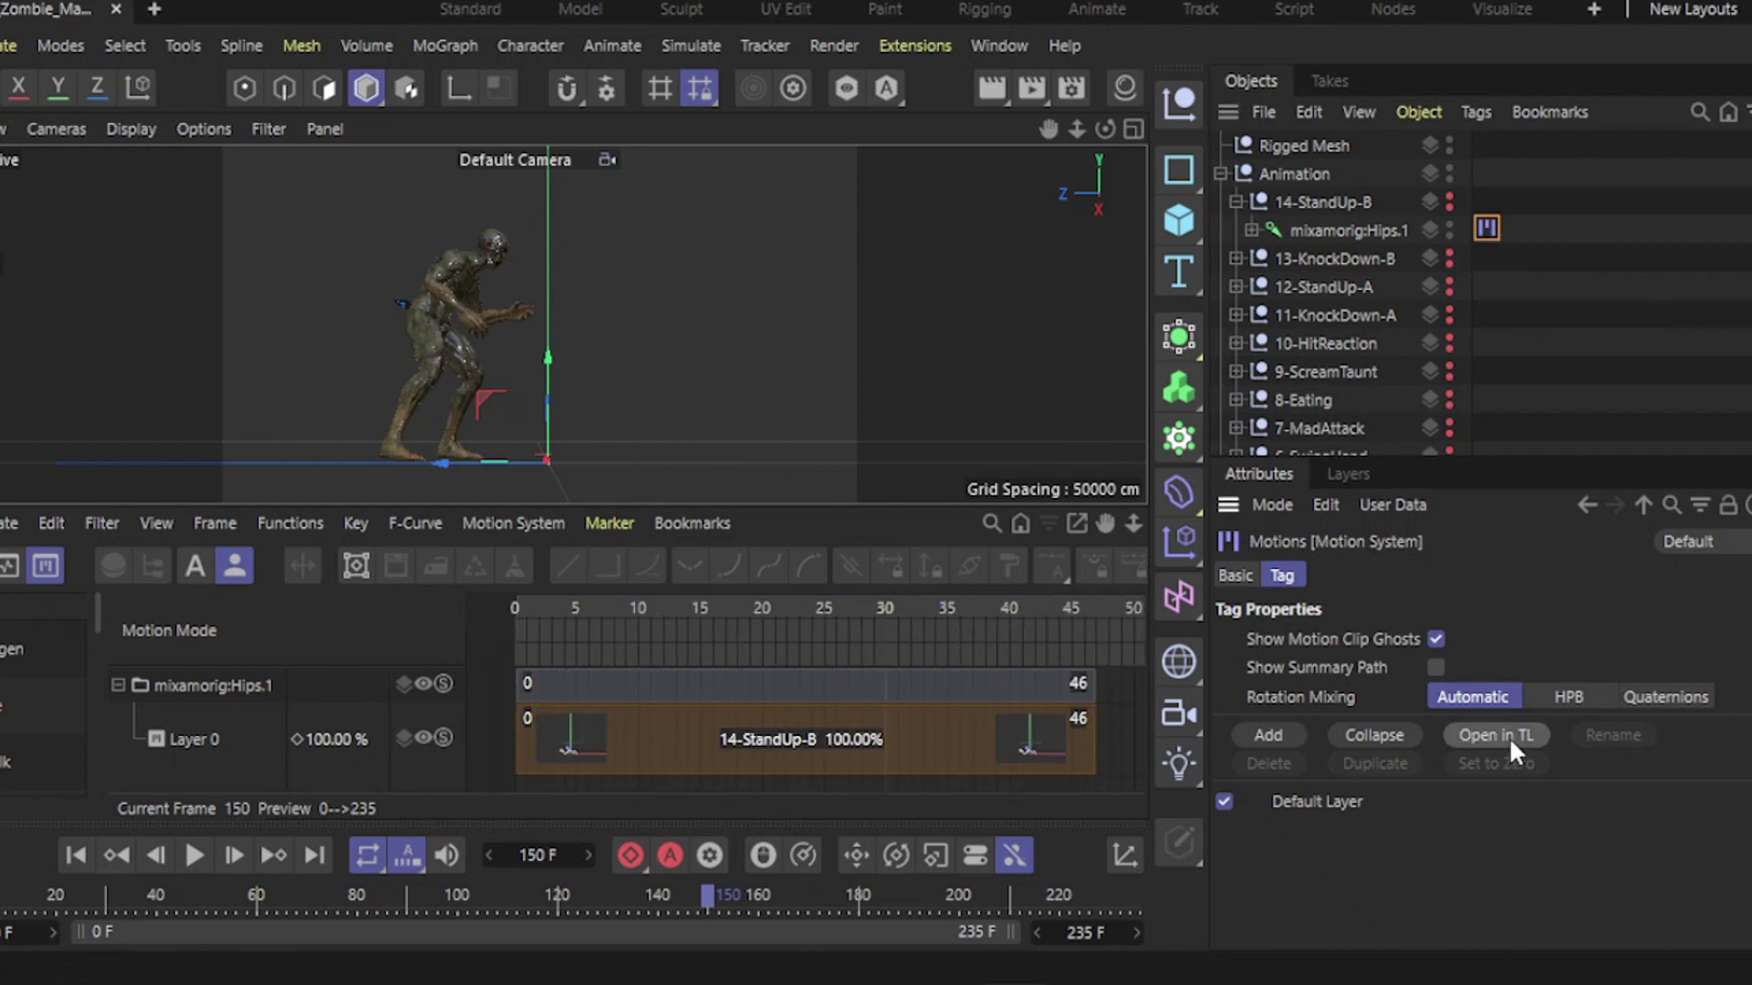
pyautogui.click(1235, 200)
pyautogui.click(1221, 173)
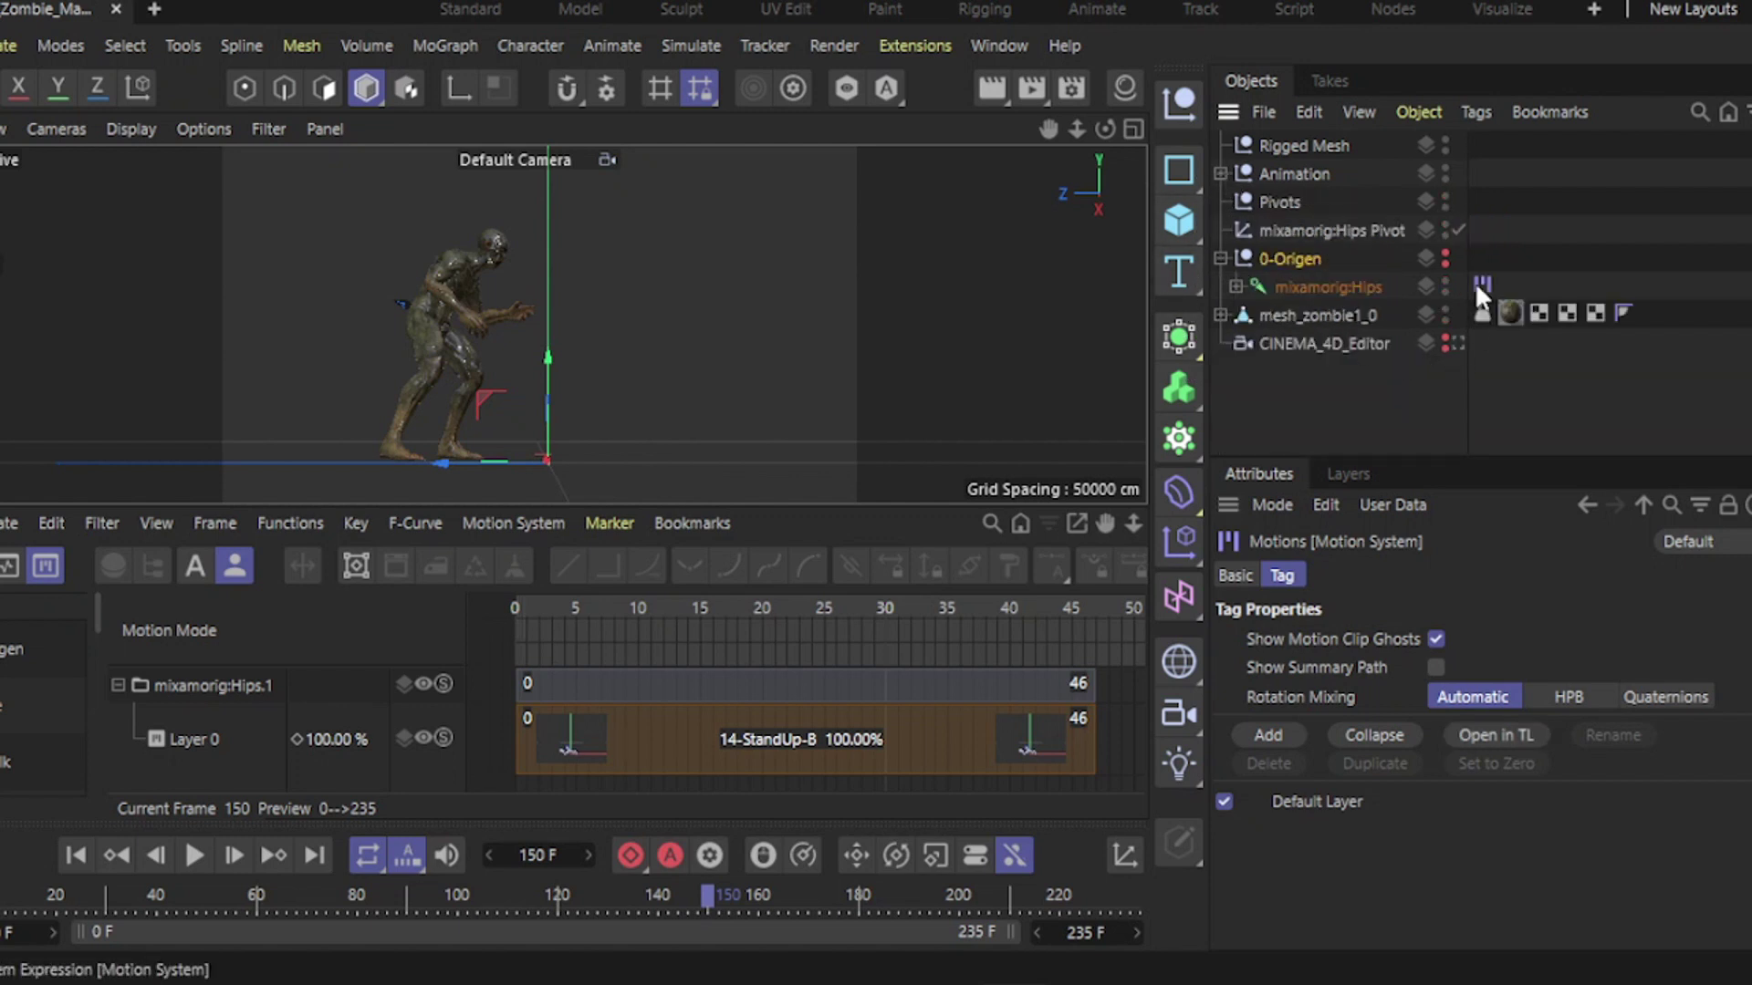
pyautogui.click(1497, 730)
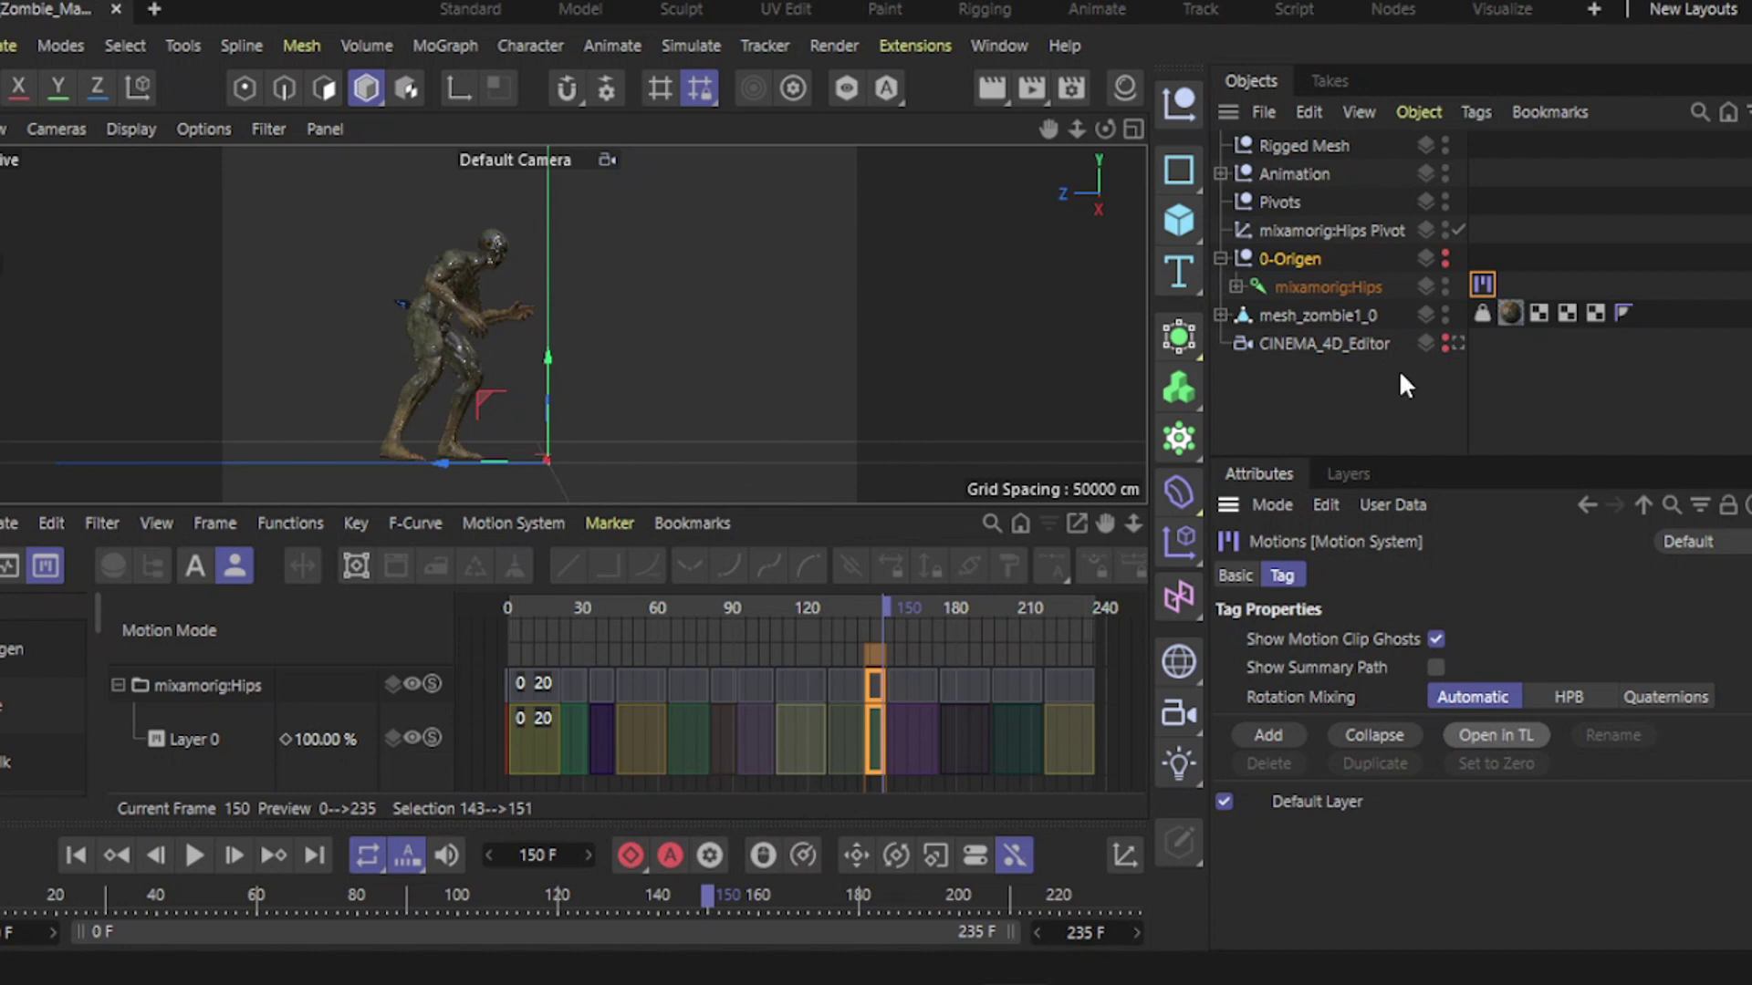
# Step: Move 0-Origen and mesh_zombie1_0 together into the Rigged Mesh null and collapse it
pyautogui.click(1221, 258)
pyautogui.click(1221, 287)
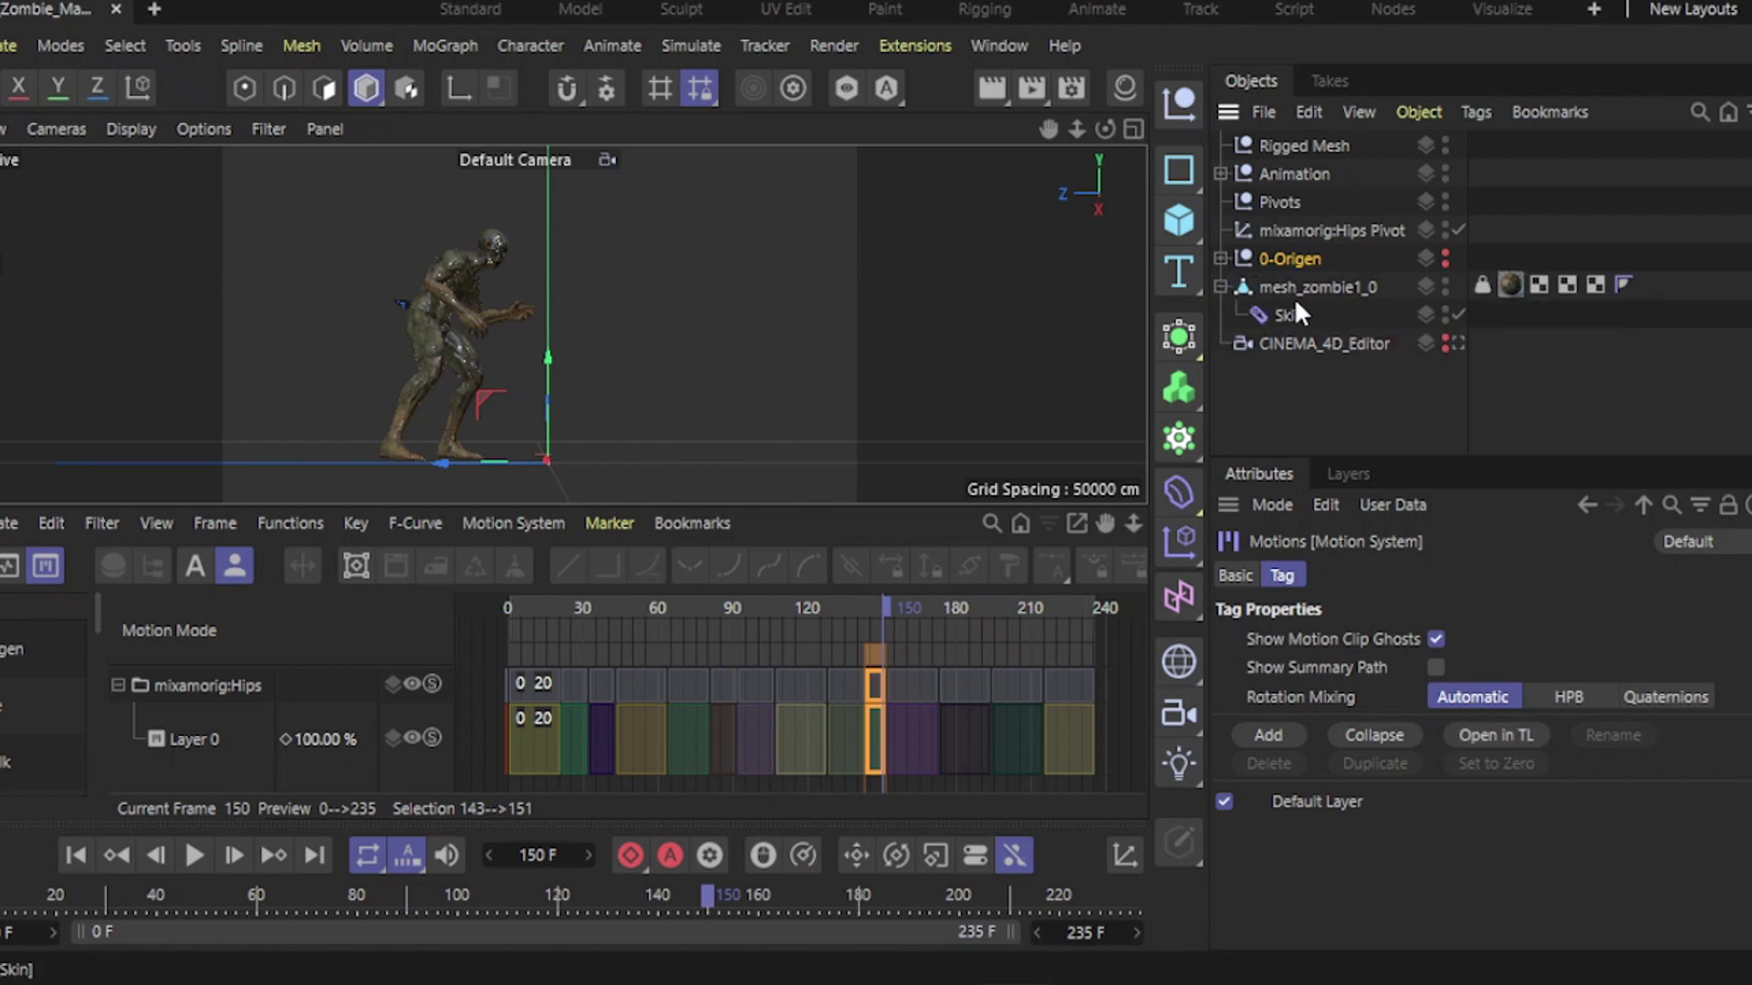
pyautogui.click(1221, 287)
pyautogui.keyDown('ctrl'); pyautogui.click(1279, 284); pyautogui.keyUp('ctrl')
pyautogui.moveTo(1279, 284); pyautogui.dragTo(1273, 141)
pyautogui.click(1221, 145)
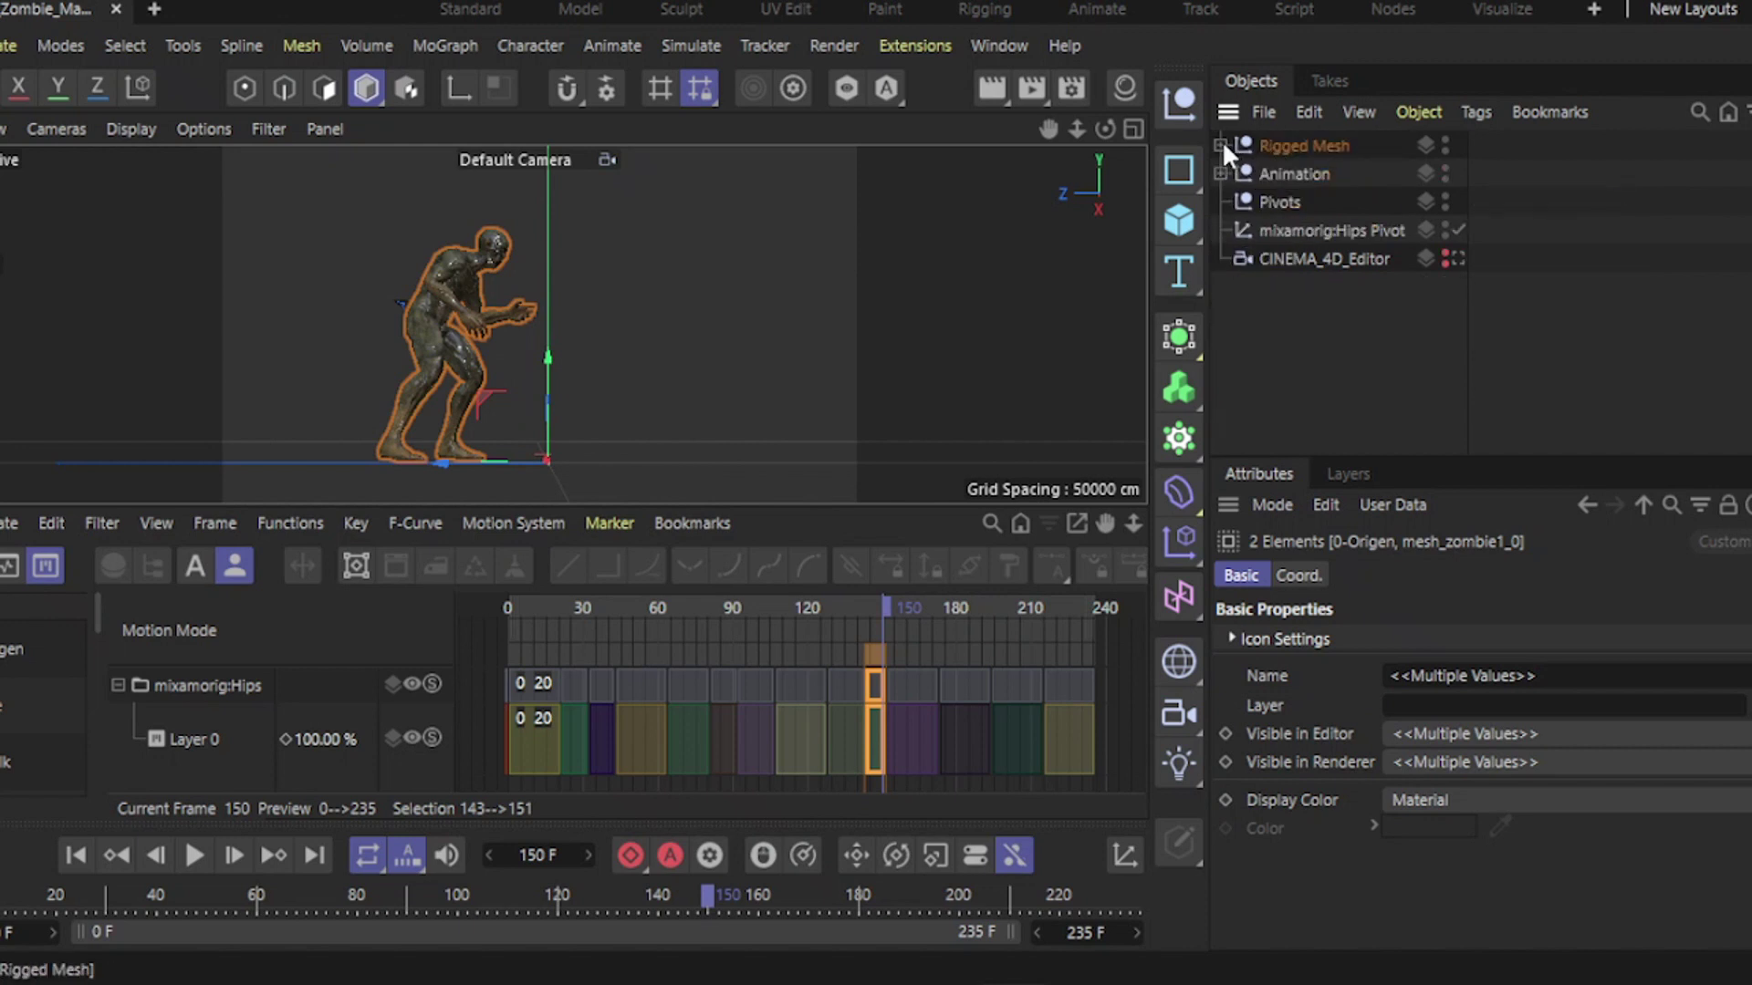
# Step: Rename the mixamorig:Hips Pivot as "HitReaction Pivot" and place it under the Pivots null
pyautogui.click(1284, 200)
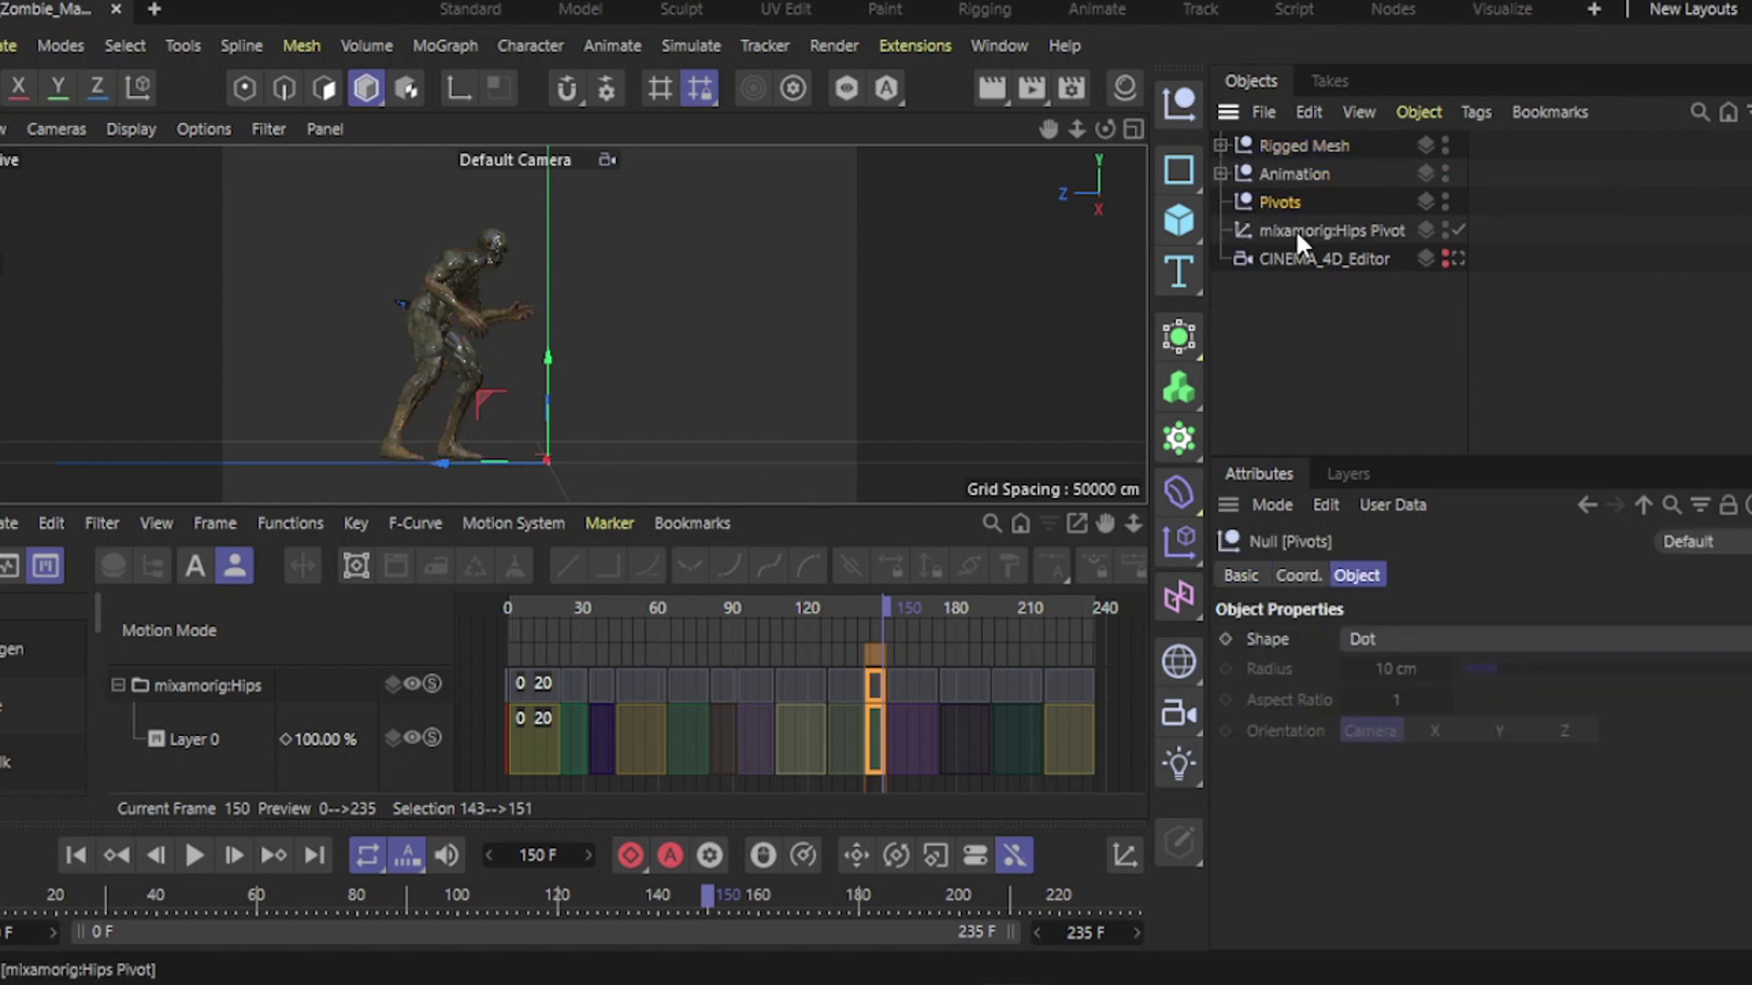
pyautogui.click(1296, 230)
pyautogui.doubleClick(1340, 232)
pyautogui.write('Hit')
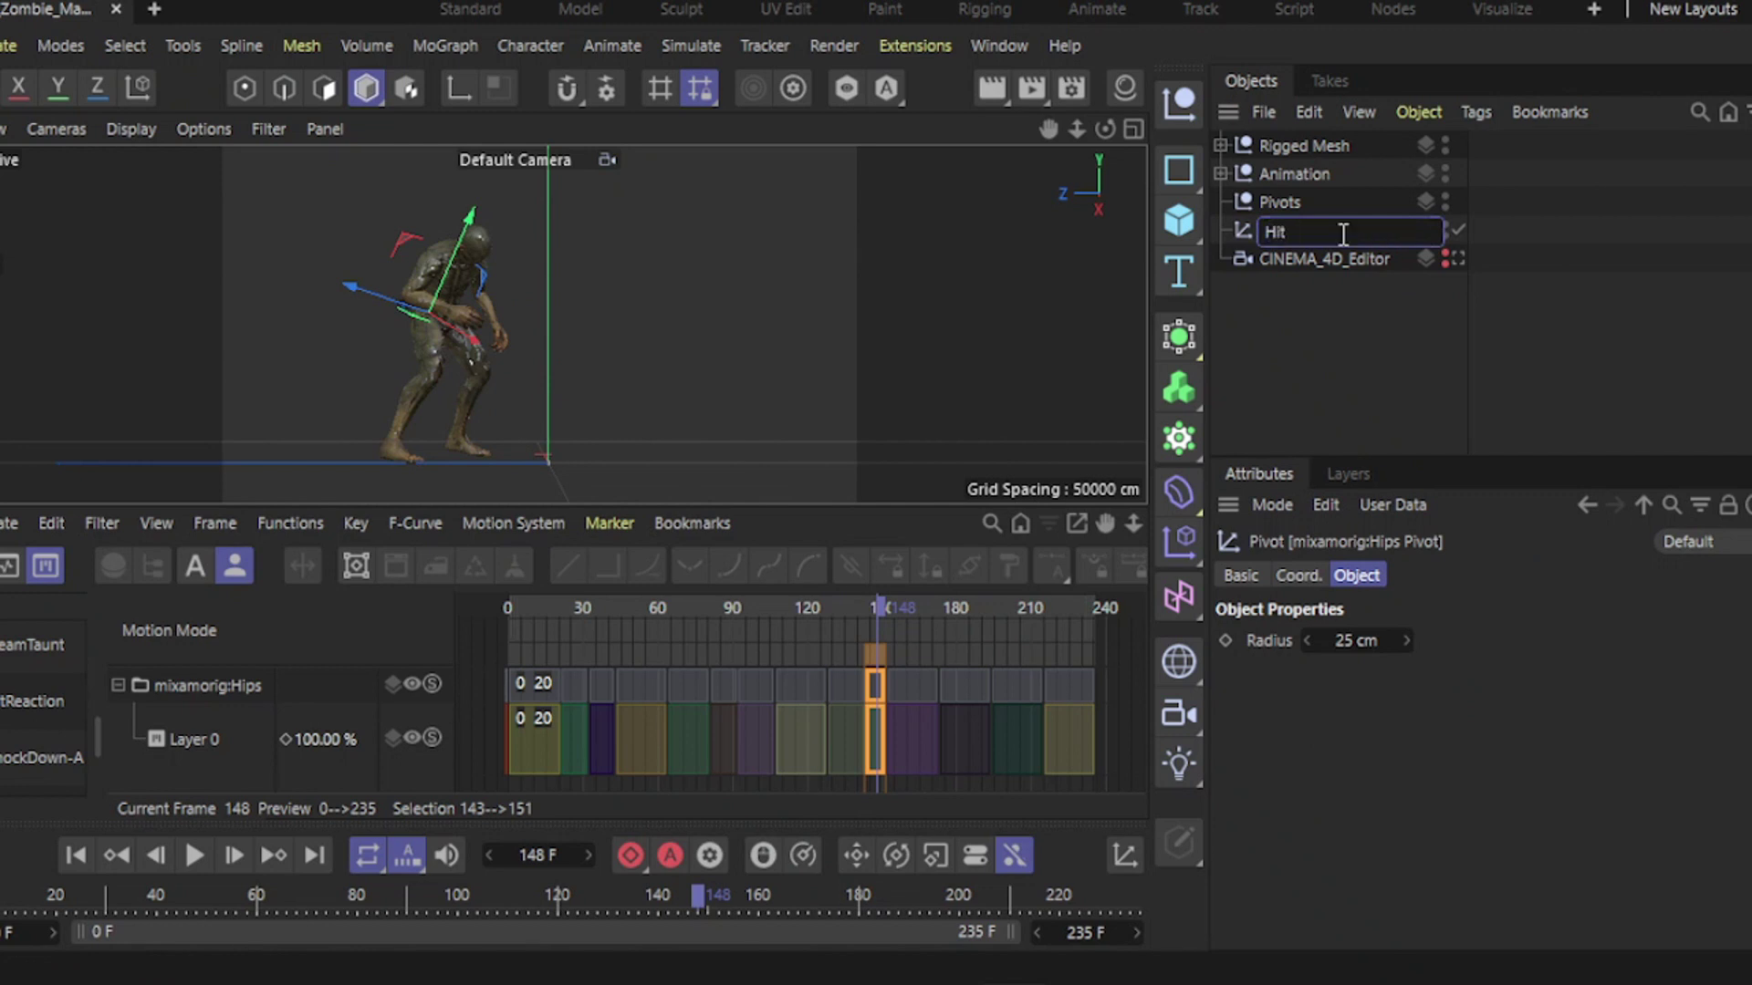
pyautogui.write('Reaction Pivot')
pyautogui.press('Return')
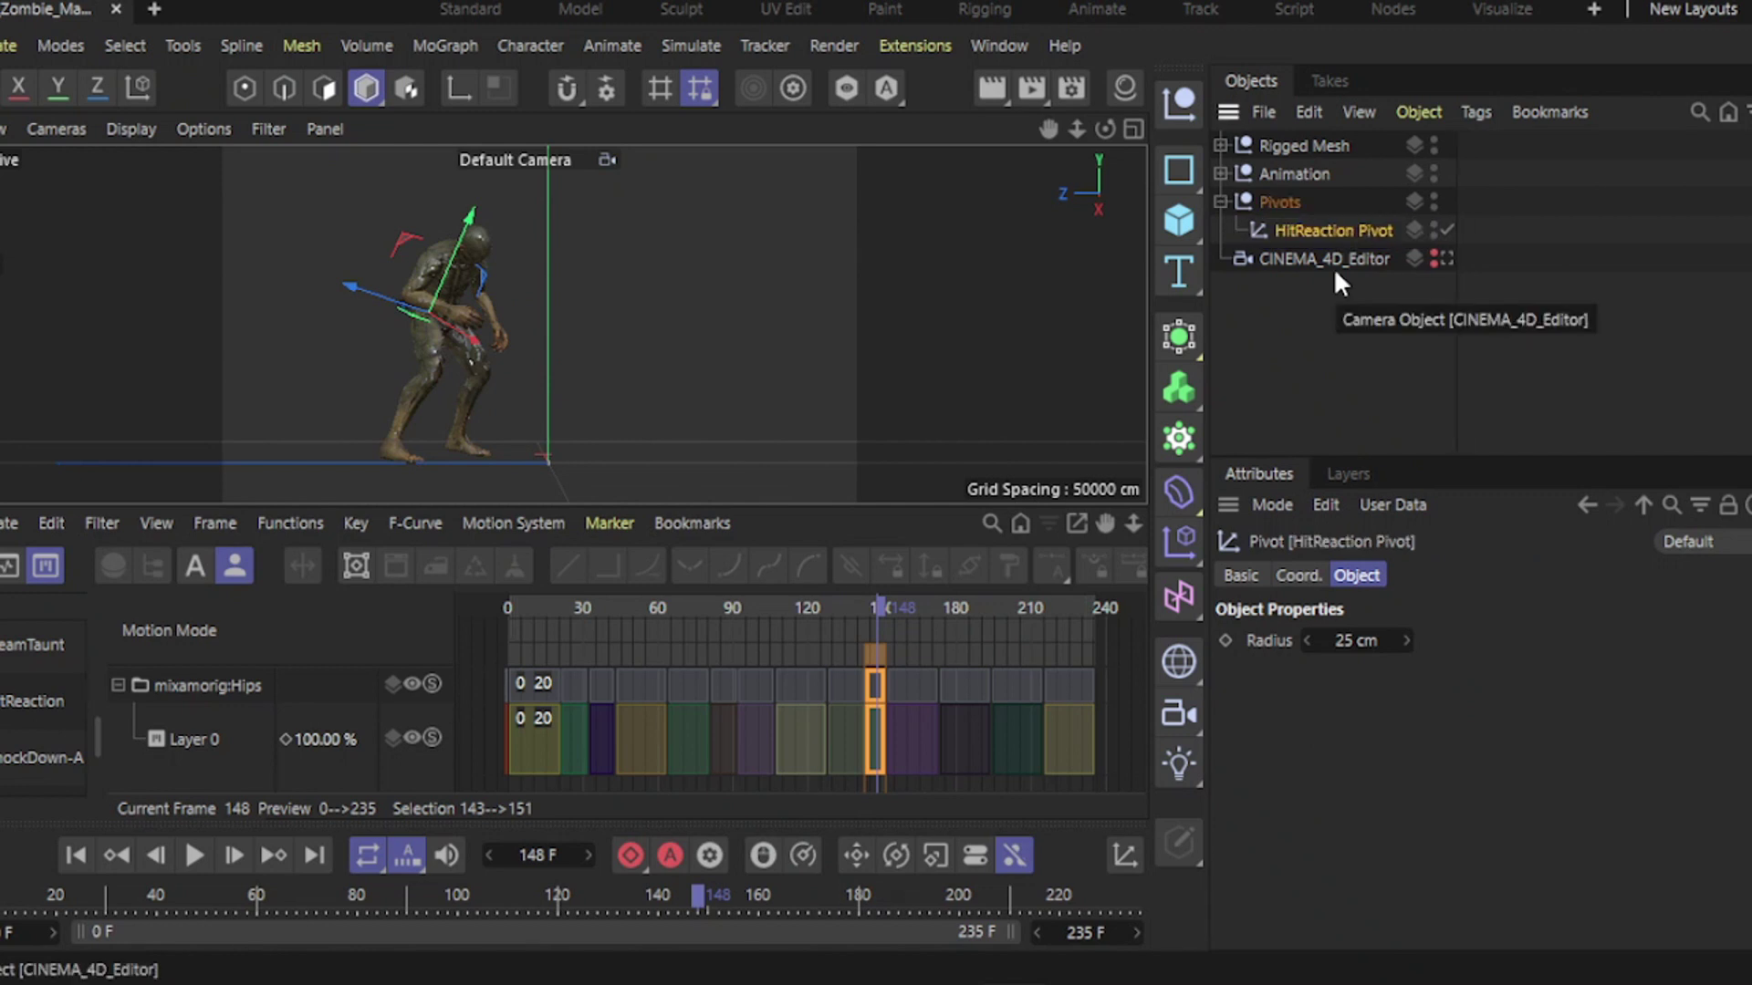
# Step: Delete the HitReaction Pivot and create a new pivot at frame 143 for the motion clip spanning frames 143 to 151
pyautogui.moveTo(880, 600); pyautogui.dragTo(867, 600)
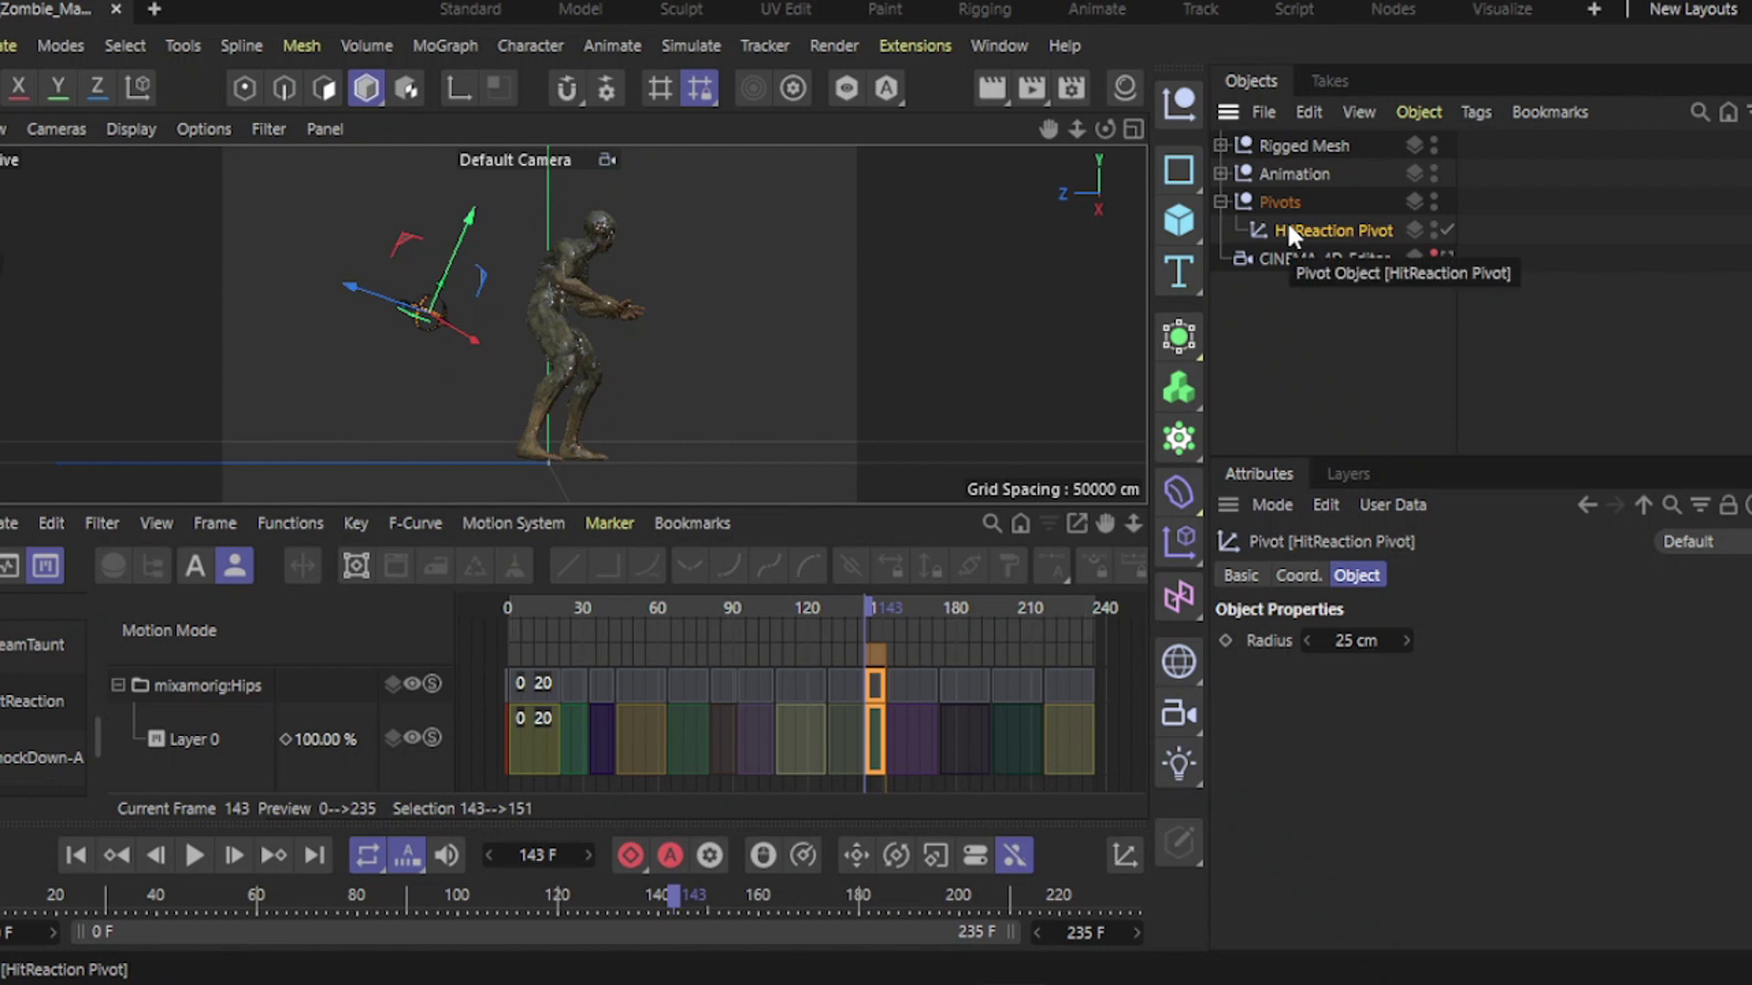
pyautogui.press('Delete')
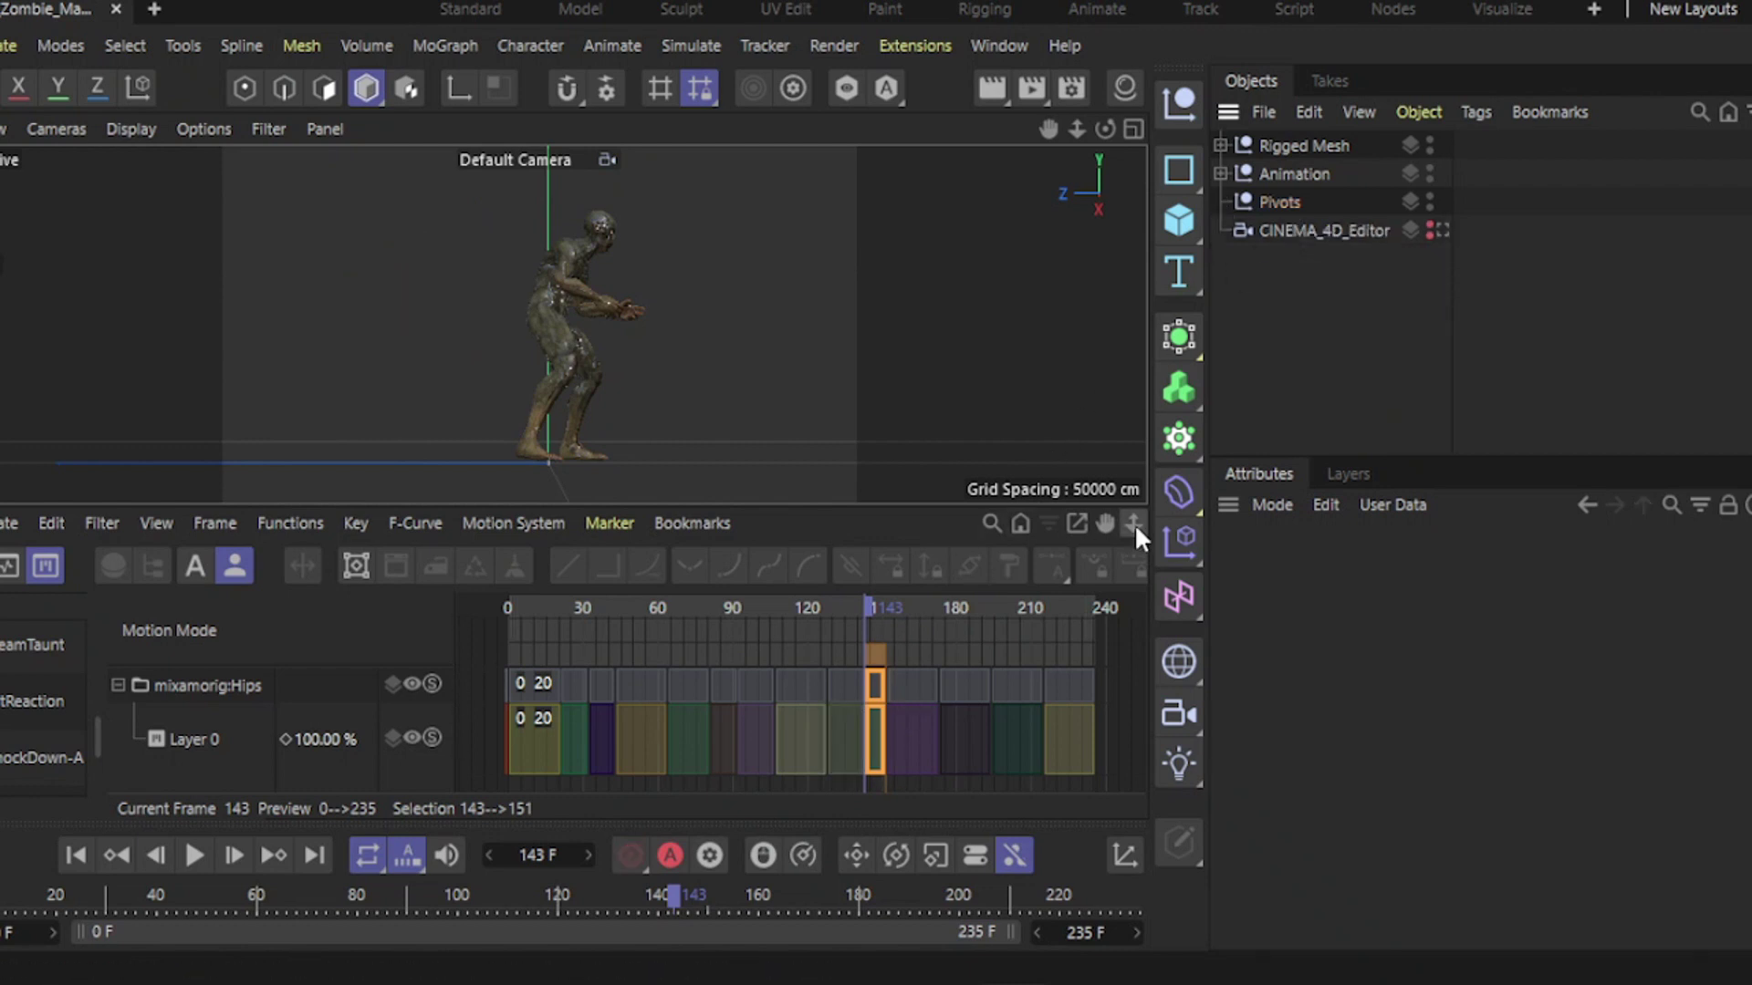
pyautogui.moveTo(1135, 526); pyautogui.dragTo(852, 545)
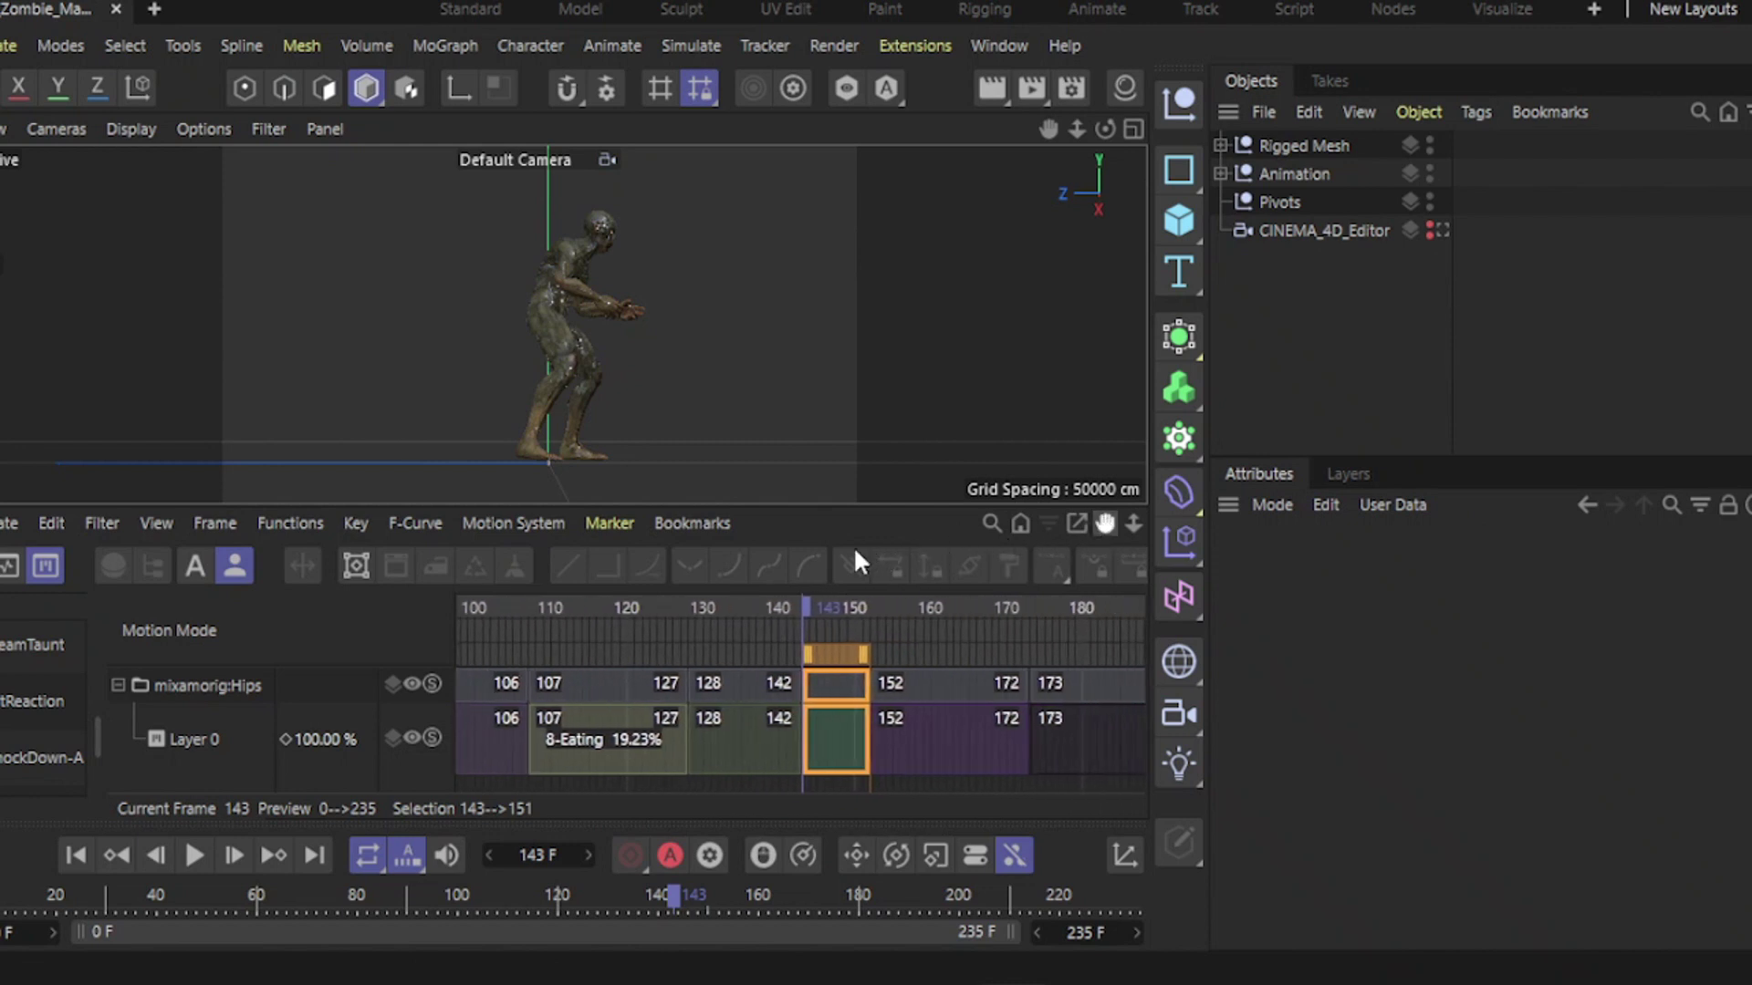
pyautogui.click(813, 735)
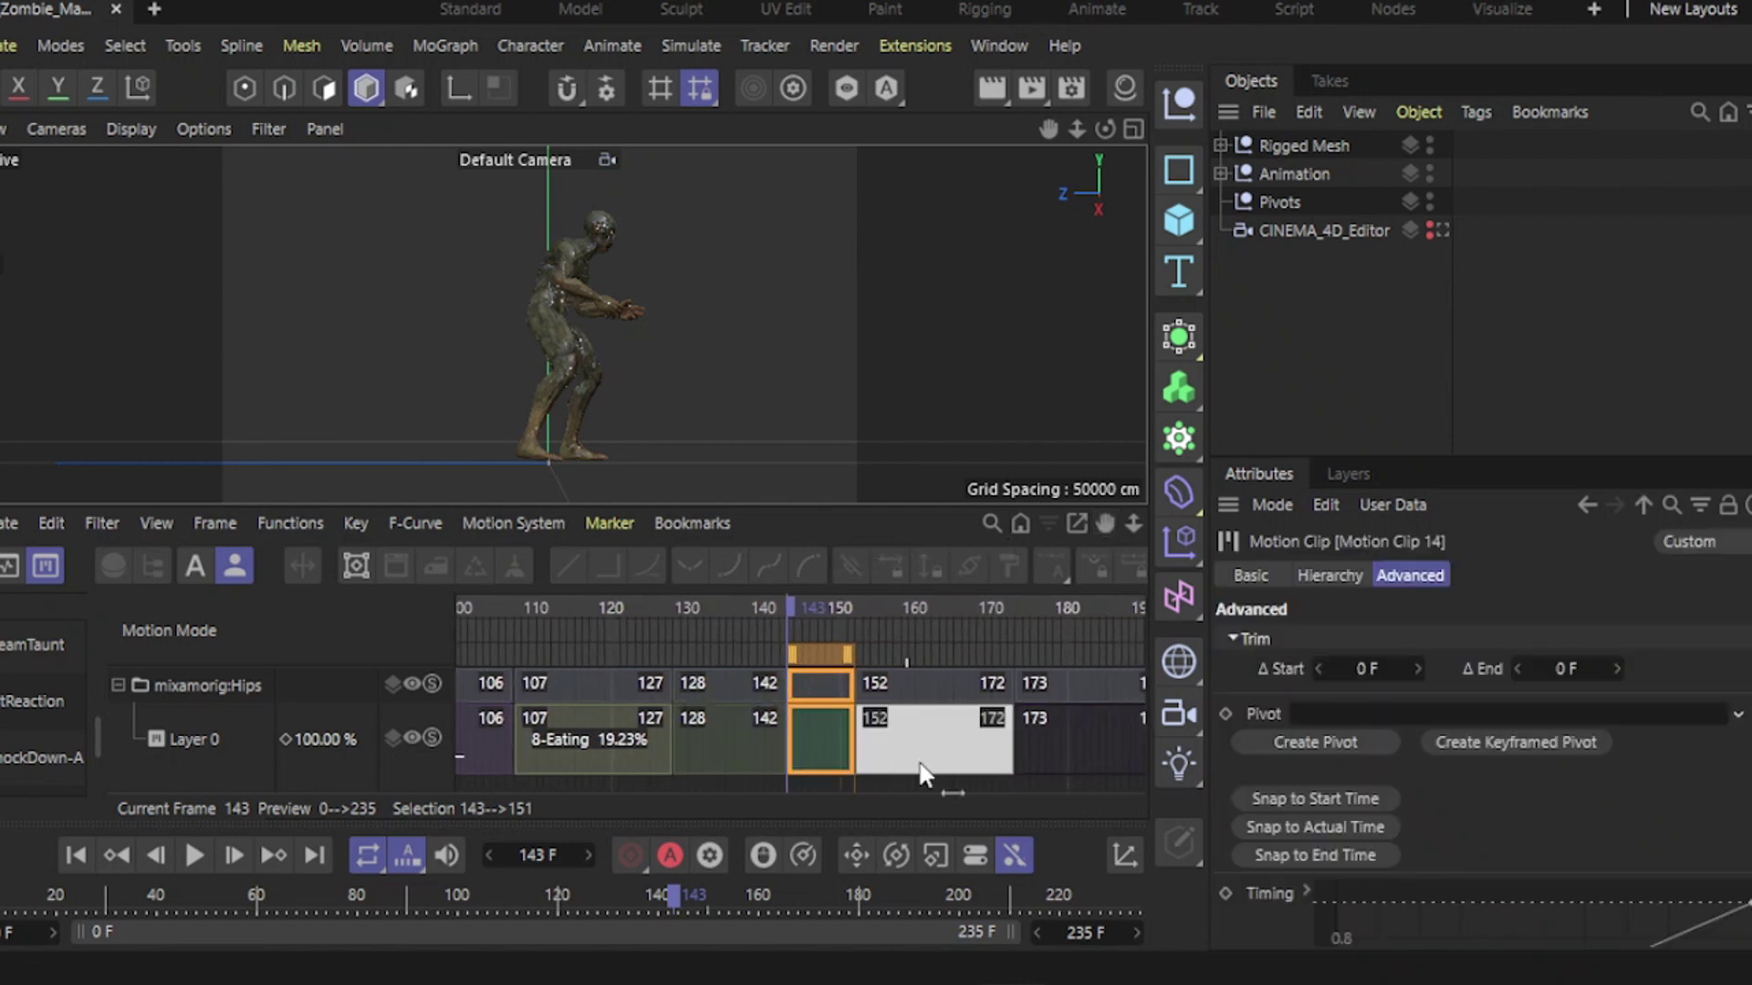
pyautogui.click(1345, 738)
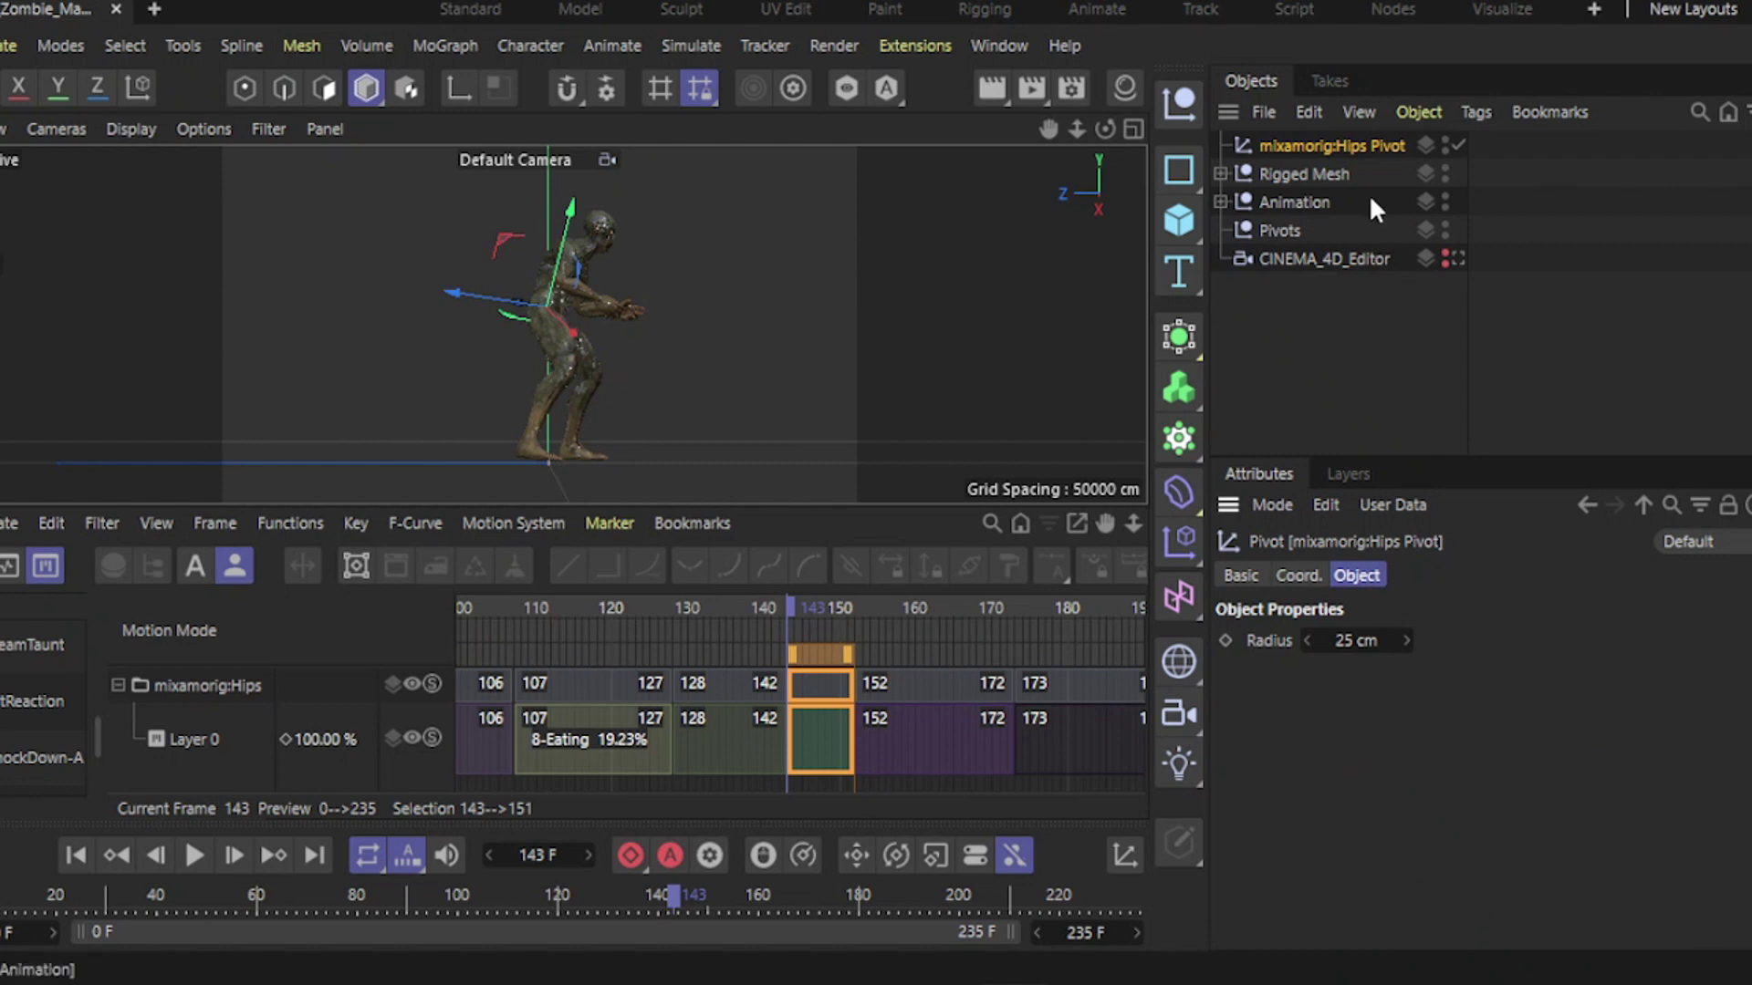
# Step: Rename the new pivot as "HitReaction - Pivot" and place it under the Pivots null
pyautogui.doubleClick(1359, 146)
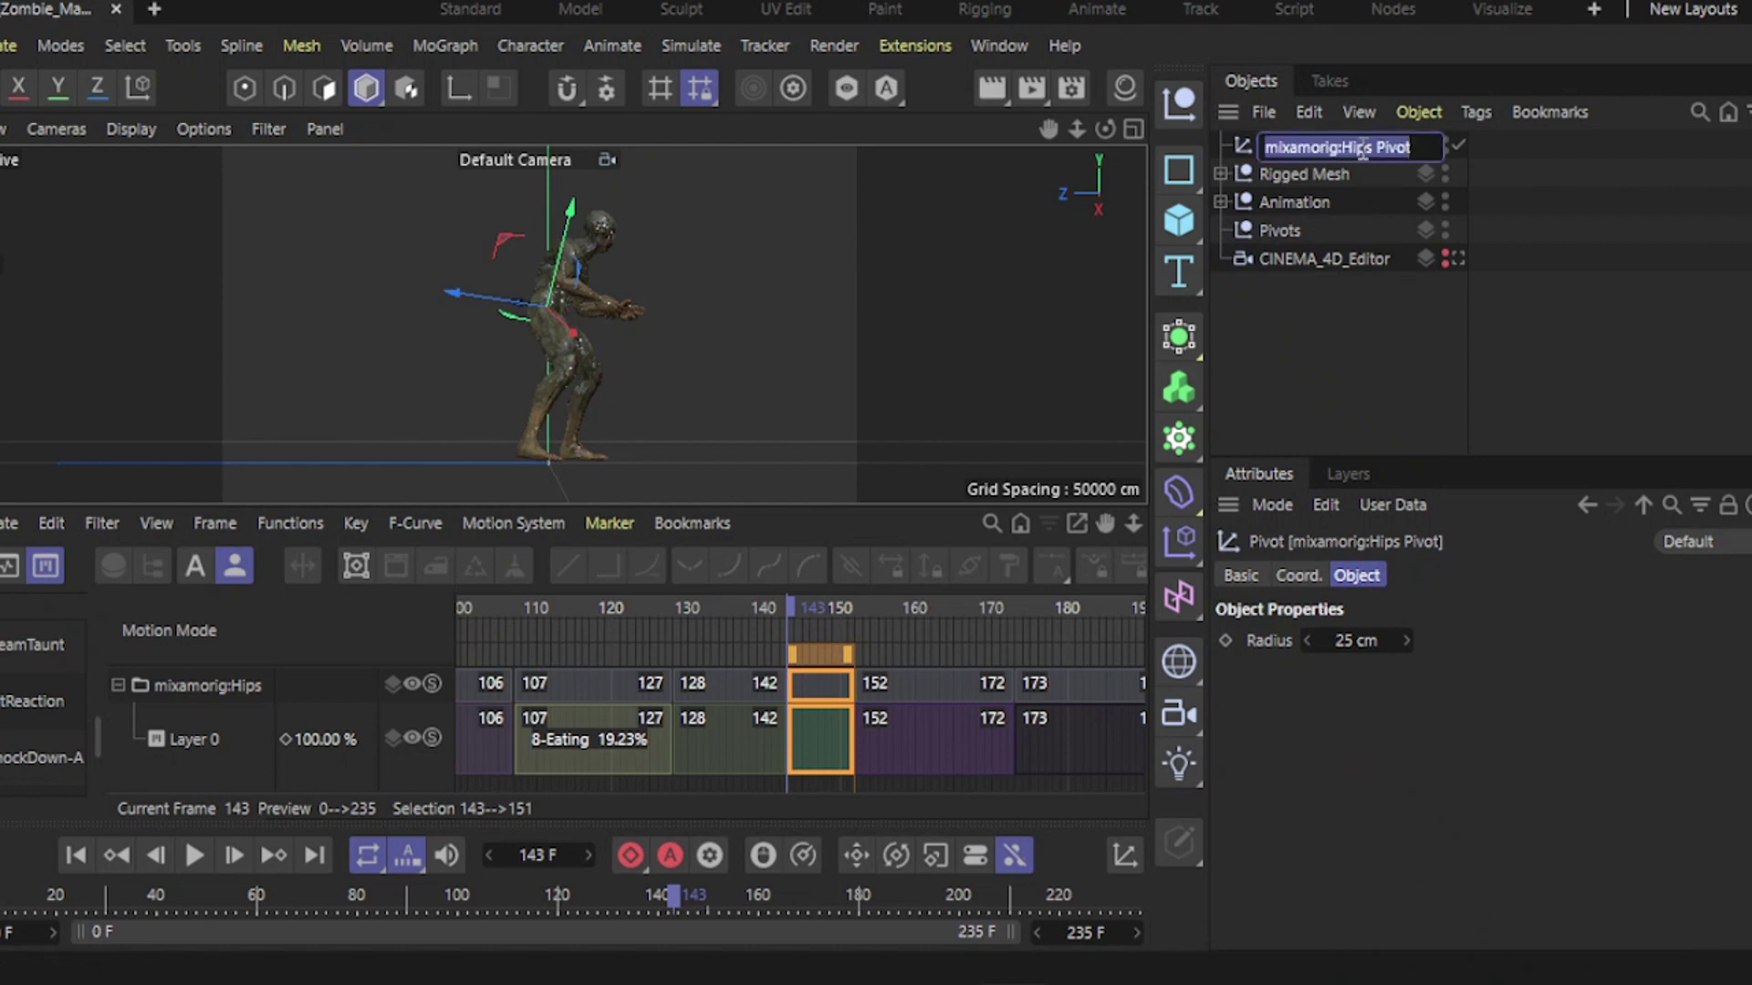
pyautogui.write('HitReaction - Pivot')
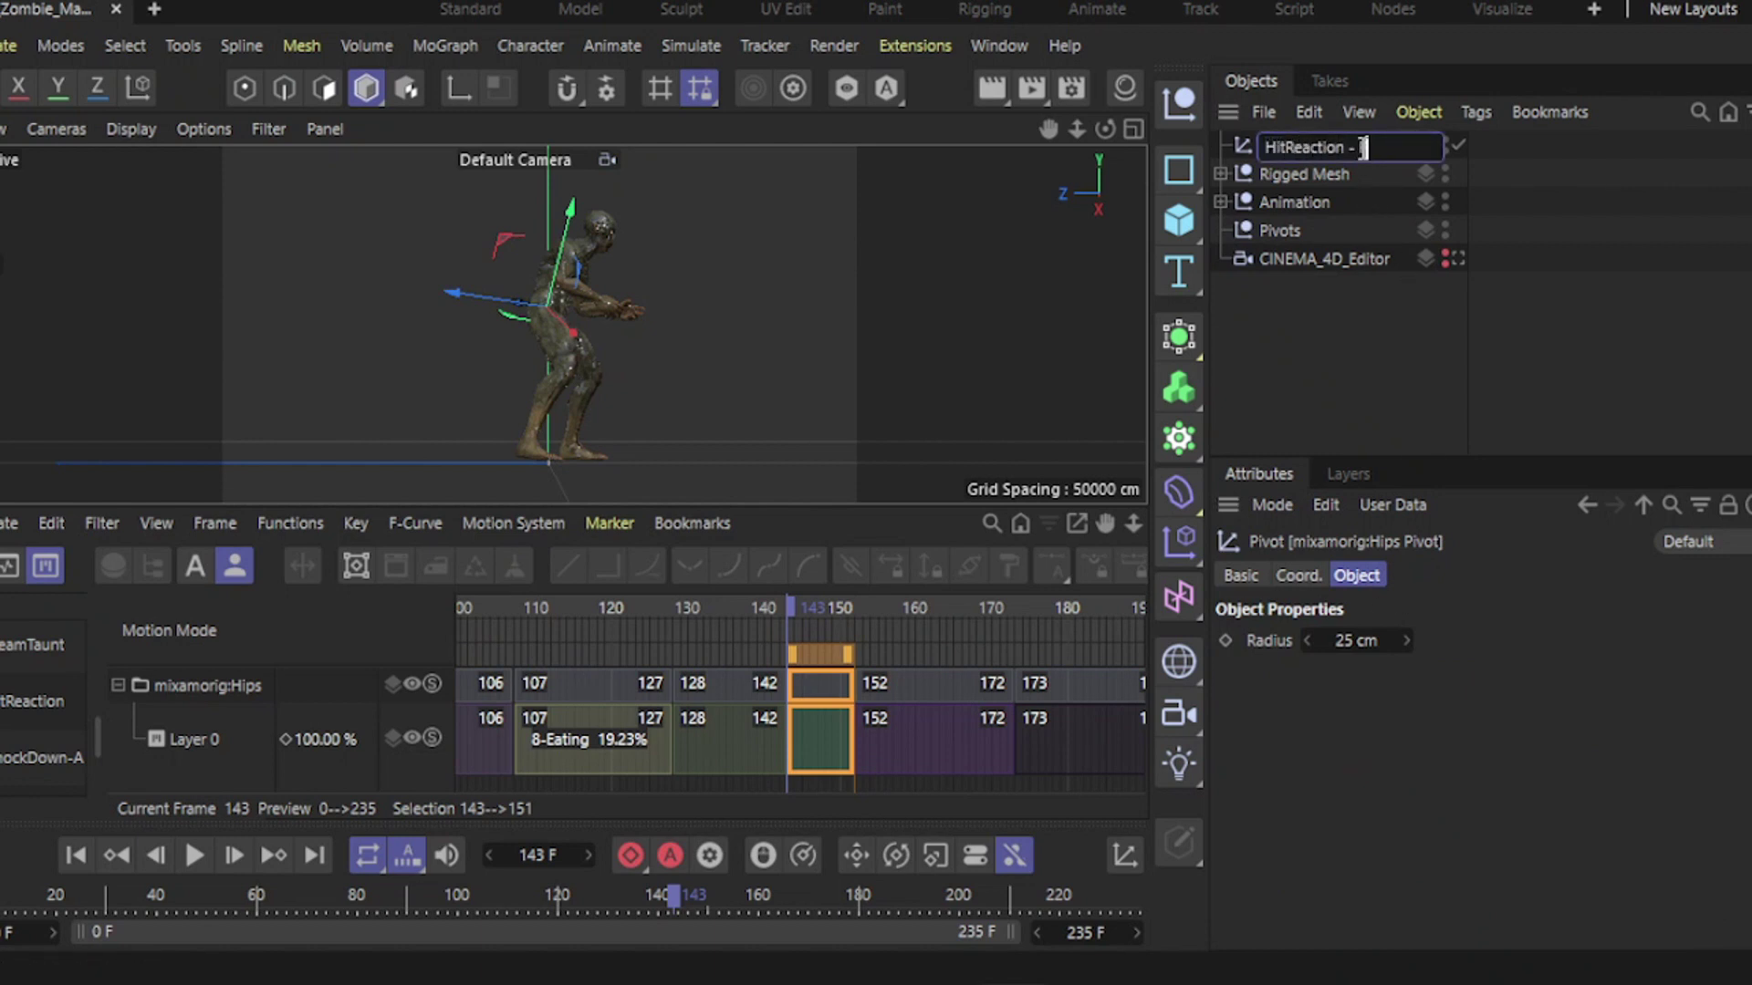
pyautogui.press('Return')
pyautogui.moveTo(1359, 145); pyautogui.dragTo(1283, 224)
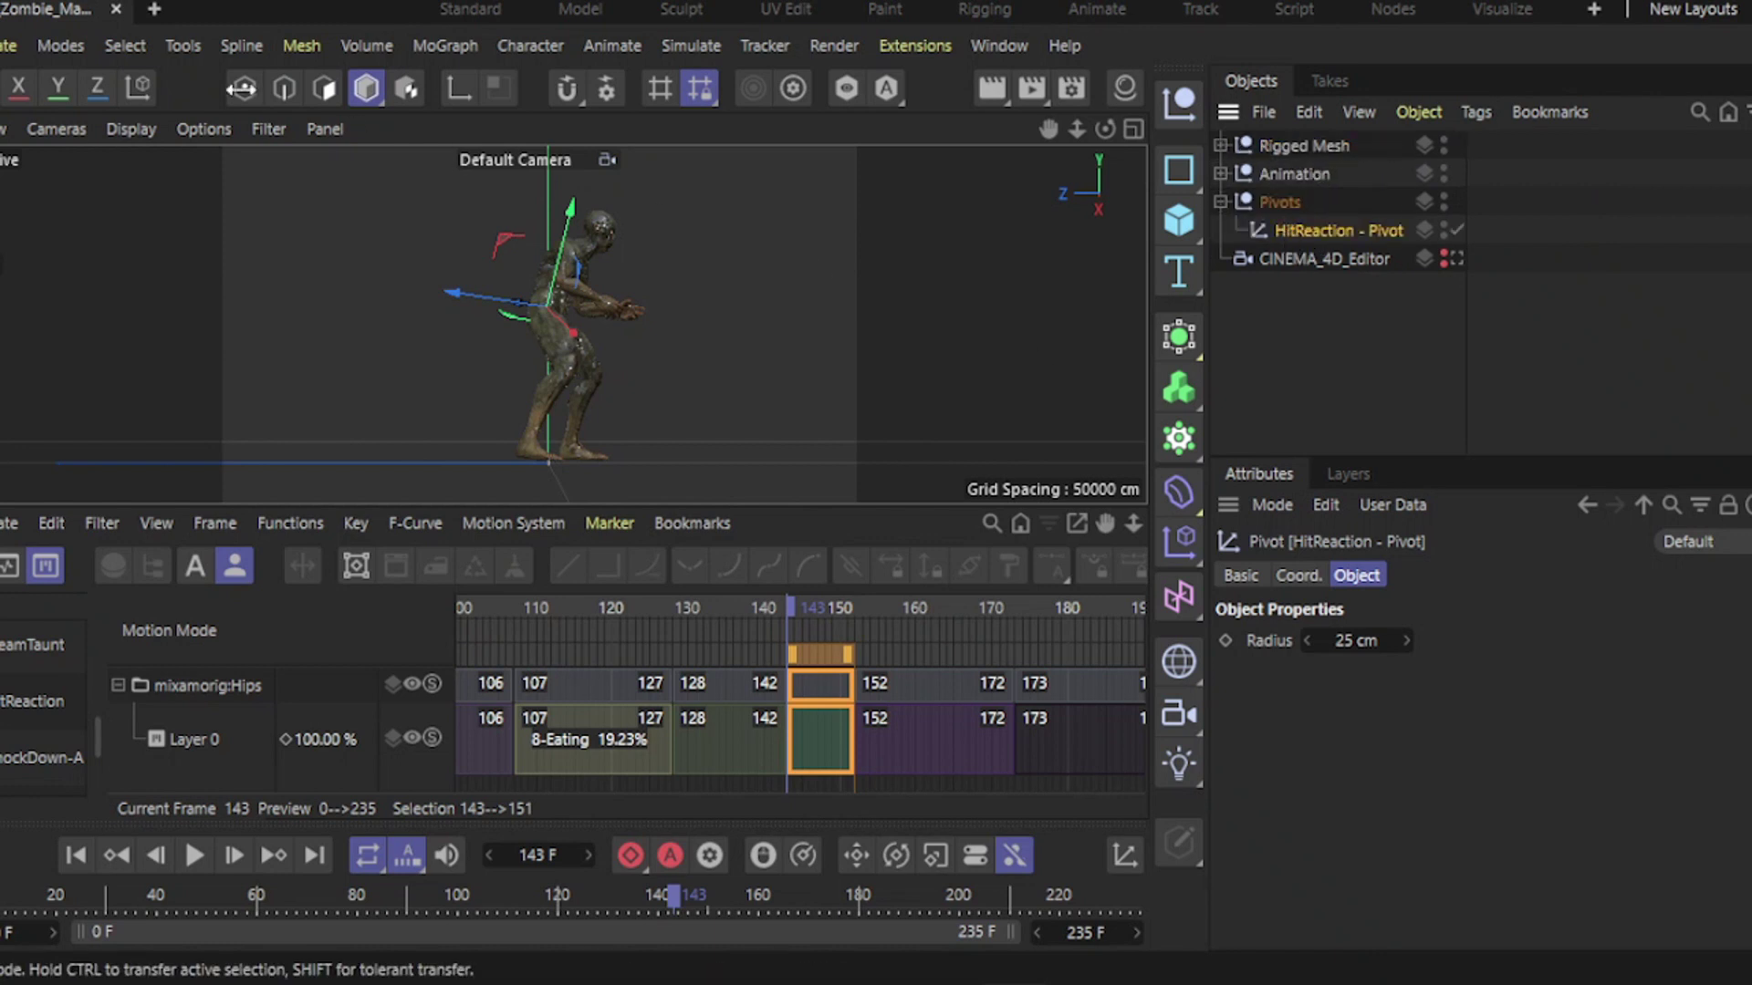
# Step: Switch to the world coordinate system and keyframe the HitReaction - Pivot's Z position at frame 146
pyautogui.click(140, 82)
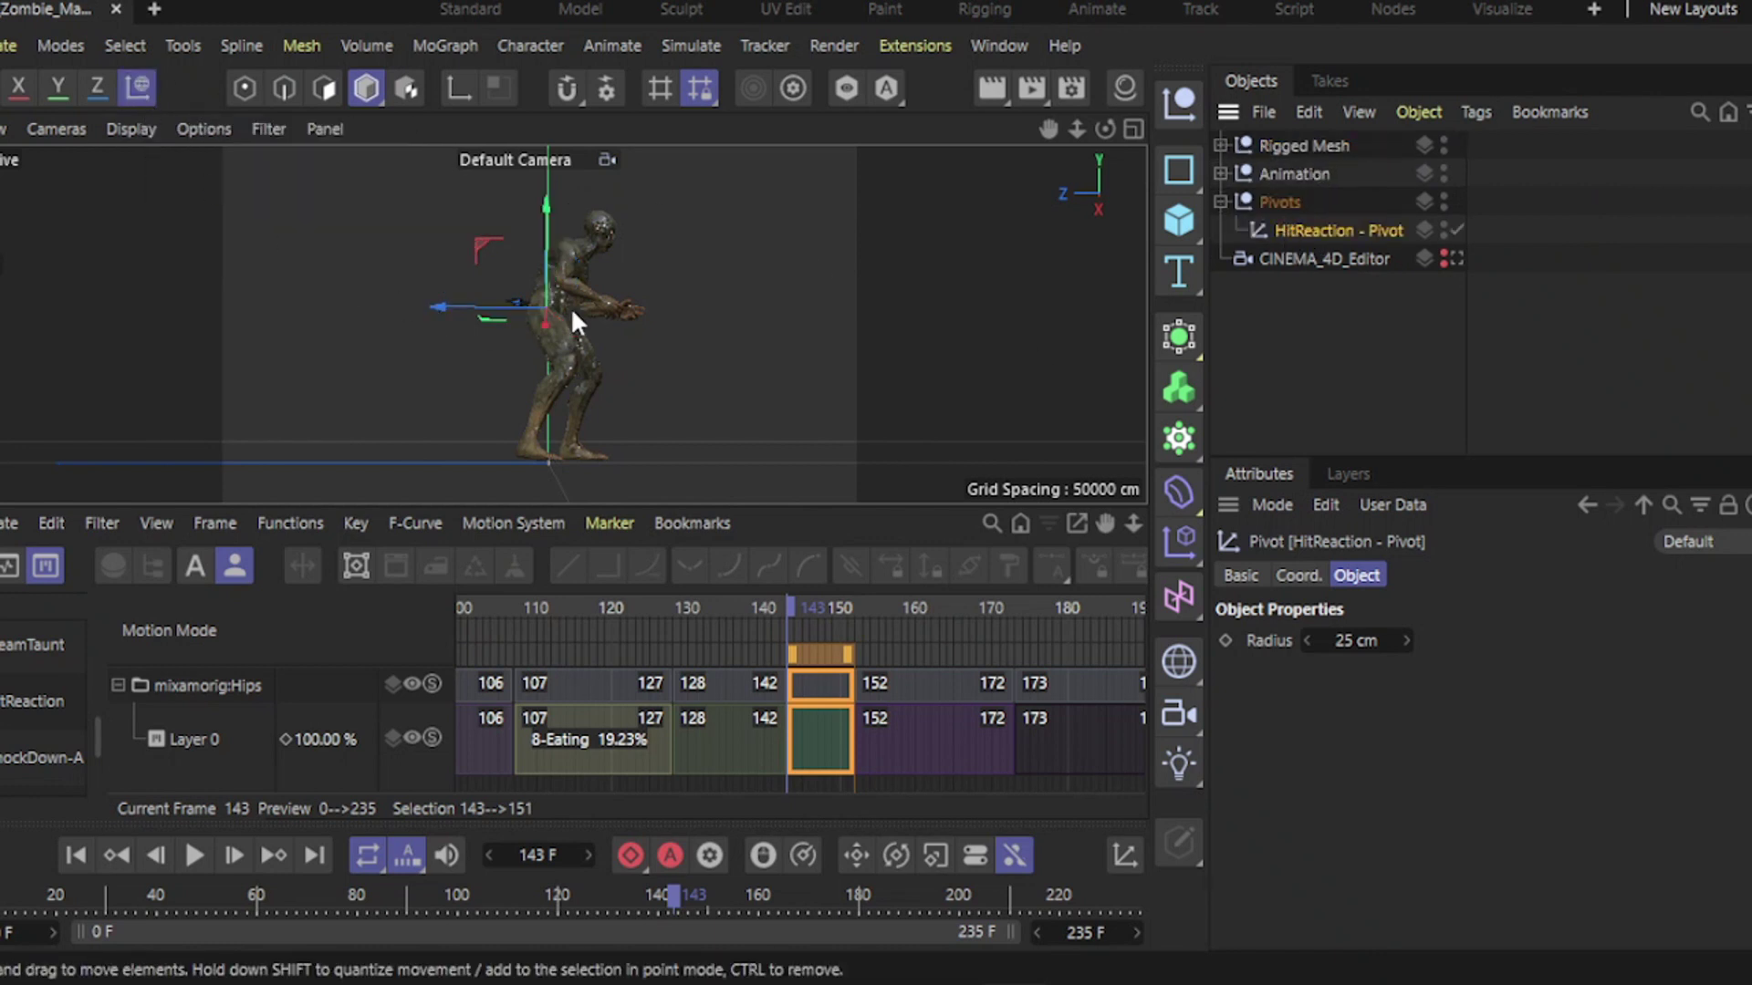
pyautogui.keyDown('alt'); pyautogui.moveTo(566, 351); pyautogui.dragTo(549, 410); pyautogui.keyUp('alt')
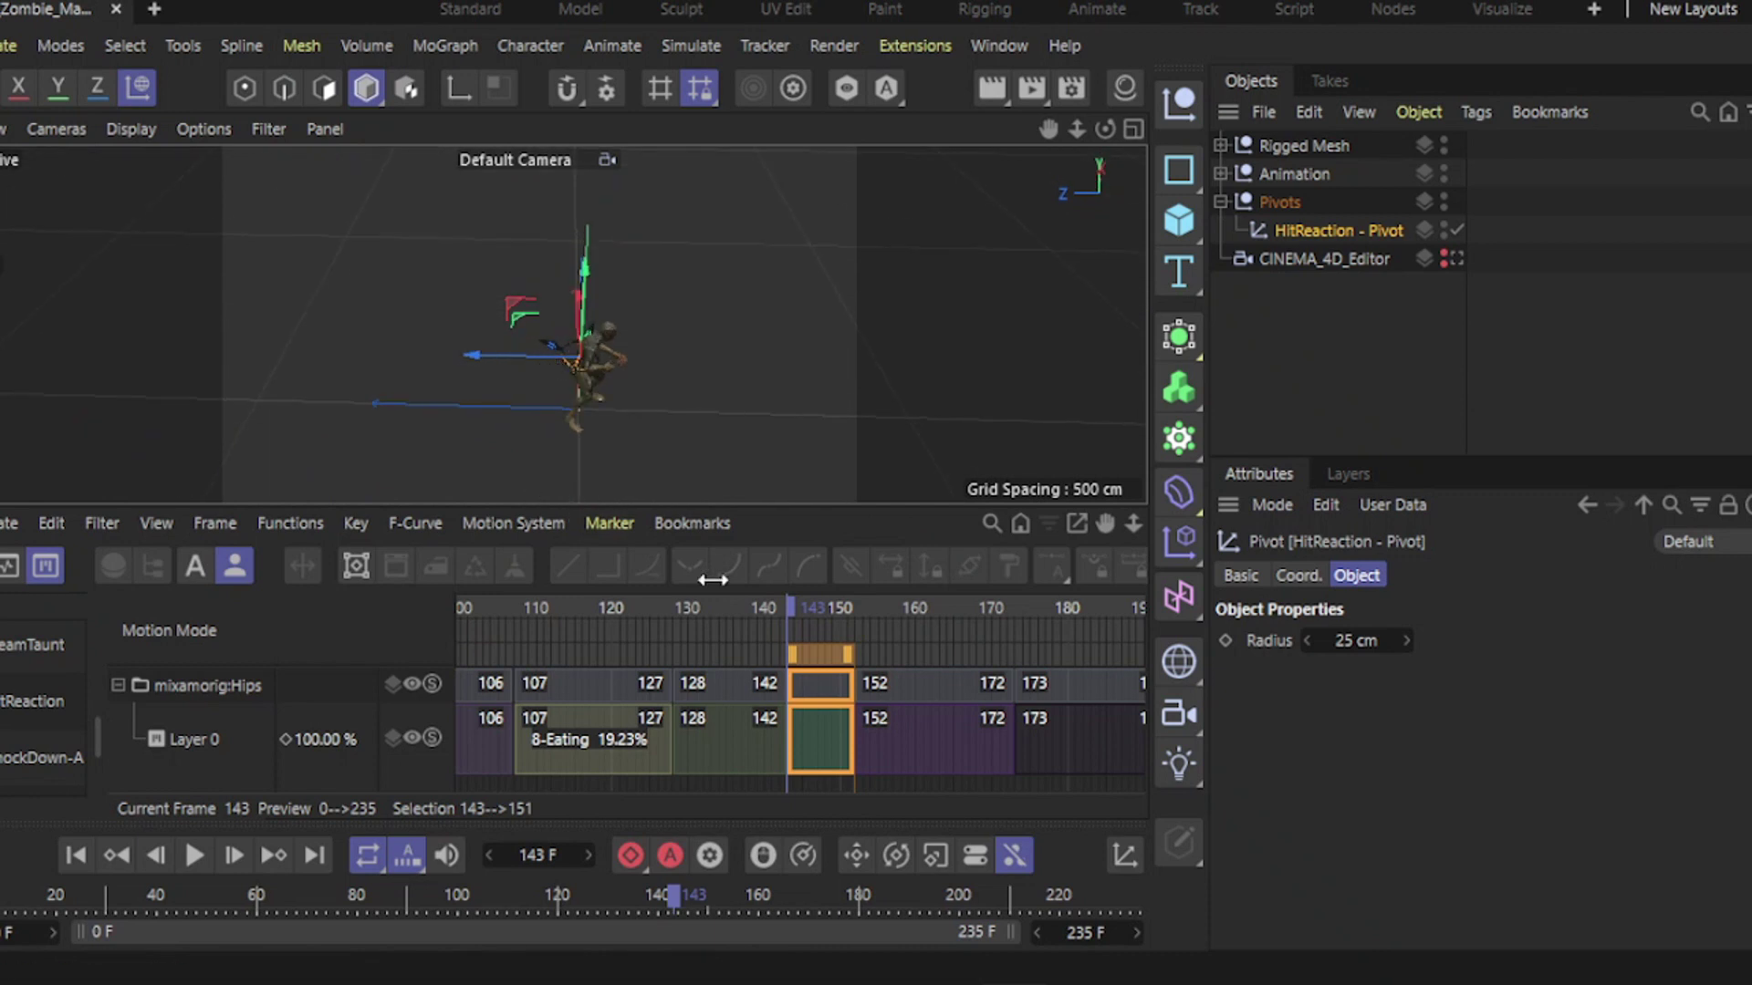
pyautogui.moveTo(791, 604); pyautogui.dragTo(819, 627)
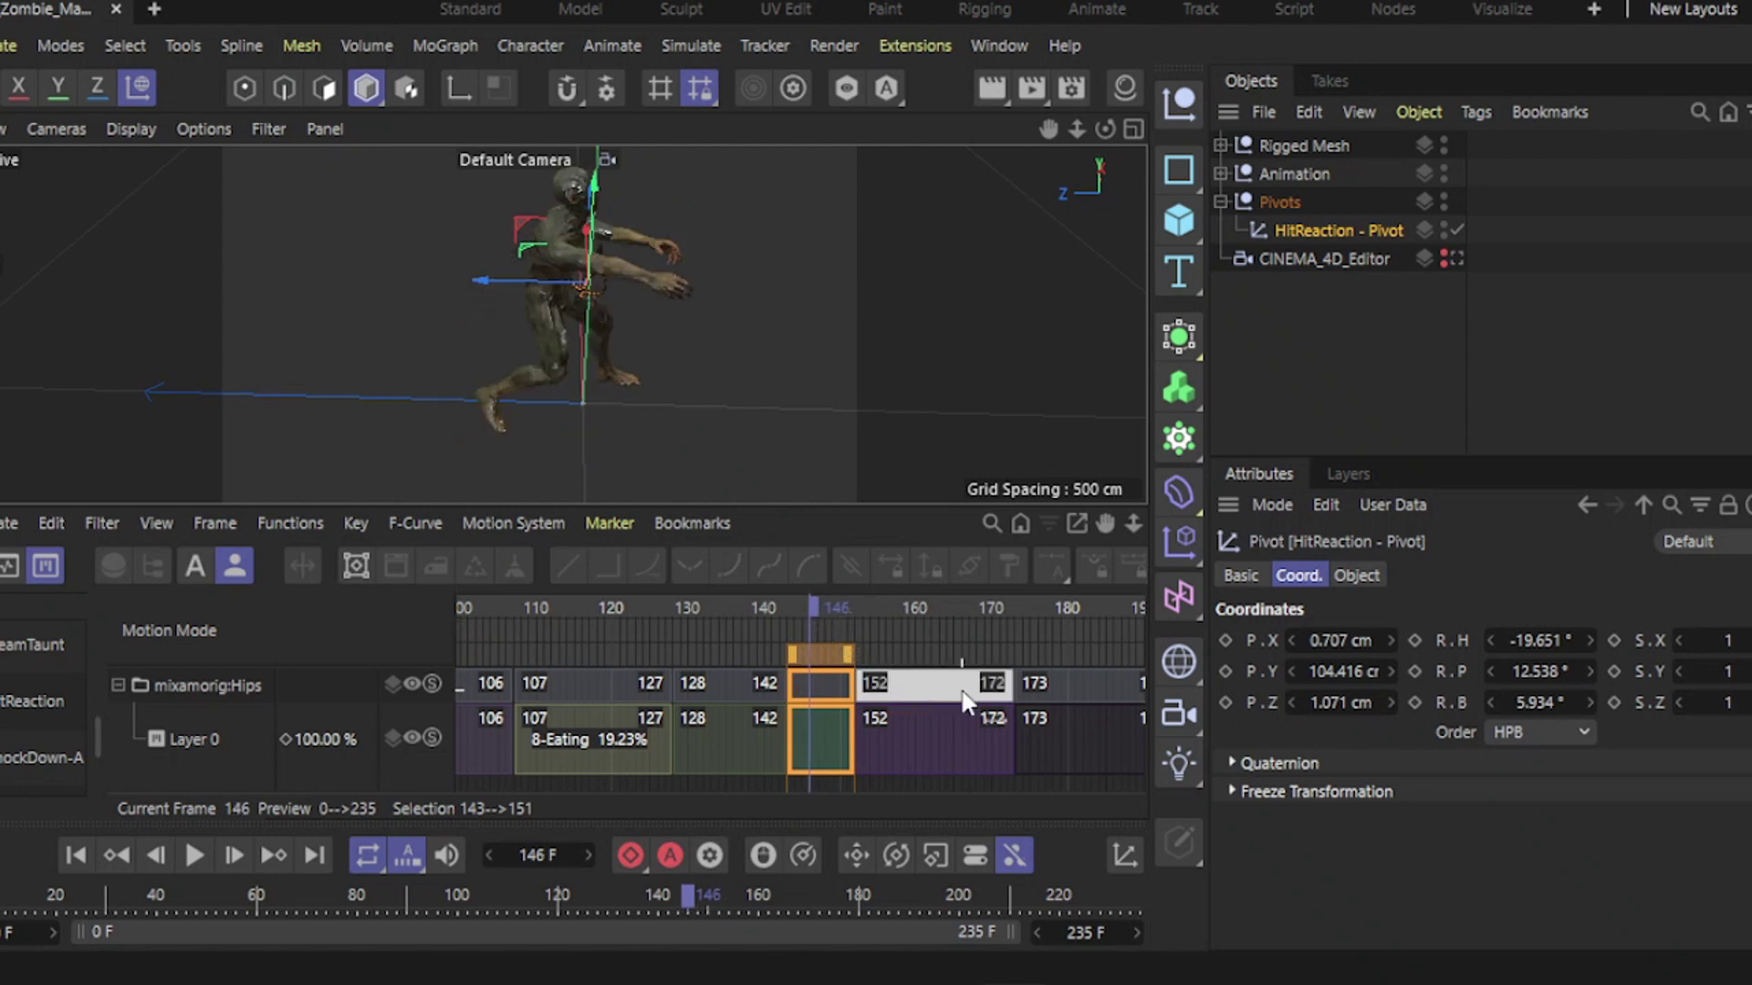
pyautogui.click(1225, 703)
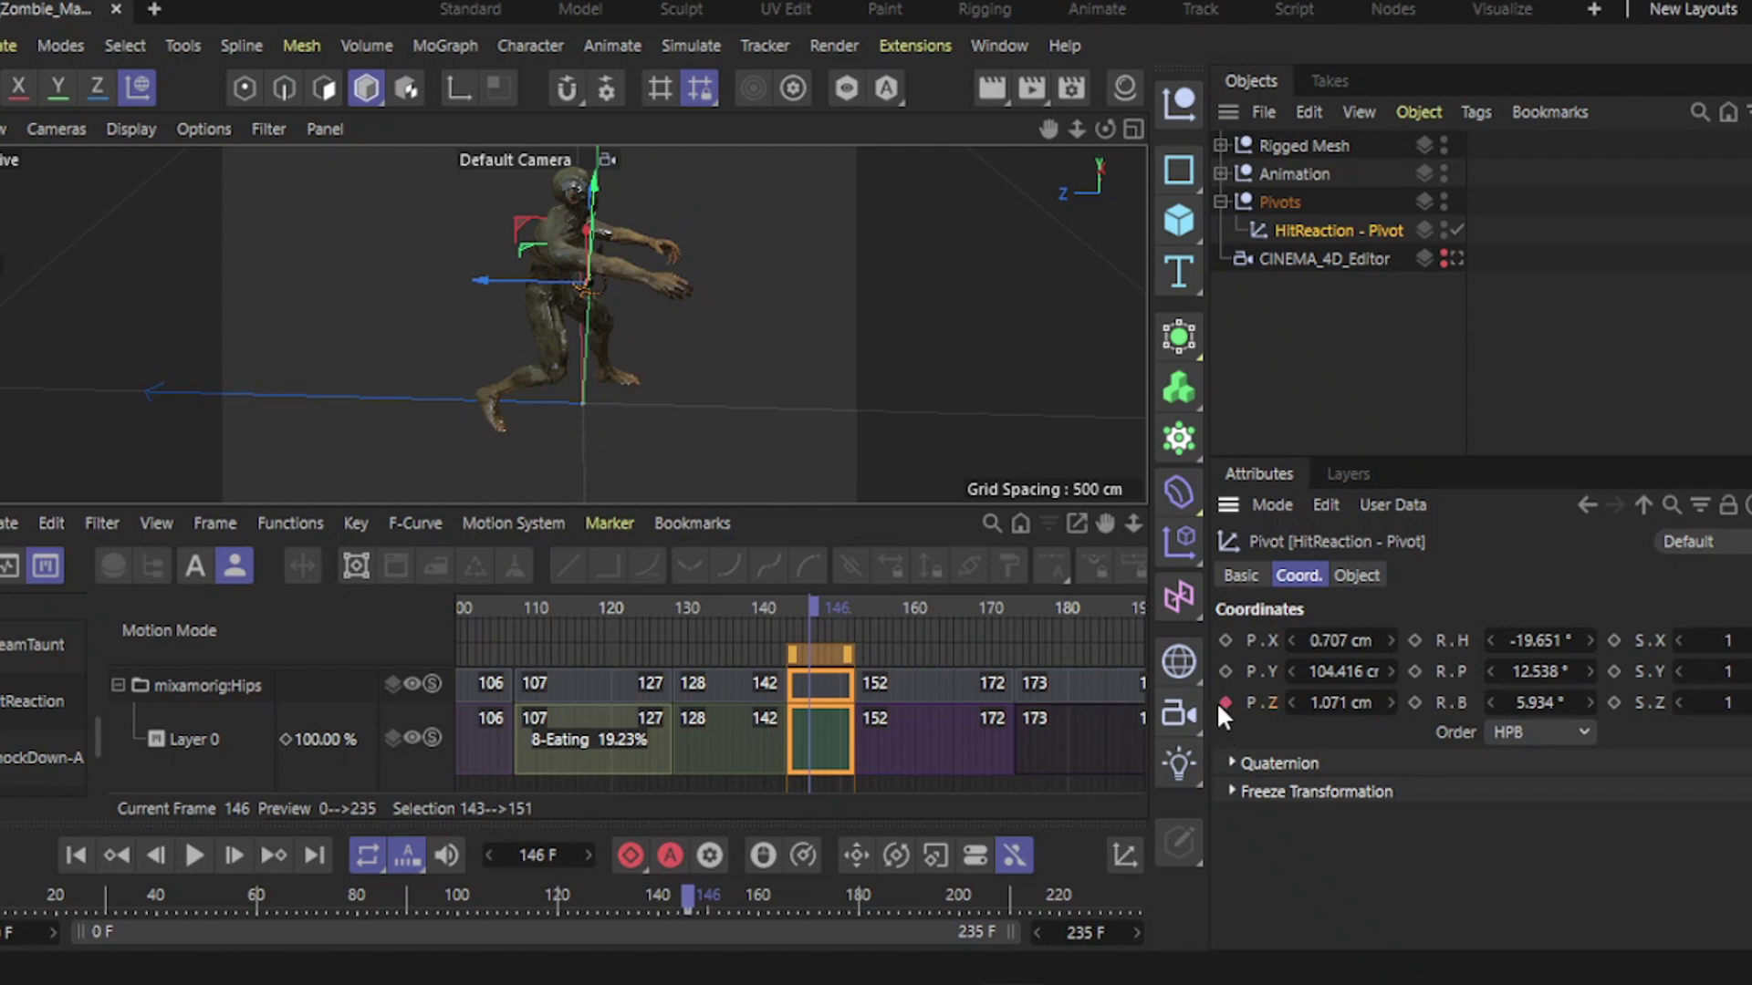
# Step: At frame 149, move the HitReaction - Pivot along Z to about -67.7 cm and keyframe its Z position
pyautogui.moveTo(812, 604); pyautogui.dragTo(830, 610)
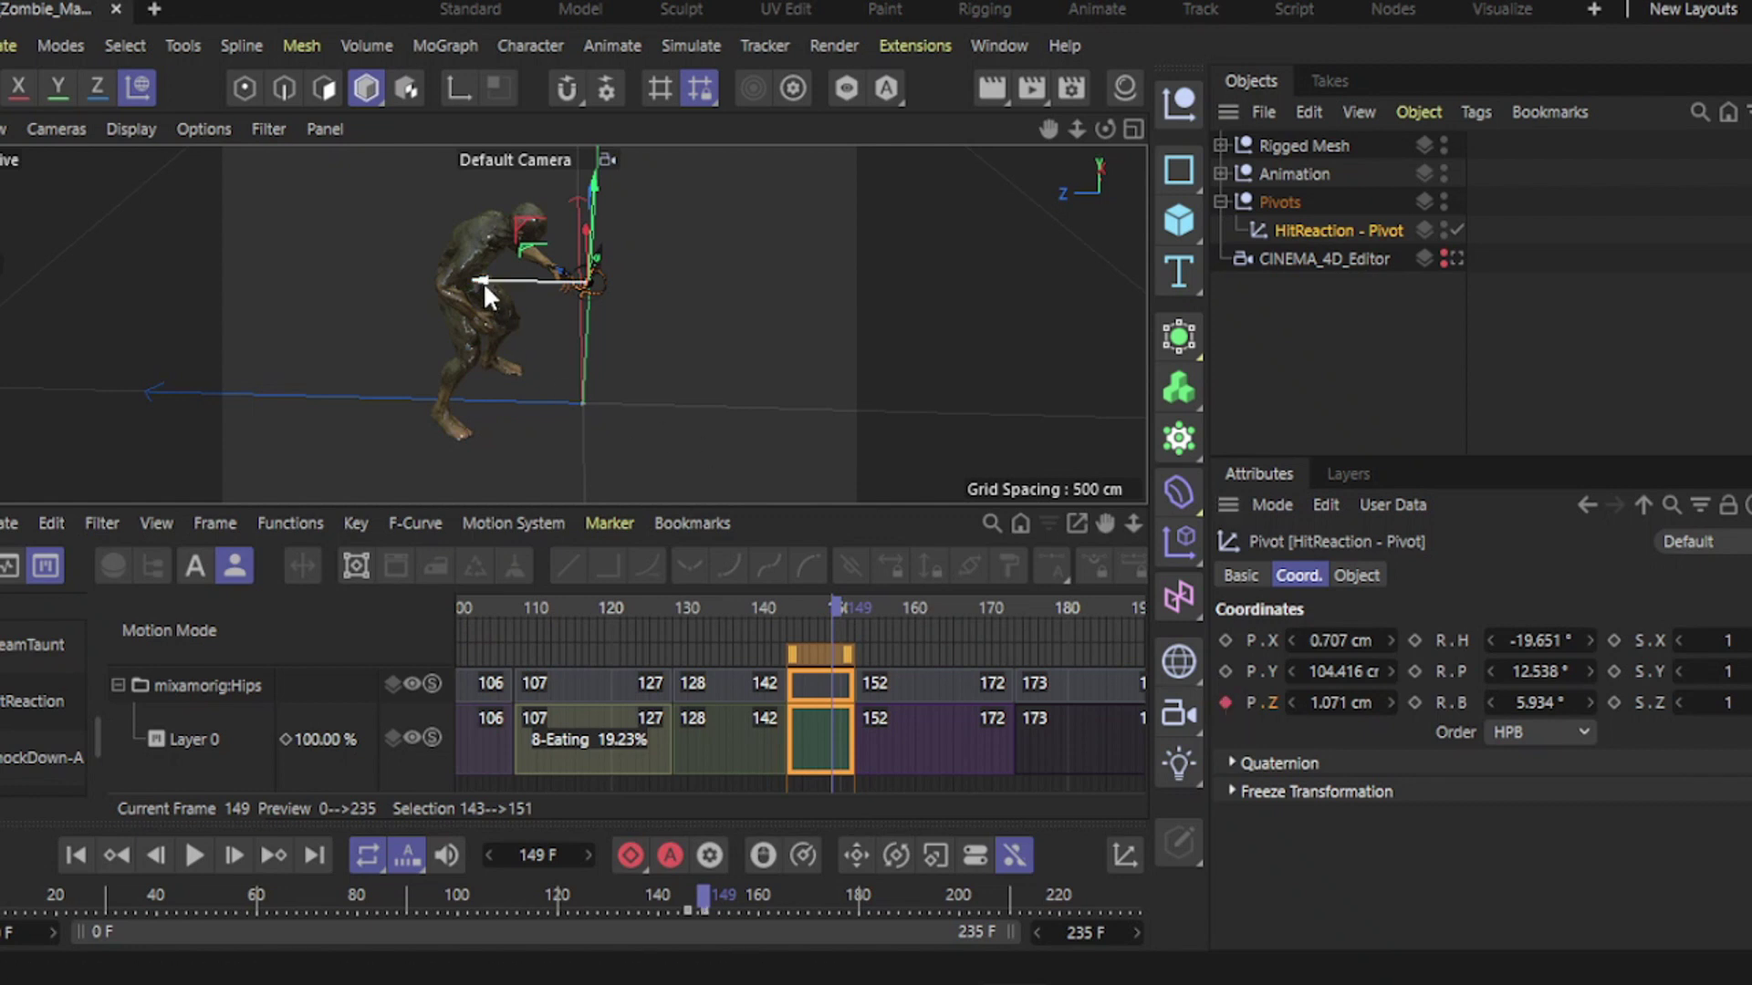
pyautogui.moveTo(483, 282); pyautogui.dragTo(593, 296)
pyautogui.click(1224, 701)
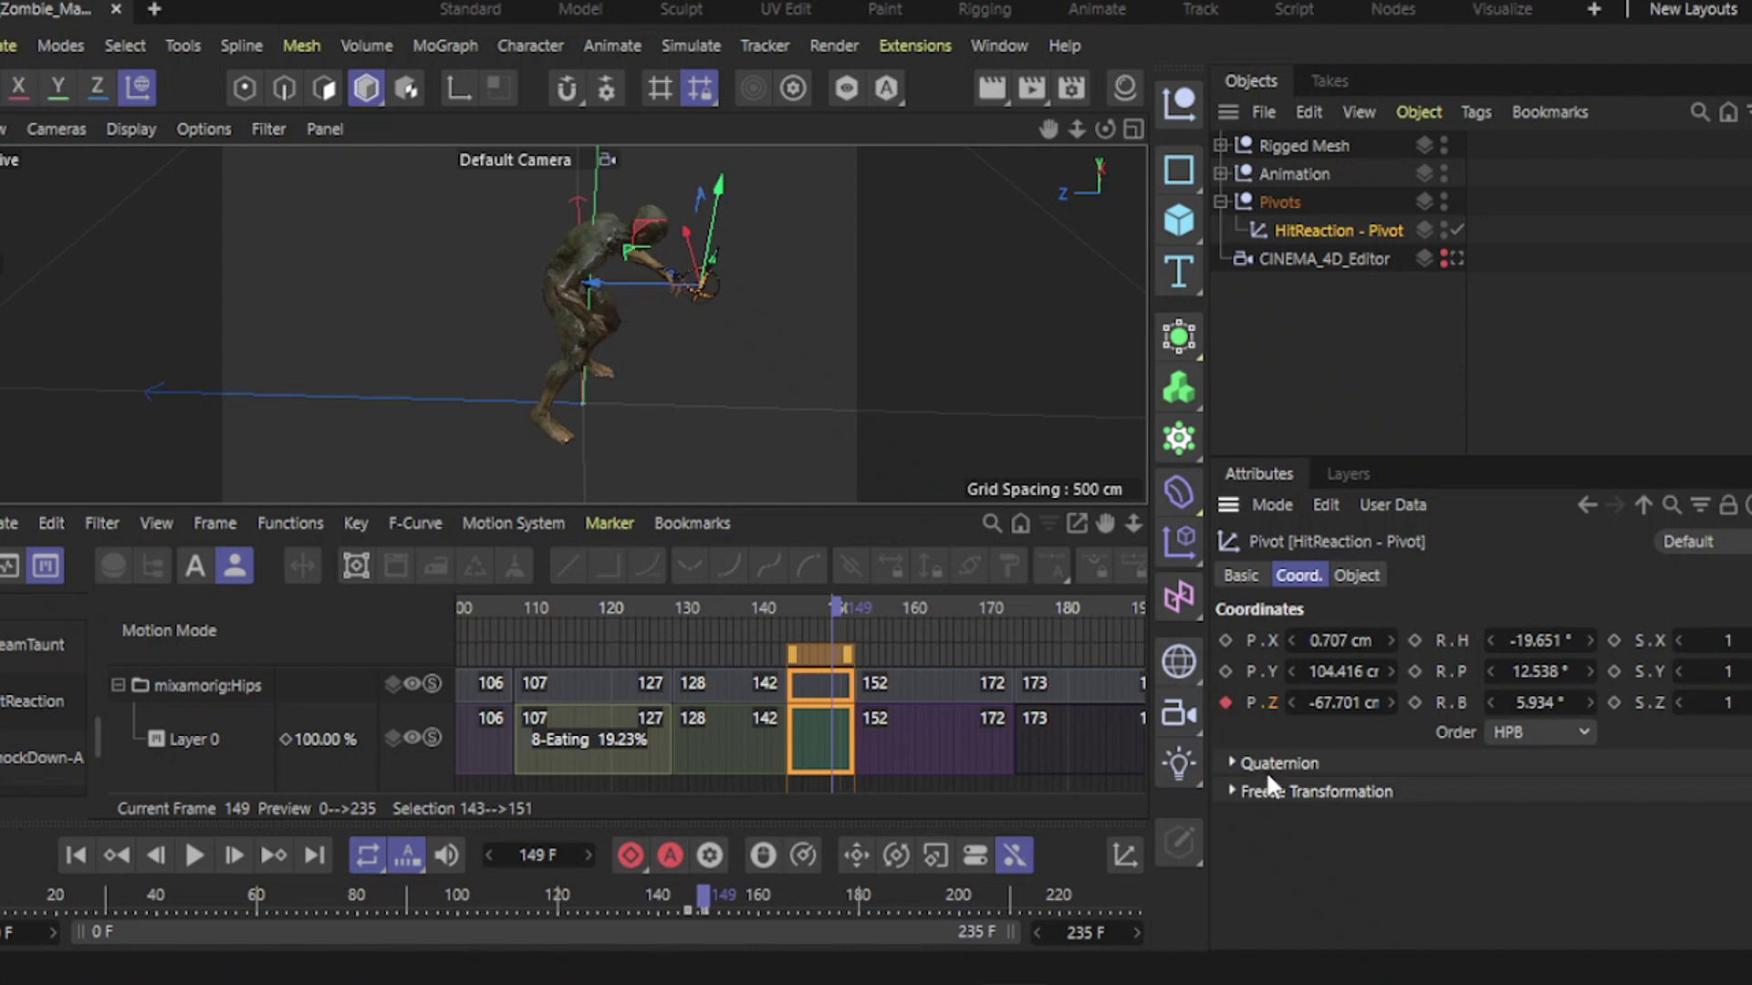
# Step: Show the F-curve of the HitReaction - Pivot's Z position and move its last key to frame 148
pyautogui.moveTo(837, 610)
pyautogui.mouseDown()
pyautogui.moveTo(792, 615)
pyautogui.moveTo(830, 629)
pyautogui.mouseUp()
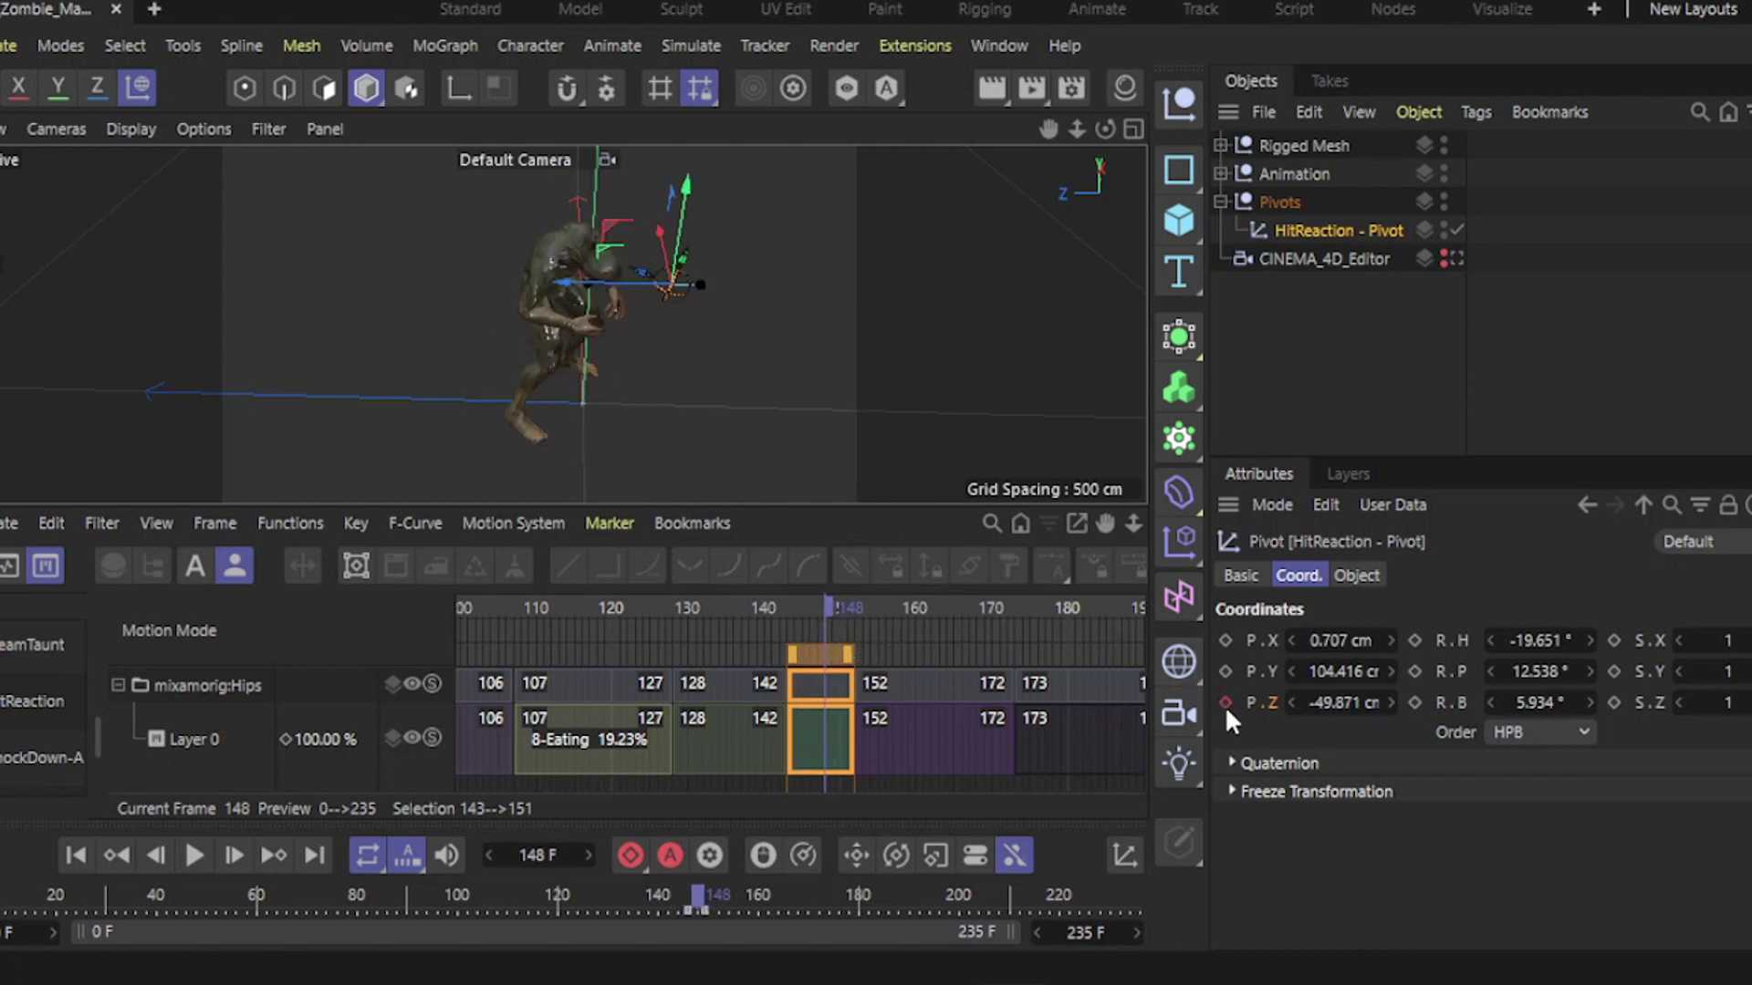
pyautogui.rightClick(1270, 699)
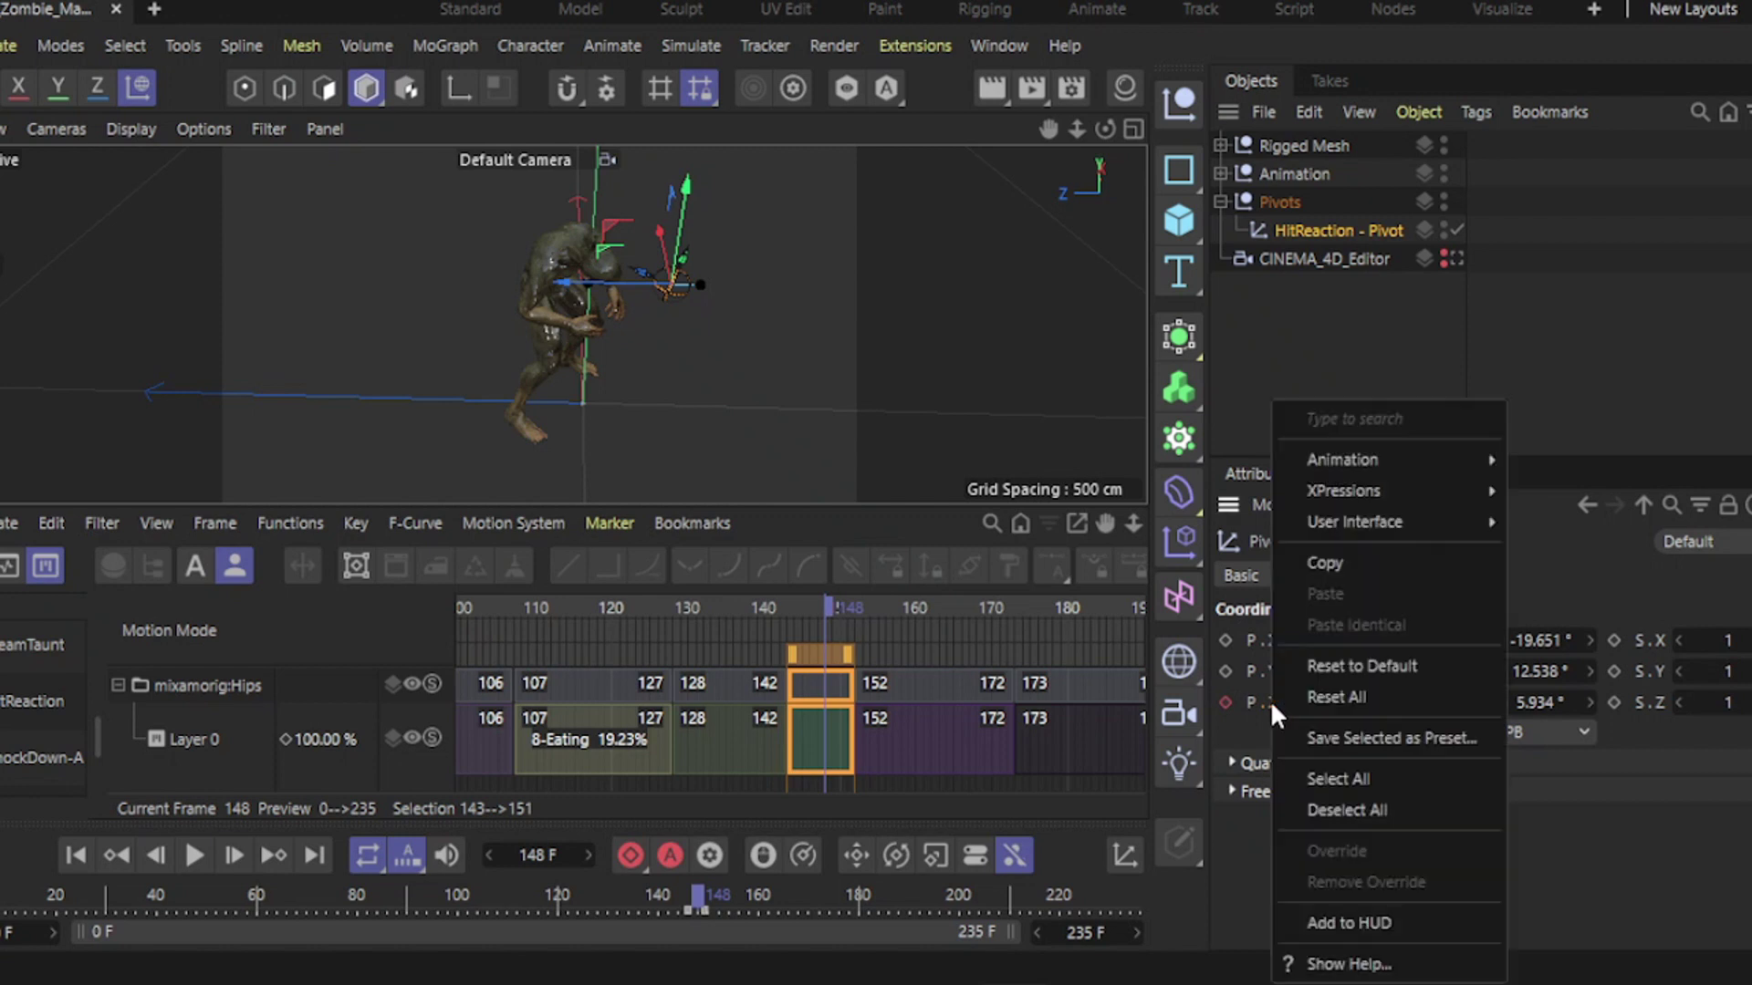
pyautogui.moveTo(1399, 460)
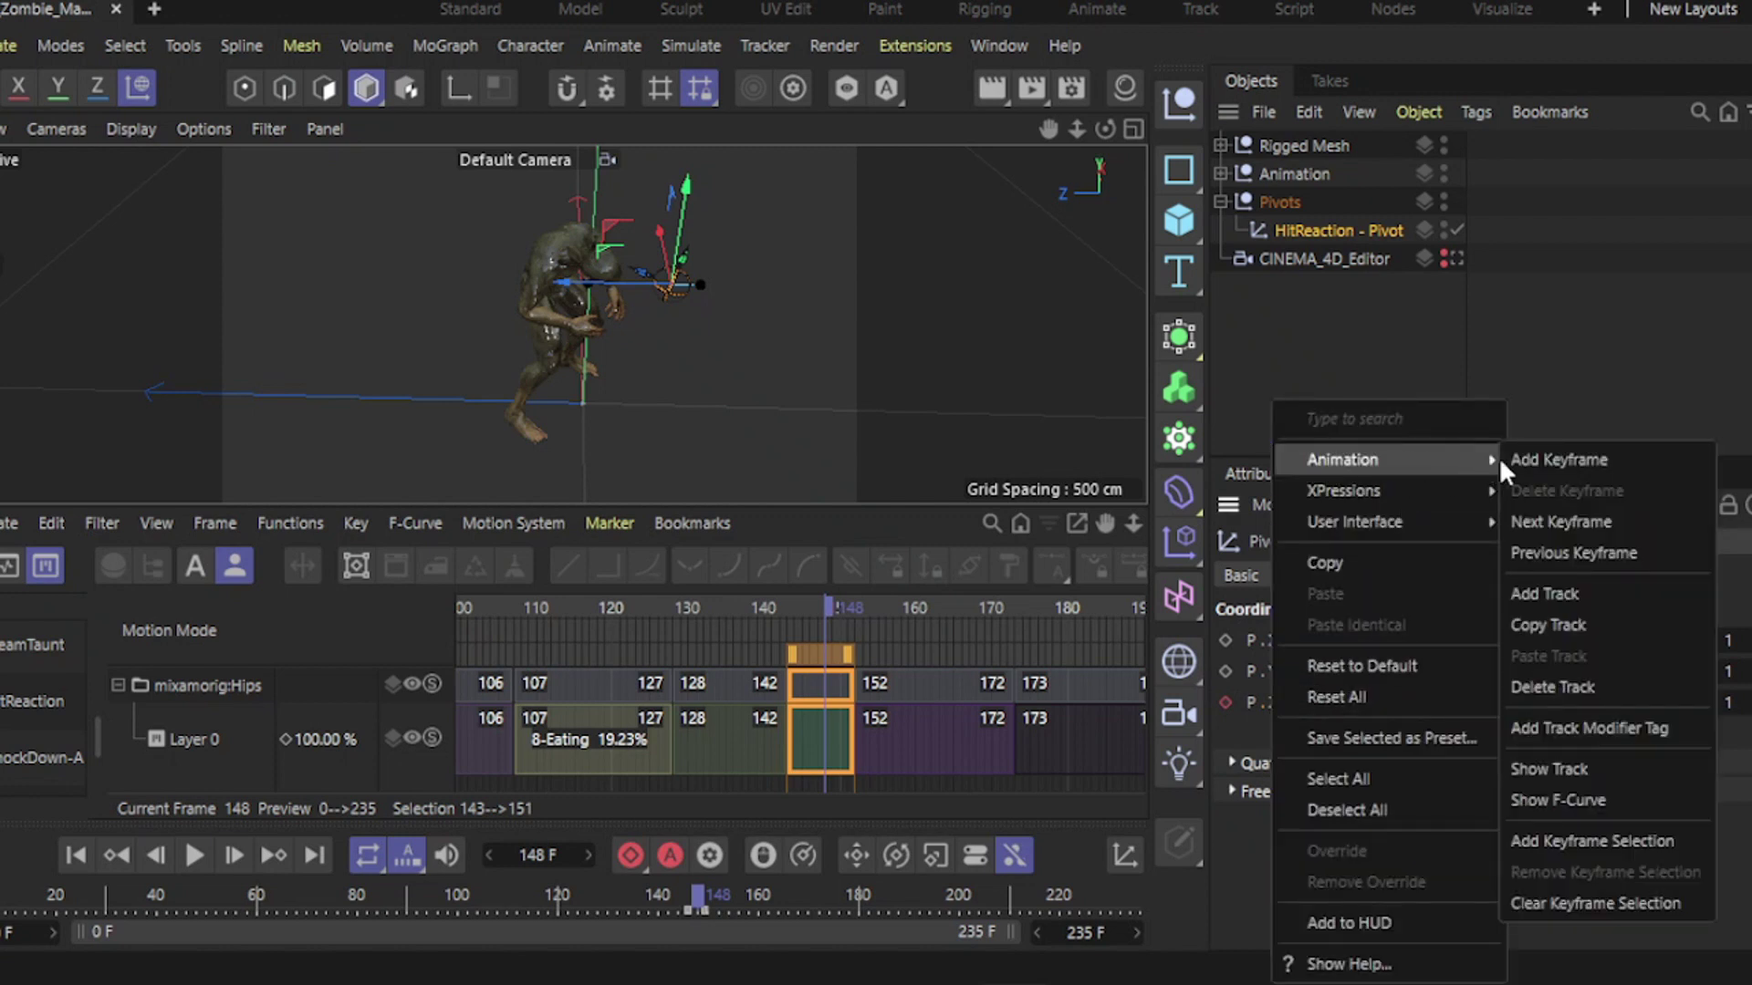
pyautogui.click(1539, 800)
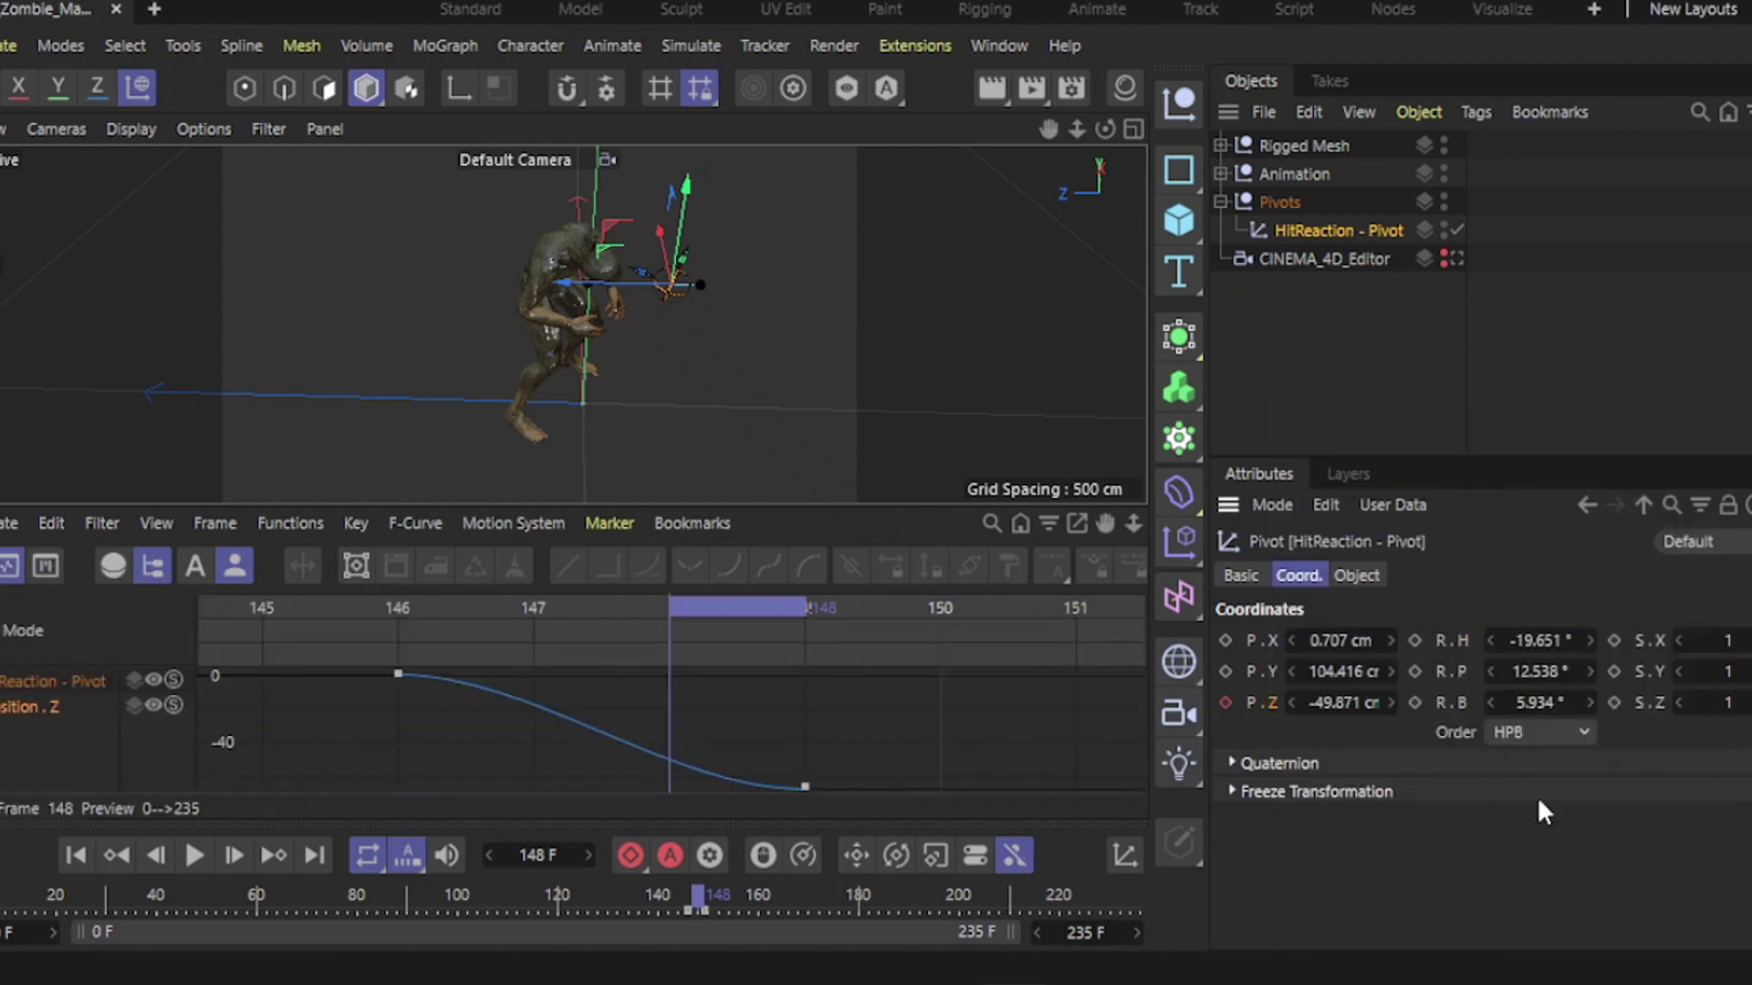
pyautogui.moveTo(674, 613); pyautogui.dragTo(765, 725)
pyautogui.moveTo(1133, 524); pyautogui.dragTo(1125, 575)
pyautogui.moveTo(1105, 526); pyautogui.dragTo(1149, 564)
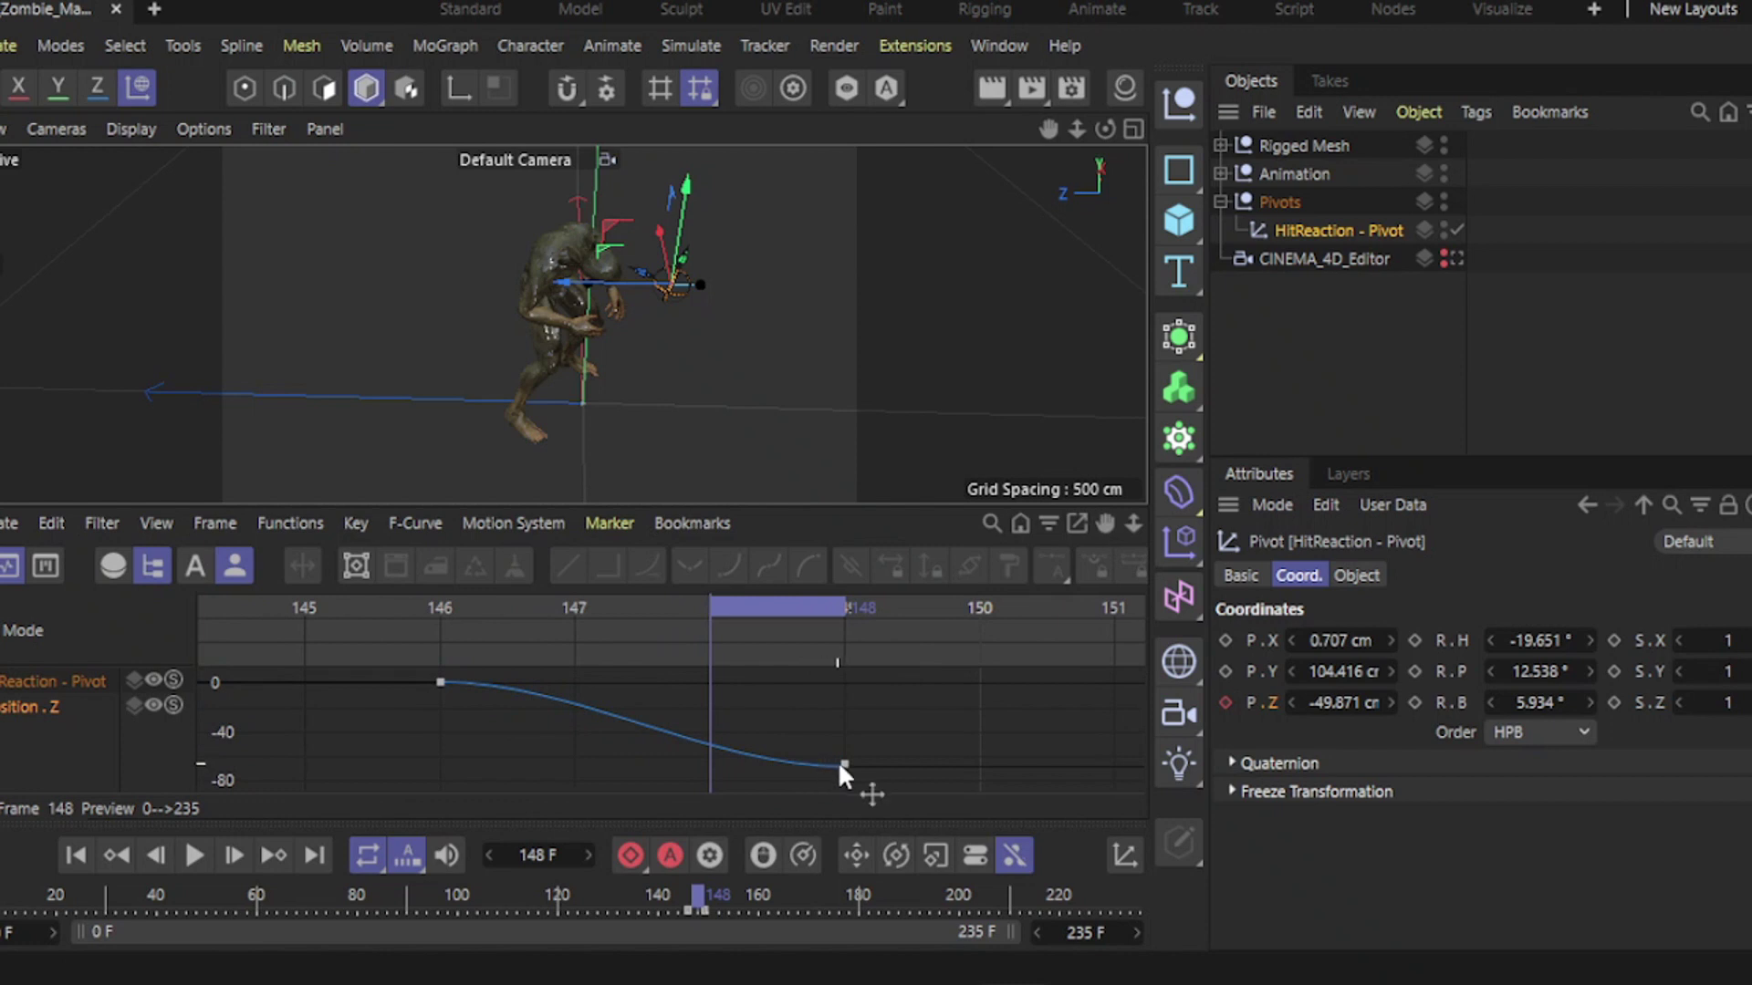
pyautogui.moveTo(841, 766); pyautogui.dragTo(711, 763)
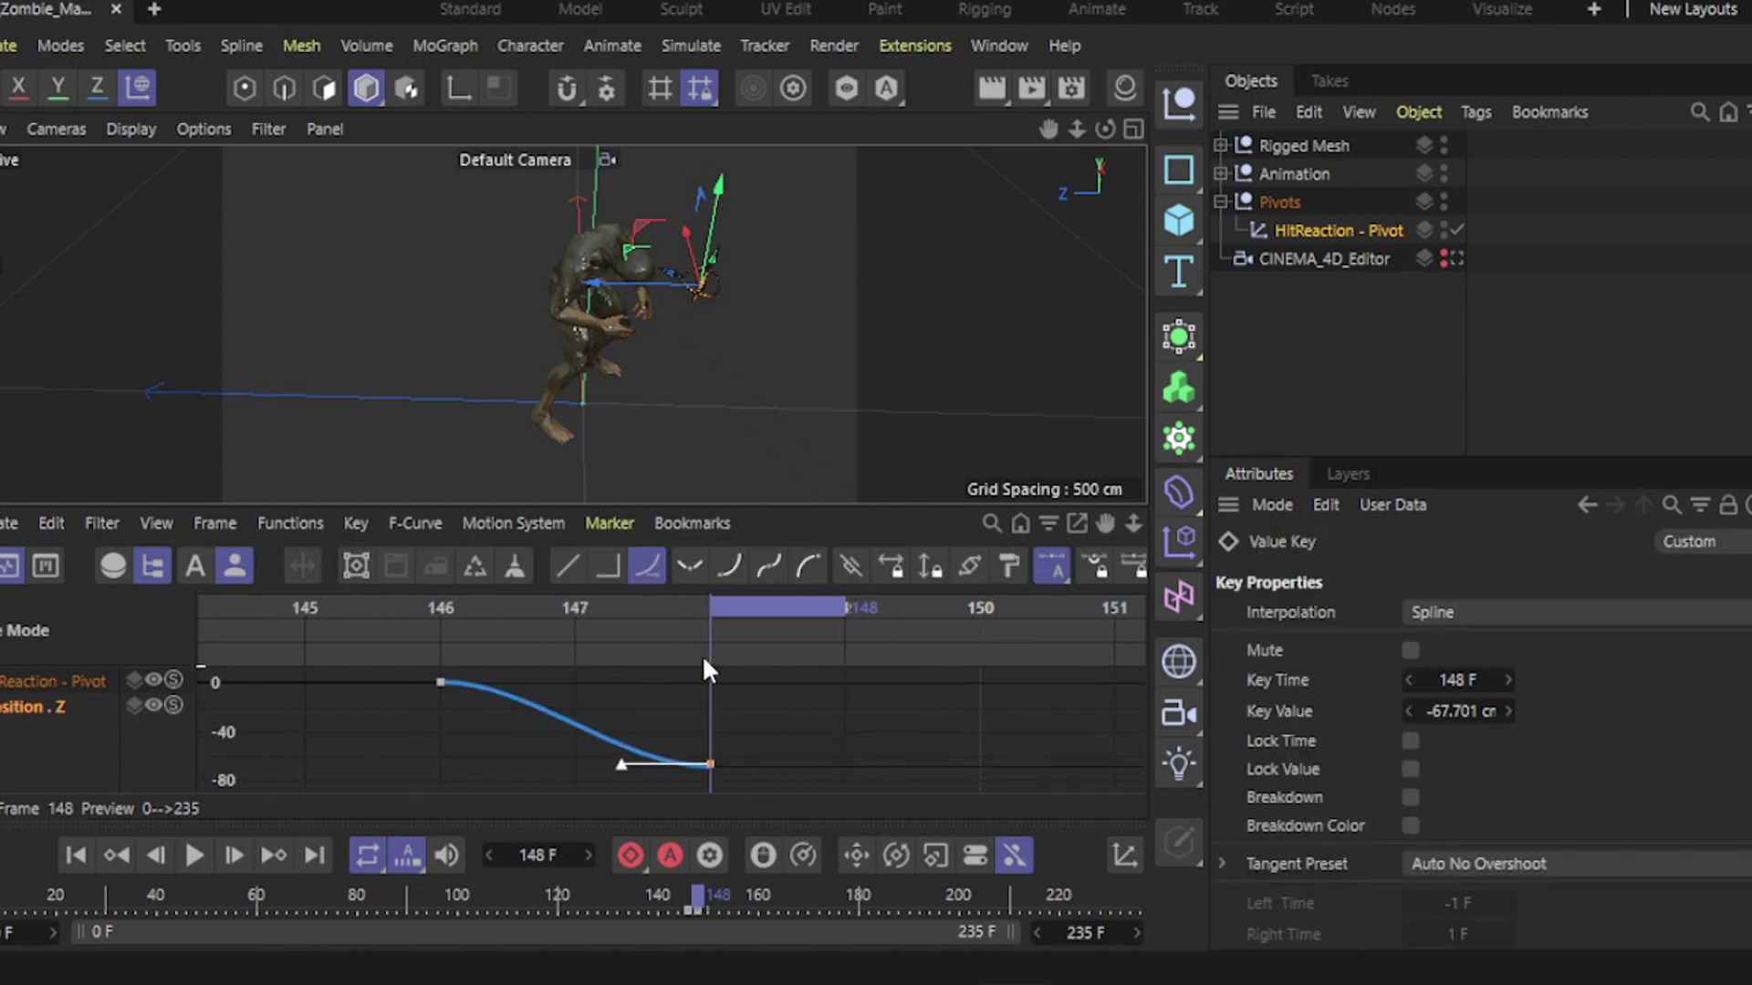
pyautogui.moveTo(704, 602); pyautogui.dragTo(300, 668)
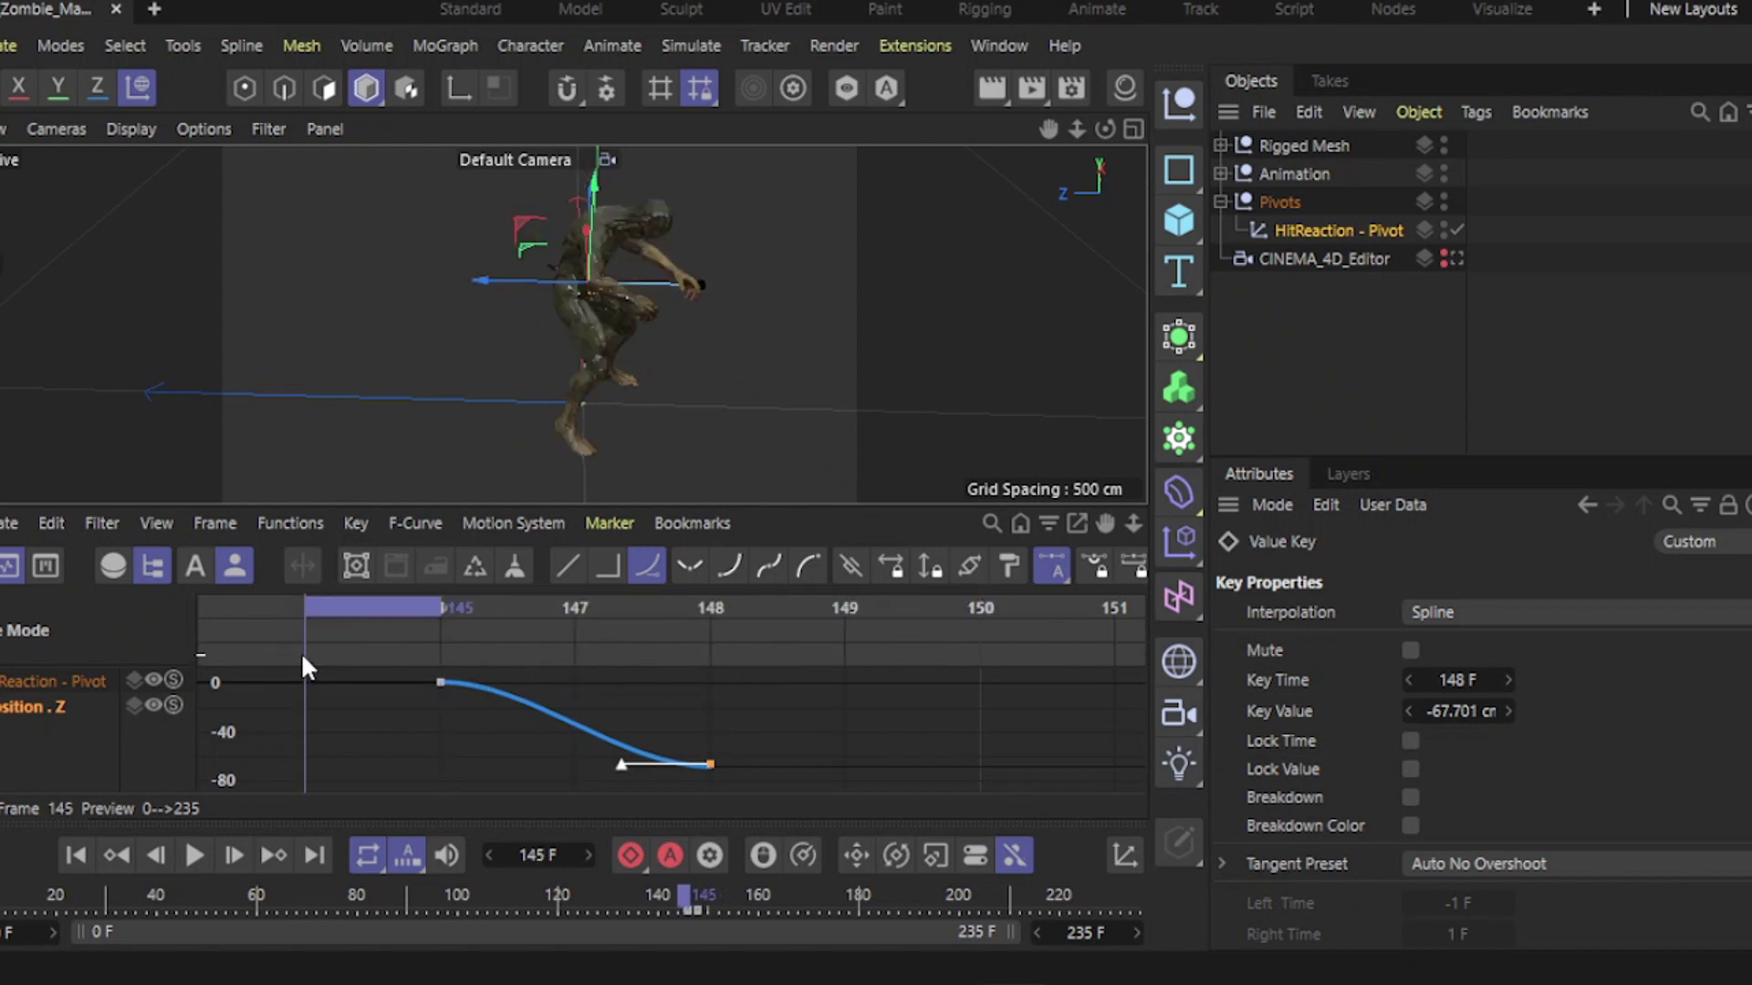
# Step: Expand the Rigged Mesh and 0-Origen hierarchy and open the mixamorig:Hips motion system in the timeline
pyautogui.click(1278, 347)
pyautogui.click(1220, 145)
pyautogui.click(1235, 174)
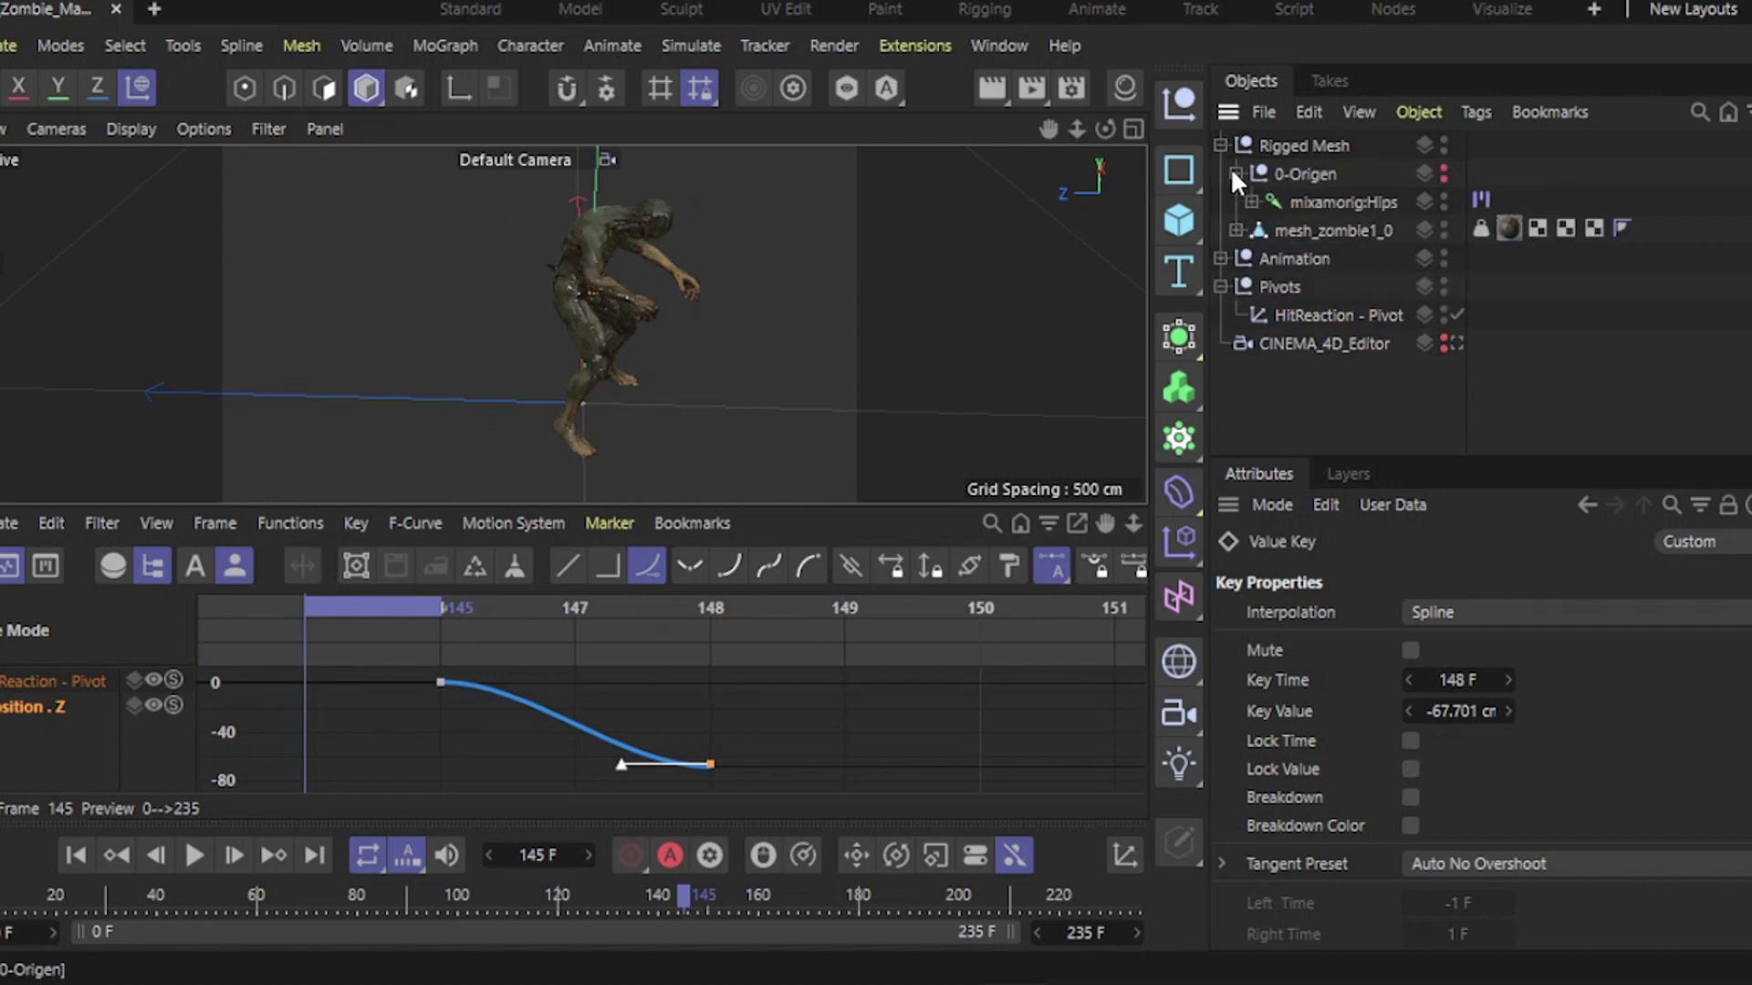
pyautogui.click(1481, 198)
pyautogui.click(1494, 735)
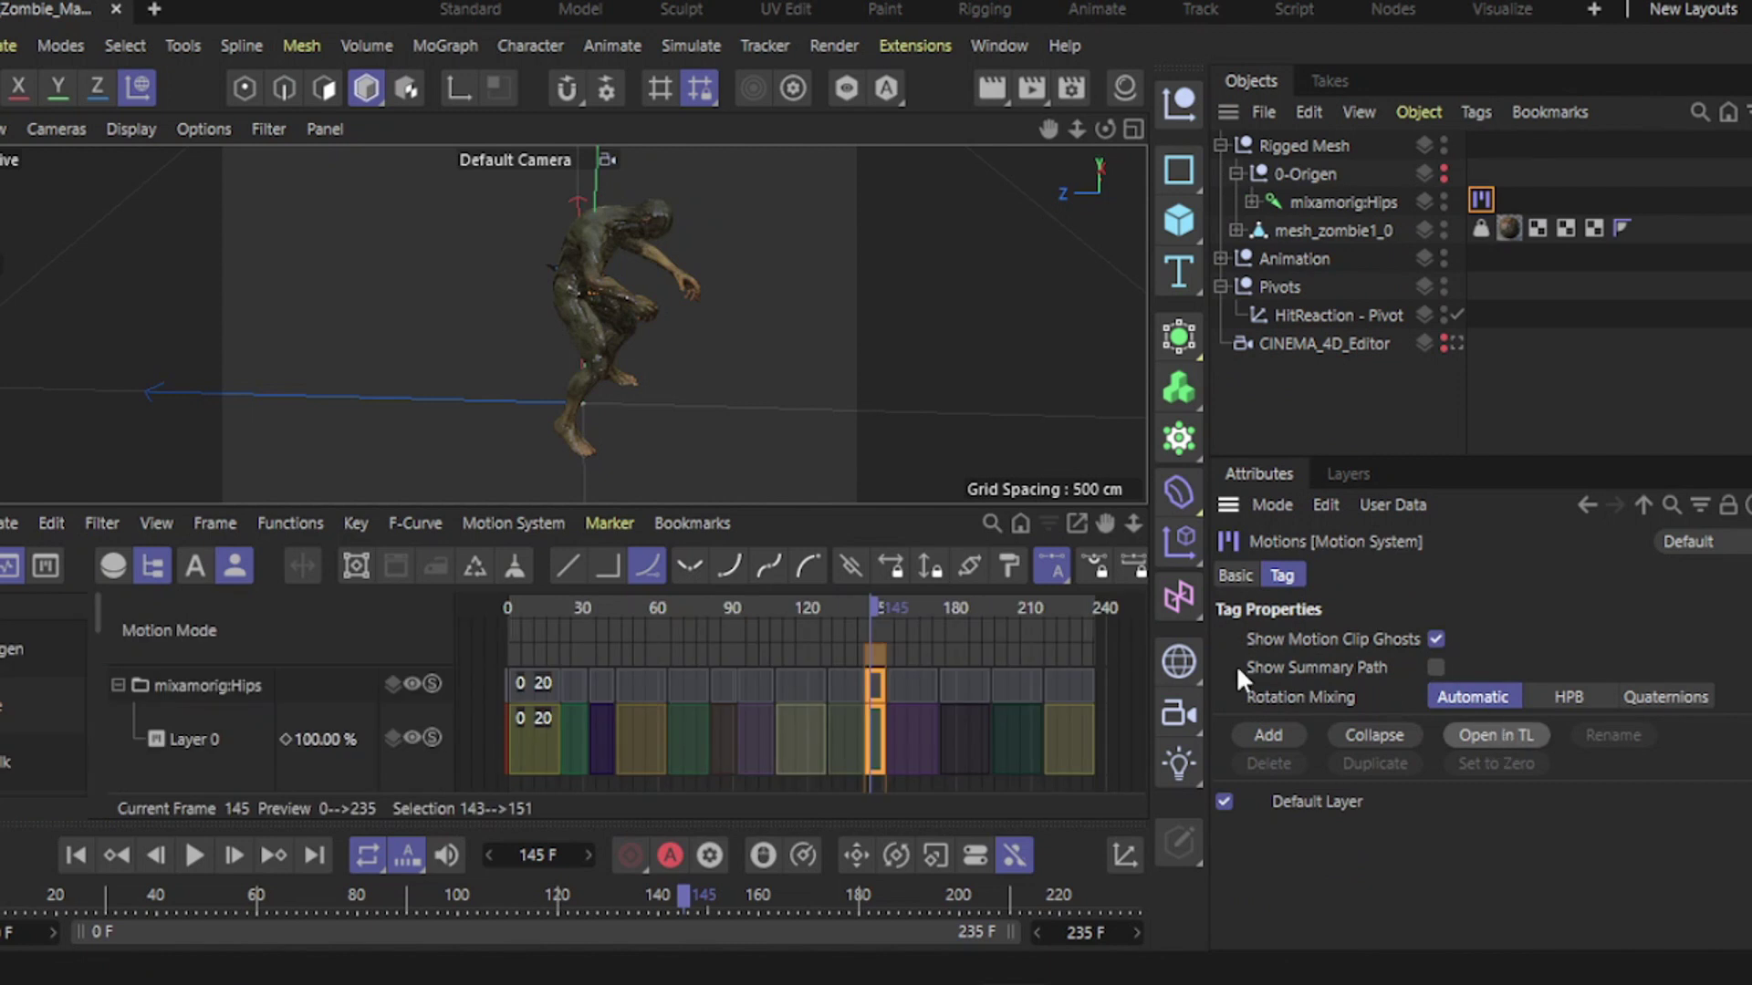
# Step: Create a pivot at frame 198 for the motion clip spanning frames 194 to 214 and keyframe its Z position
pyautogui.moveTo(871, 600); pyautogui.dragTo(961, 630)
pyautogui.moveTo(975, 623)
pyautogui.mouseDown()
pyautogui.moveTo(1016, 599)
pyautogui.moveTo(1006, 611)
pyautogui.moveTo(1037, 611)
pyautogui.moveTo(1009, 599)
pyautogui.moveTo(1082, 613)
pyautogui.moveTo(1009, 620)
pyautogui.mouseUp()
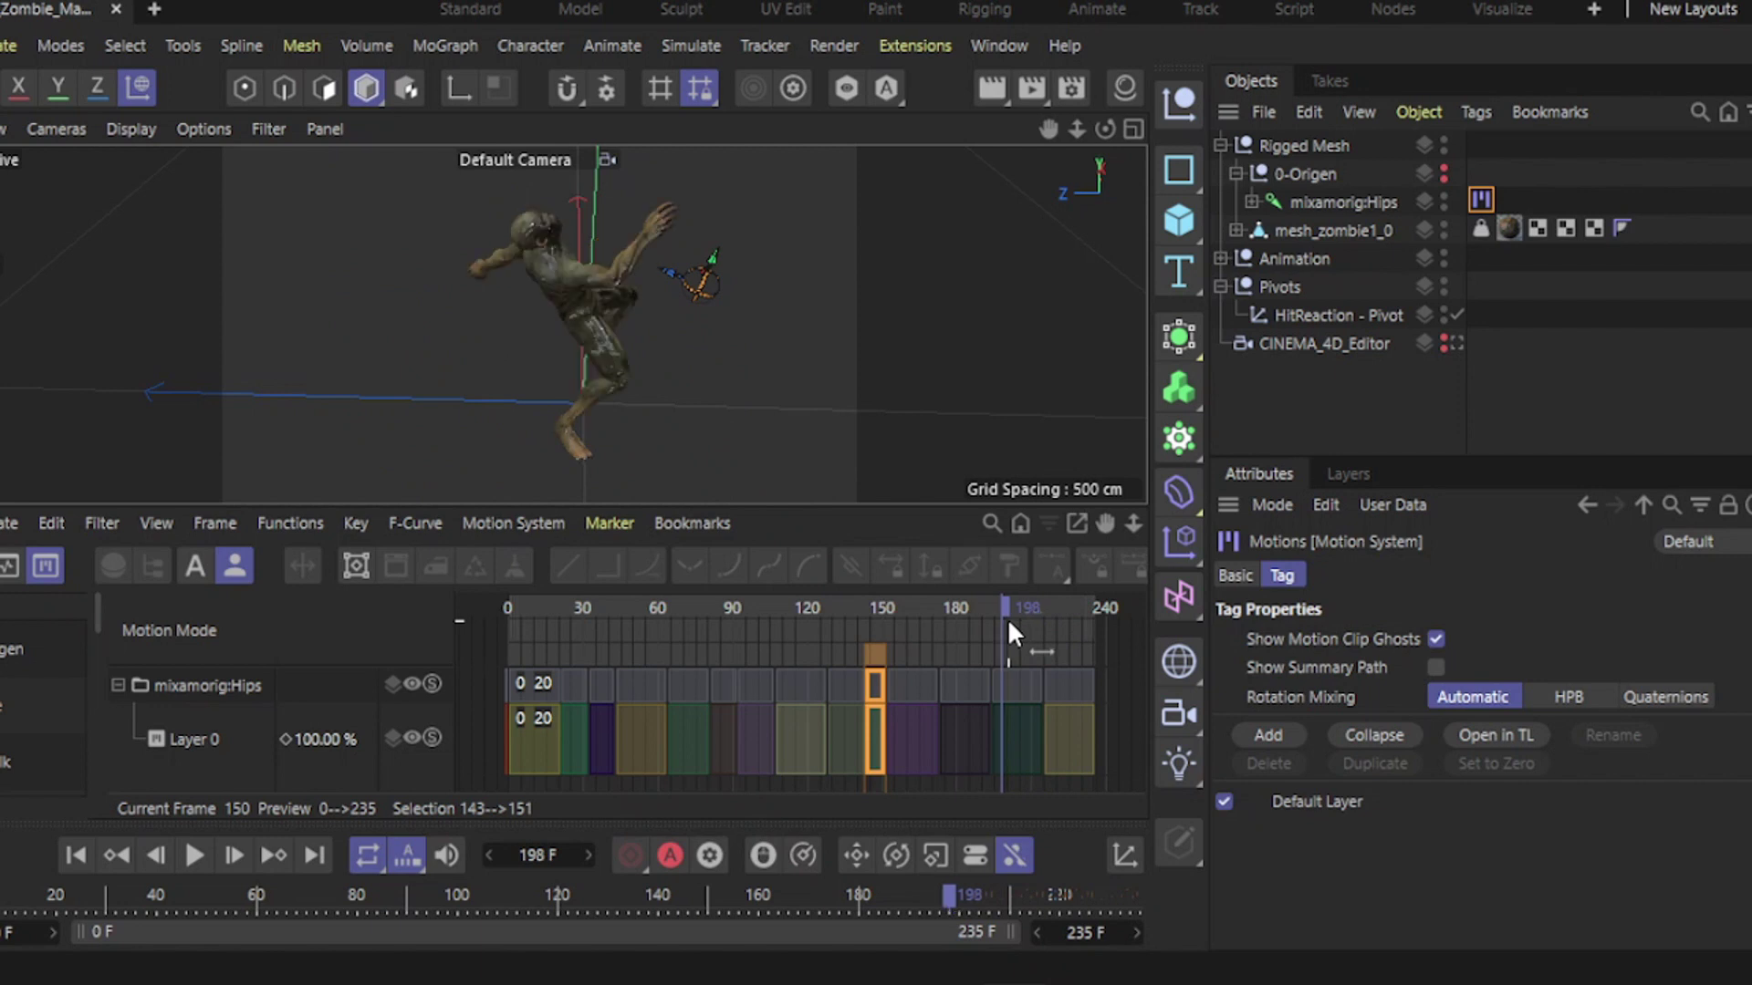
pyautogui.click(1016, 724)
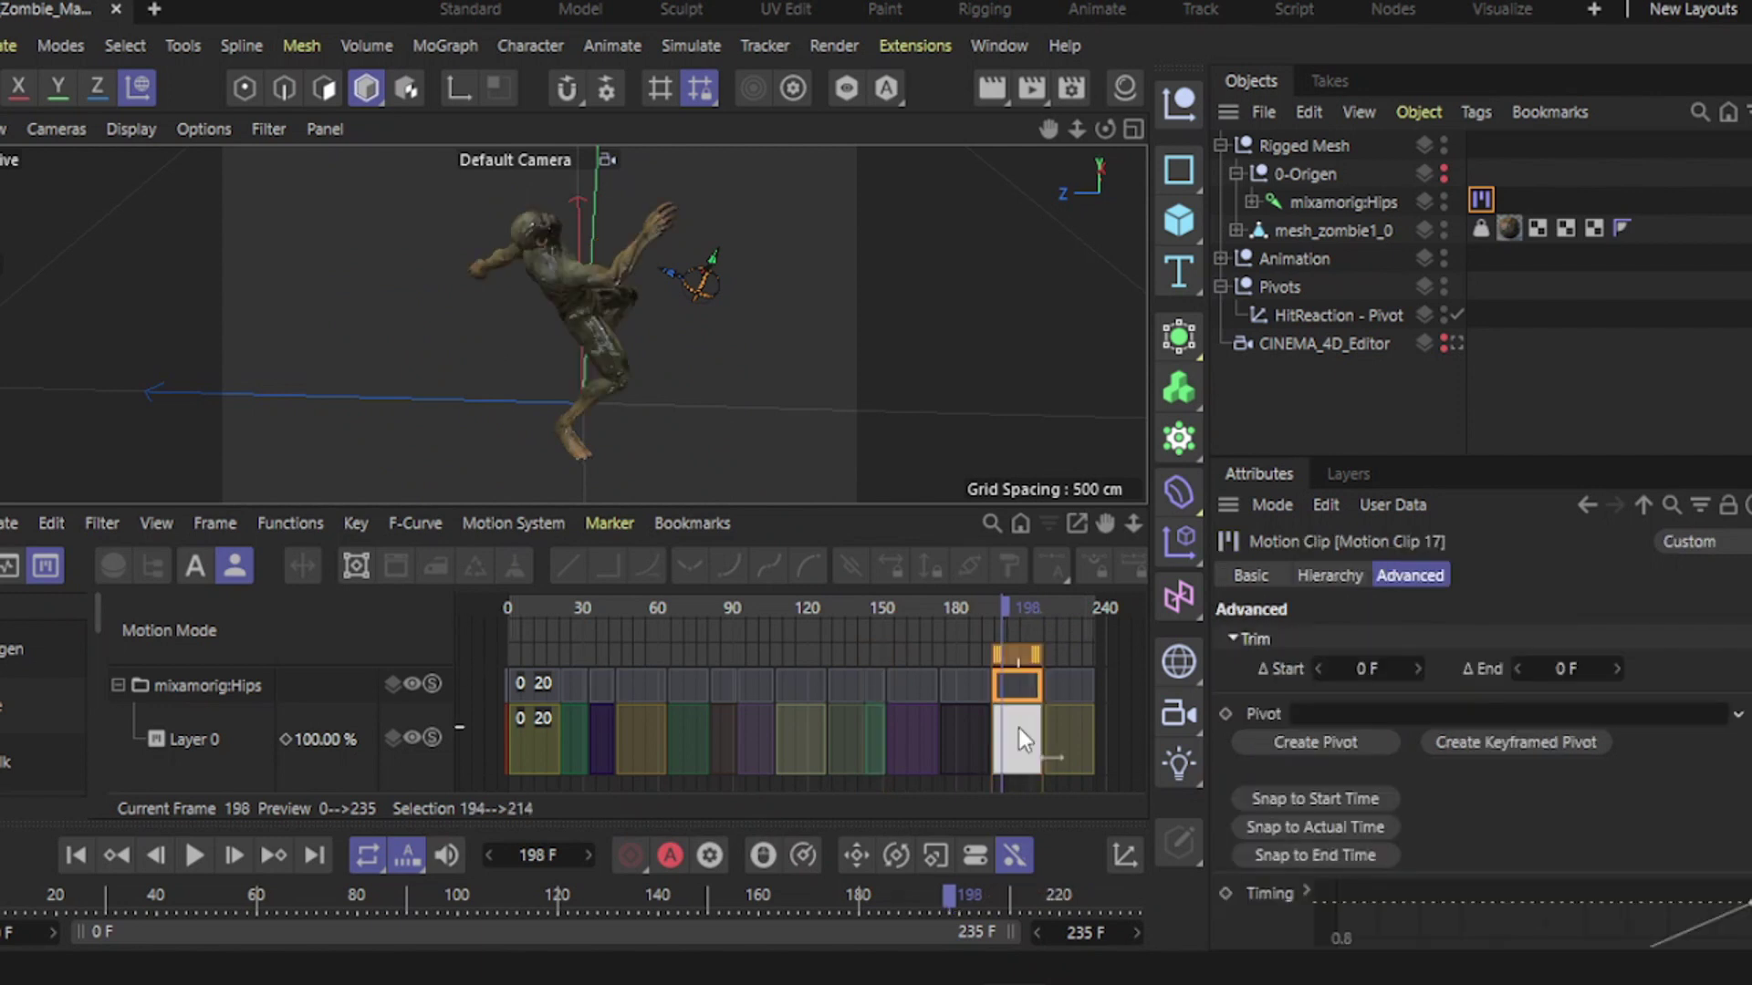
pyautogui.click(1274, 739)
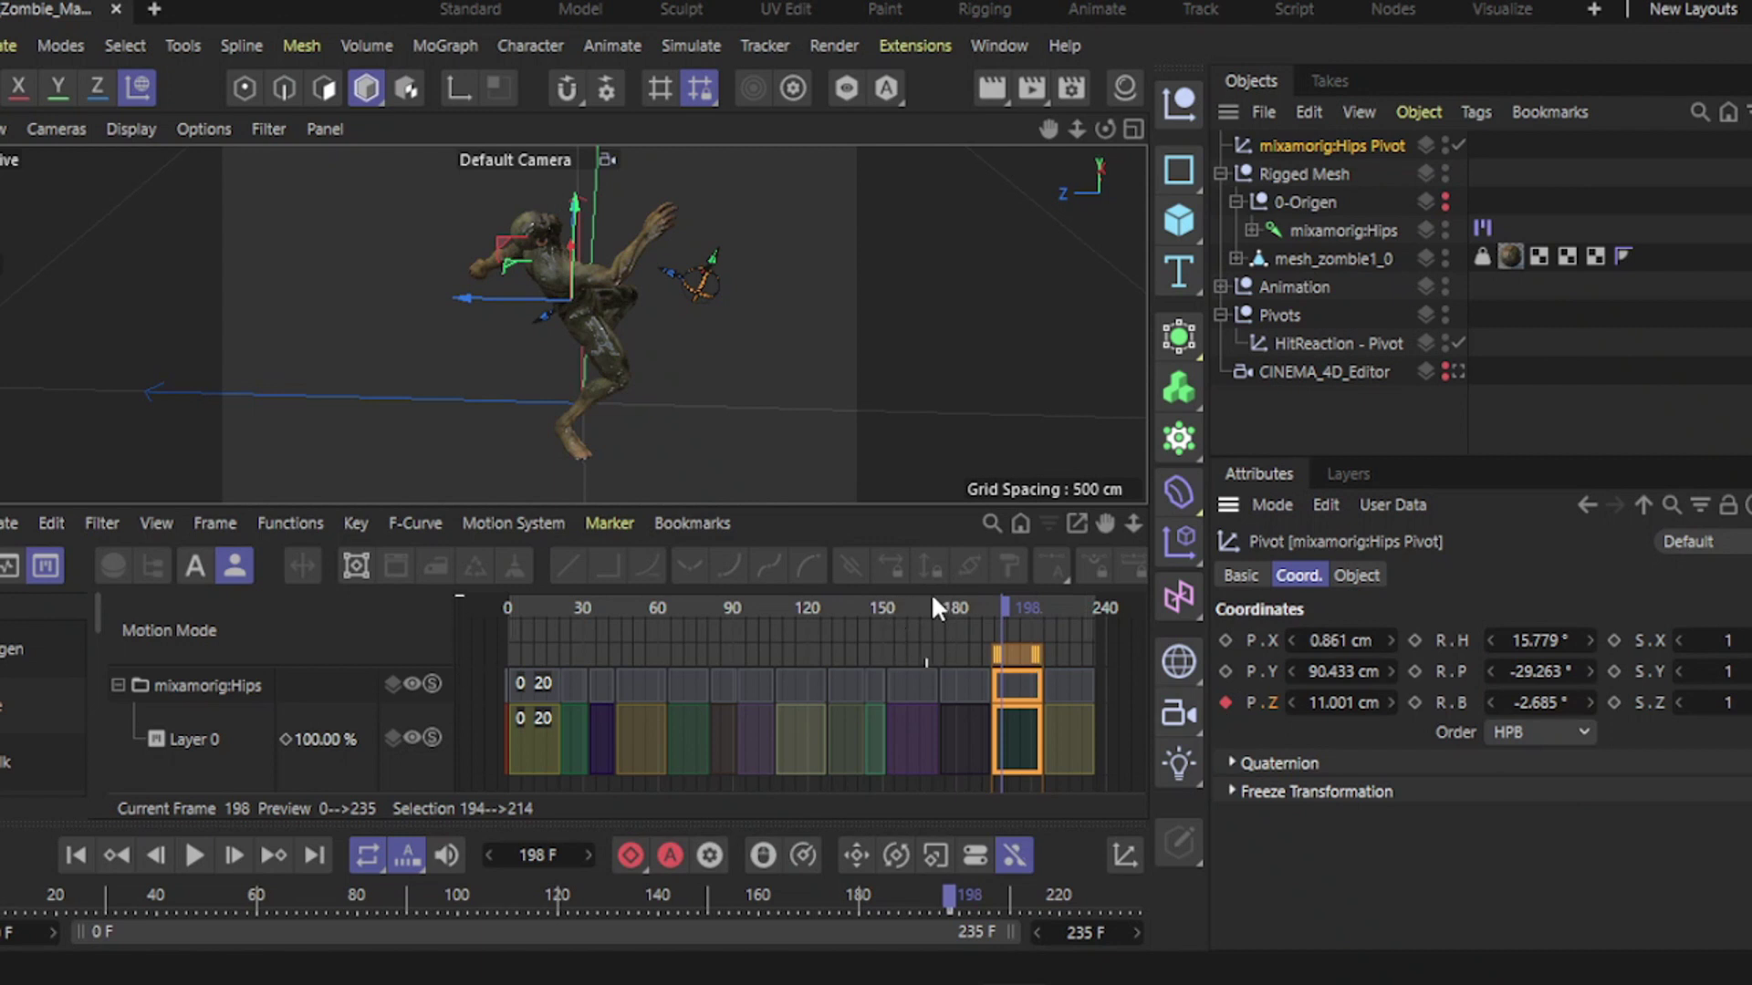
# Step: At frame 204, set the new pivot's Z position to about -61 cm and keyframe it
pyautogui.moveTo(1000, 603); pyautogui.dragTo(1020, 608)
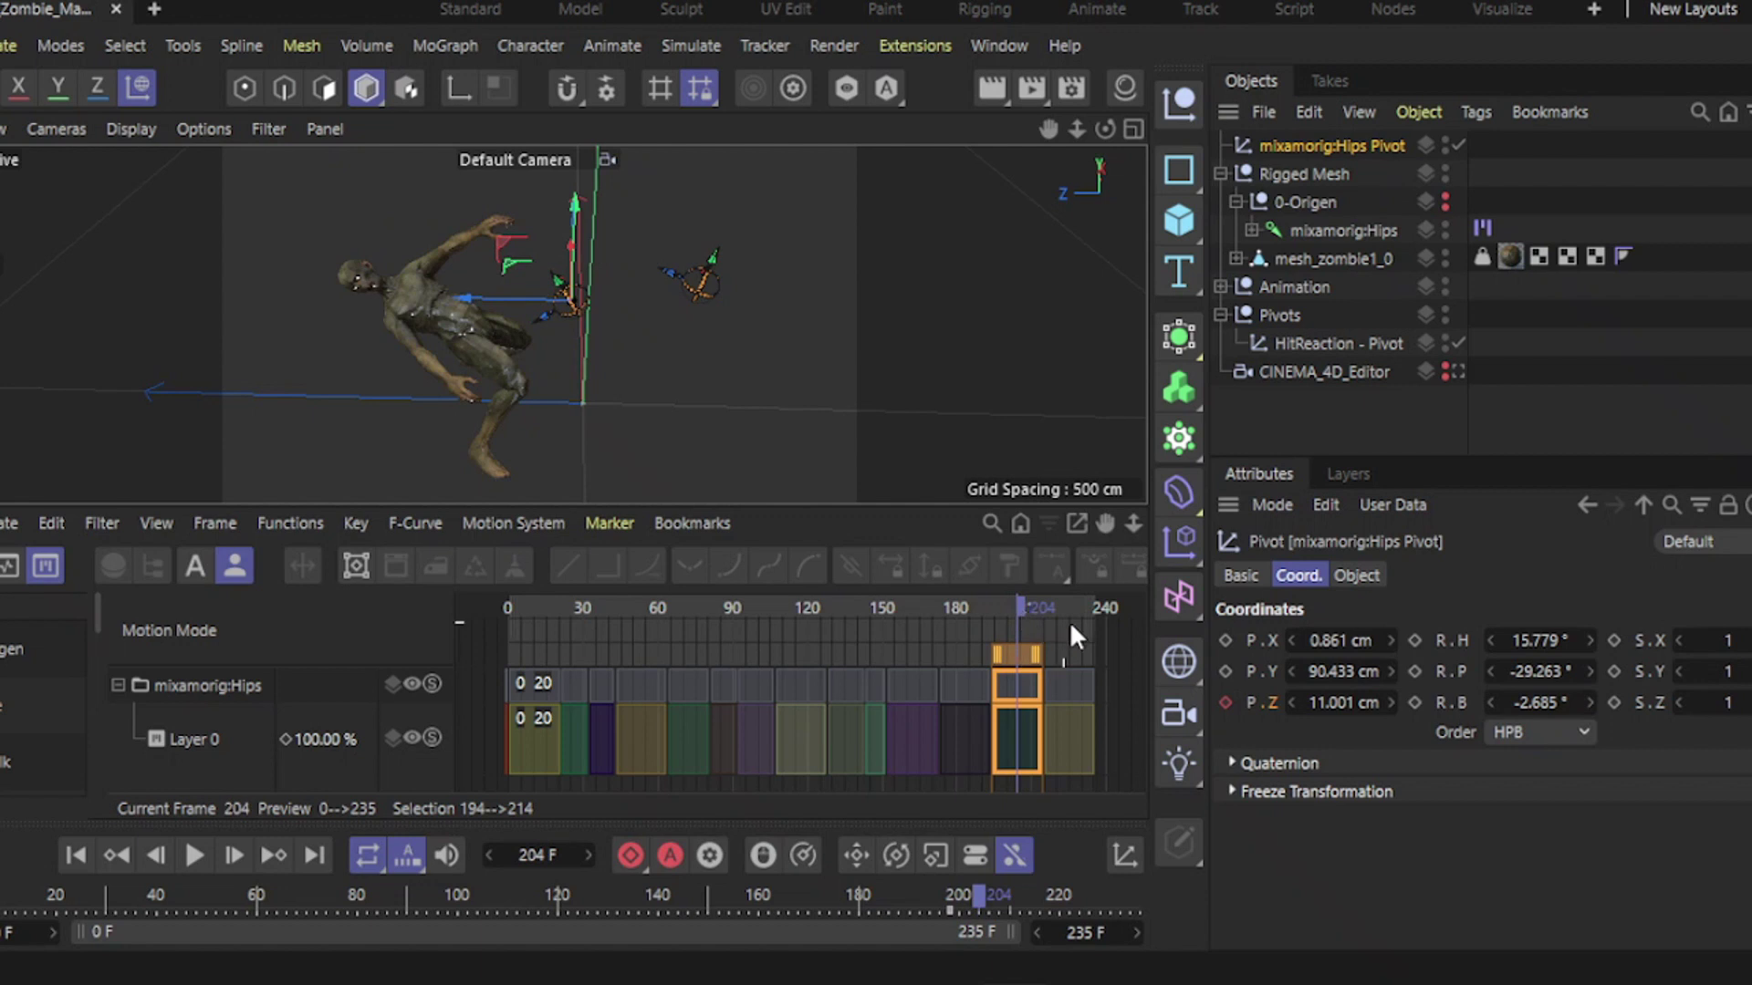
pyautogui.click(1320, 702)
pyautogui.moveTo(1320, 702); pyautogui.dragTo(1226, 698)
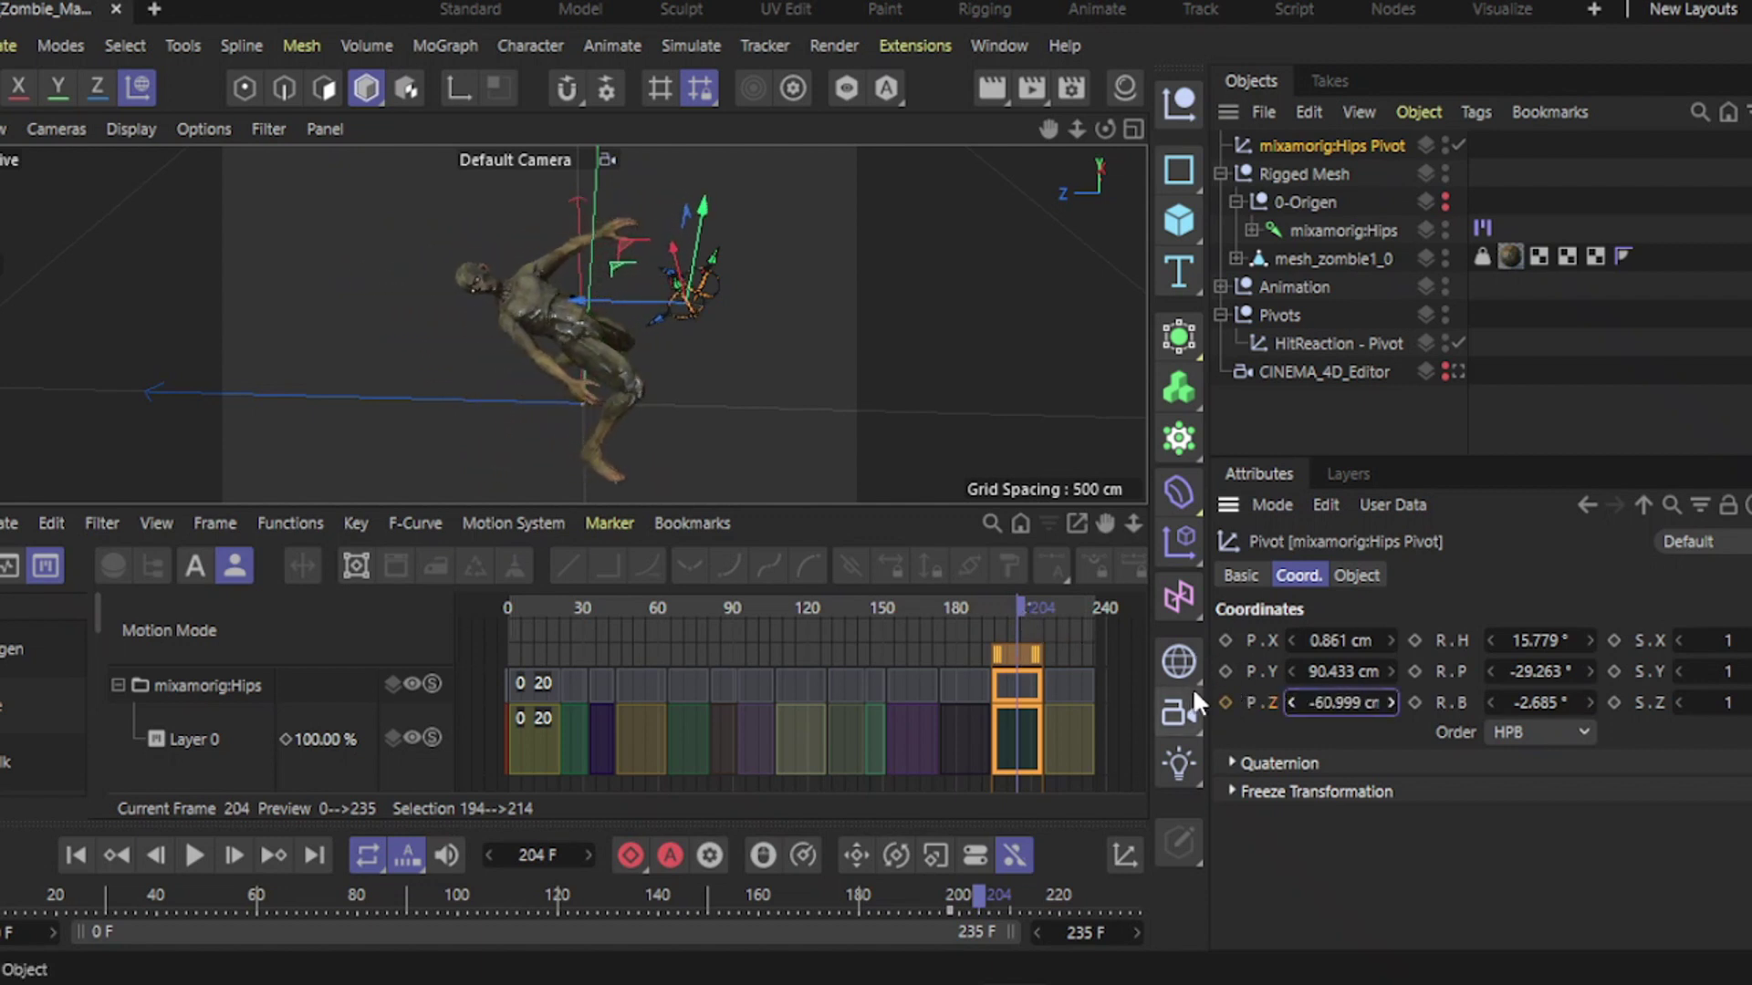
pyautogui.moveTo(1017, 603); pyautogui.dragTo(1014, 621)
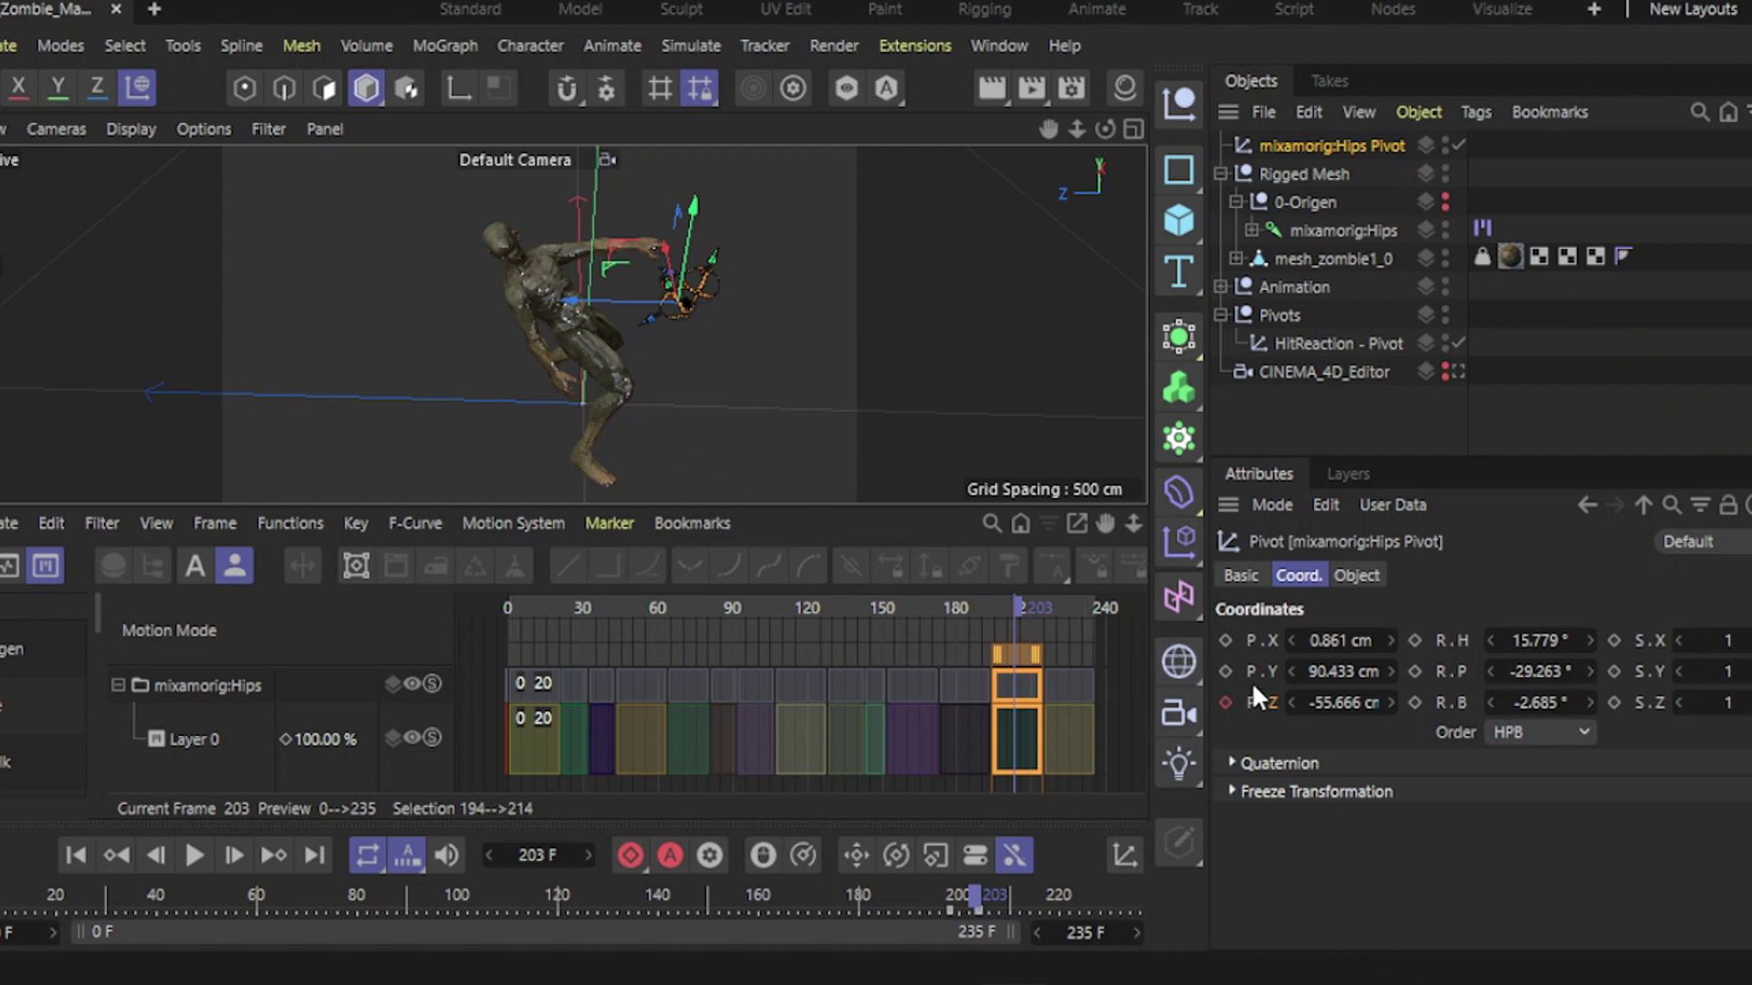
# Step: Show the F-curve of this pivot's Z position and move its last key to frame 202
pyautogui.press('Tab')
pyautogui.rightClick(1272, 693)
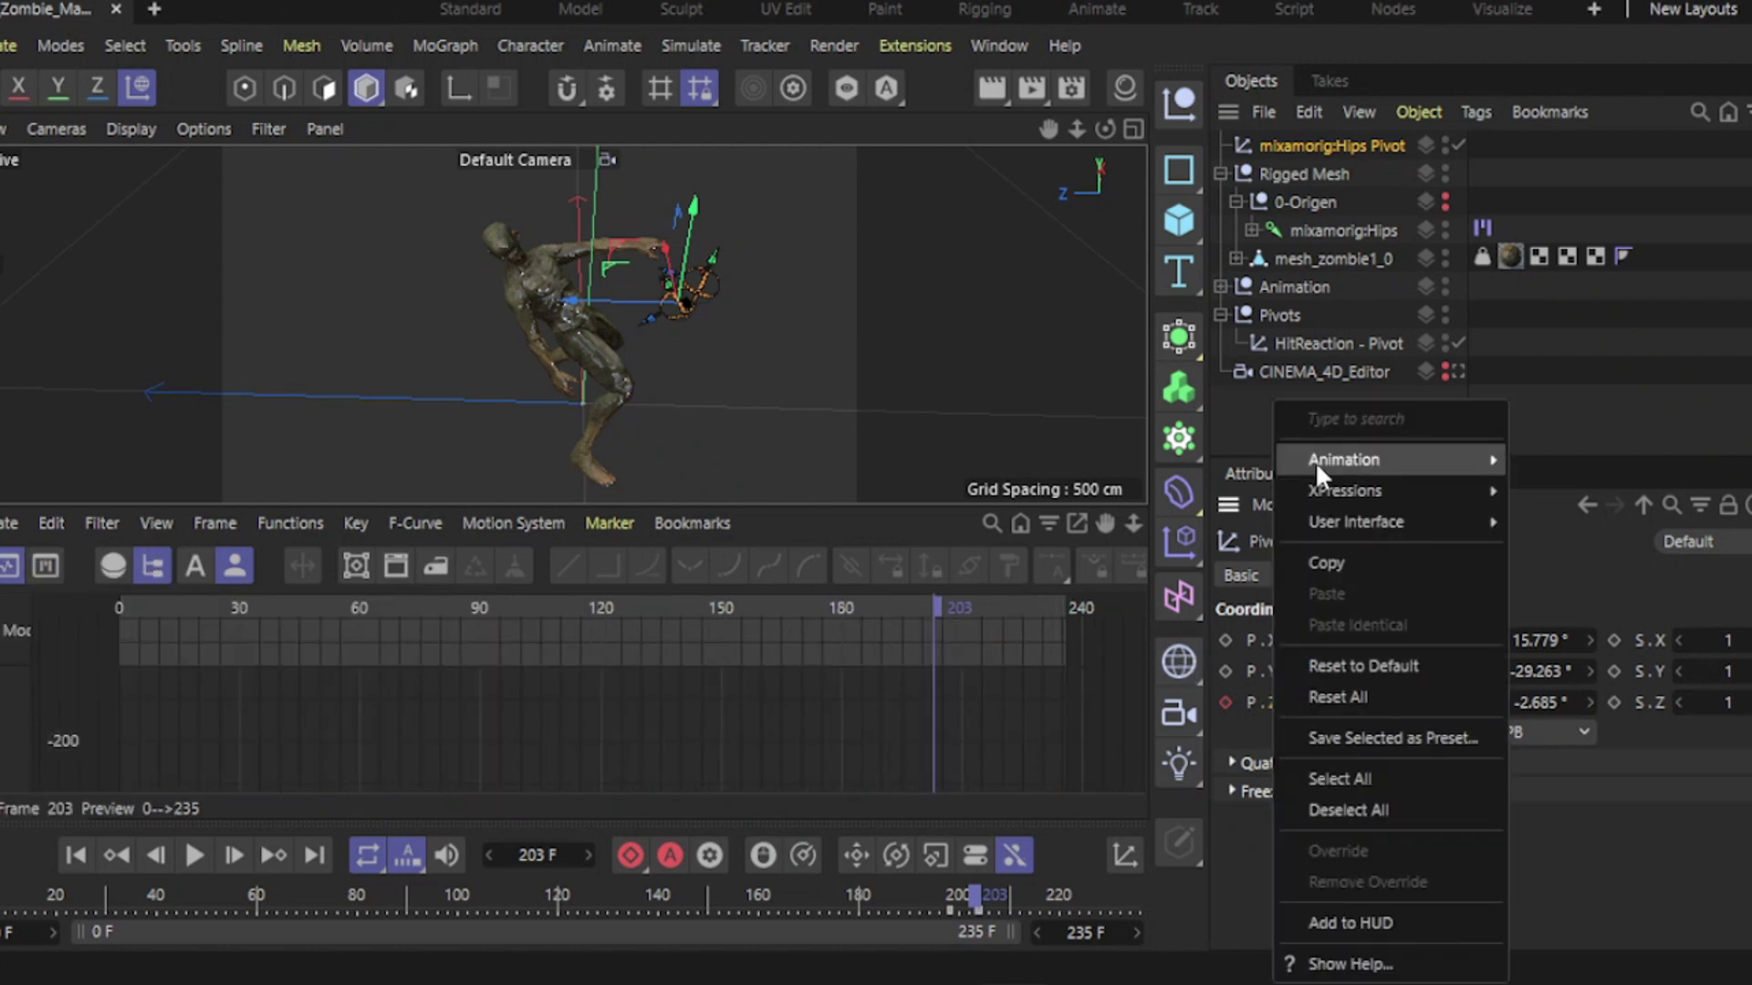
pyautogui.moveTo(1492, 464)
pyautogui.click(1531, 794)
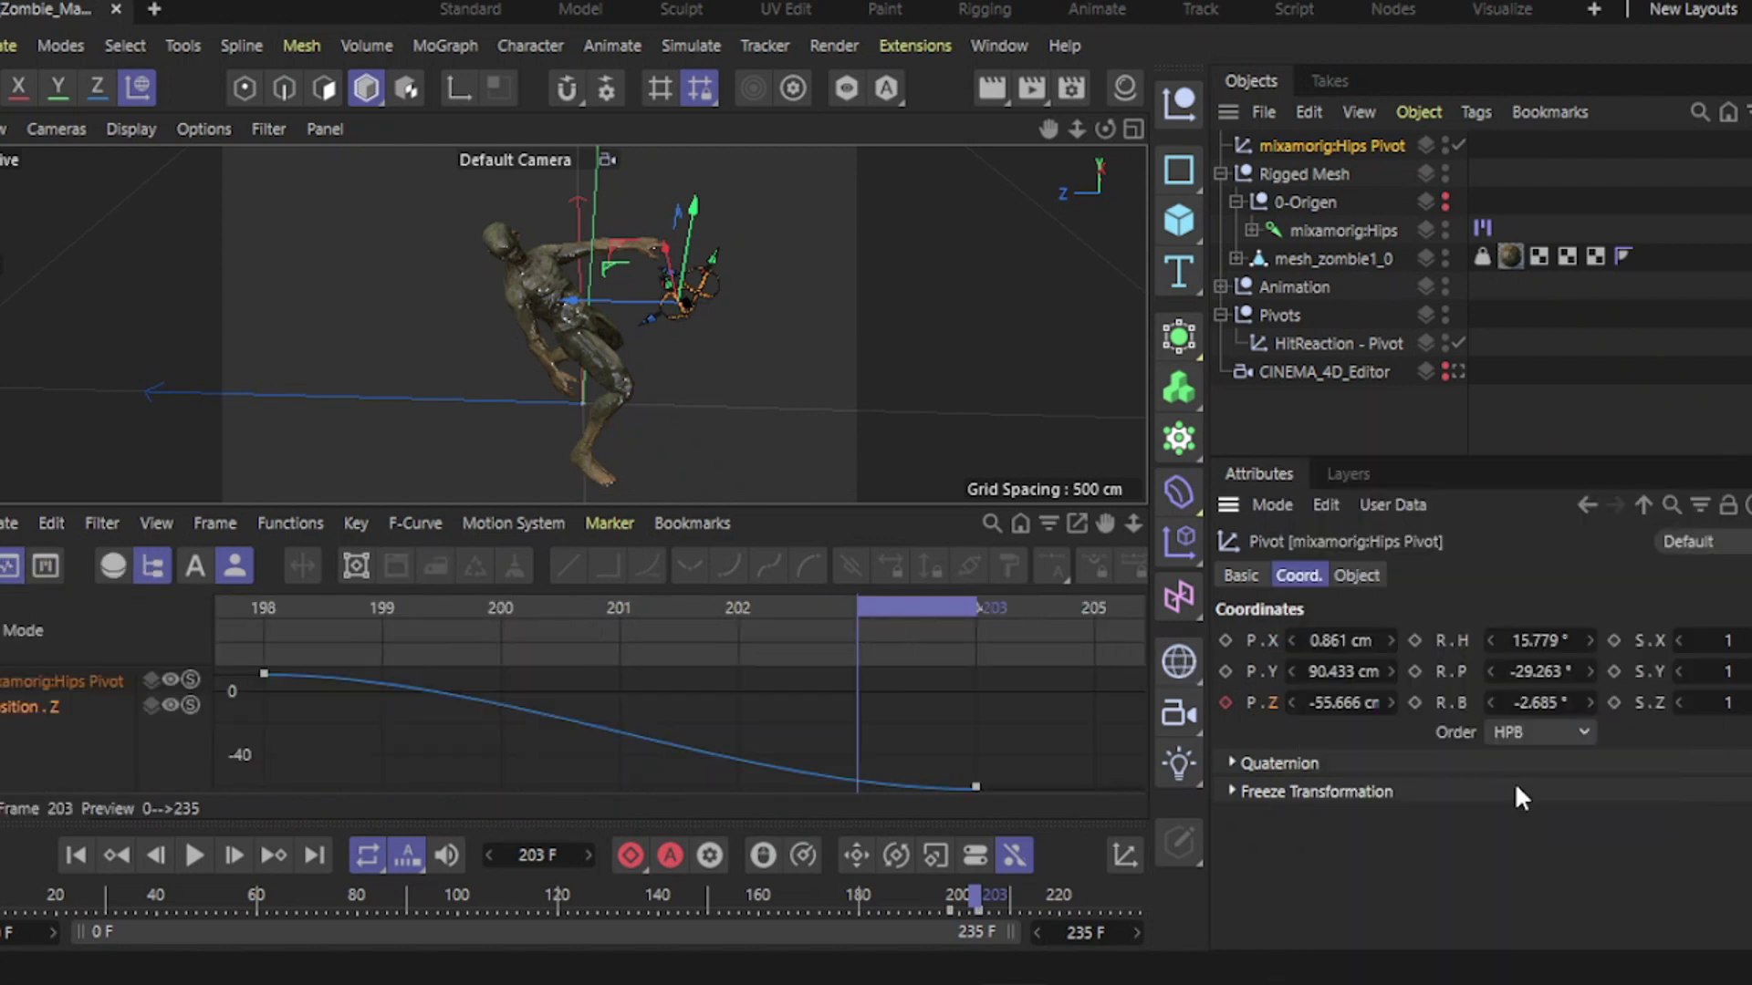
pyautogui.moveTo(1133, 518); pyautogui.dragTo(1080, 593)
pyautogui.moveTo(817, 754); pyautogui.dragTo(751, 753)
pyautogui.moveTo(755, 615); pyautogui.dragTo(709, 632)
pyautogui.moveTo(765, 754); pyautogui.dragTo(702, 754)
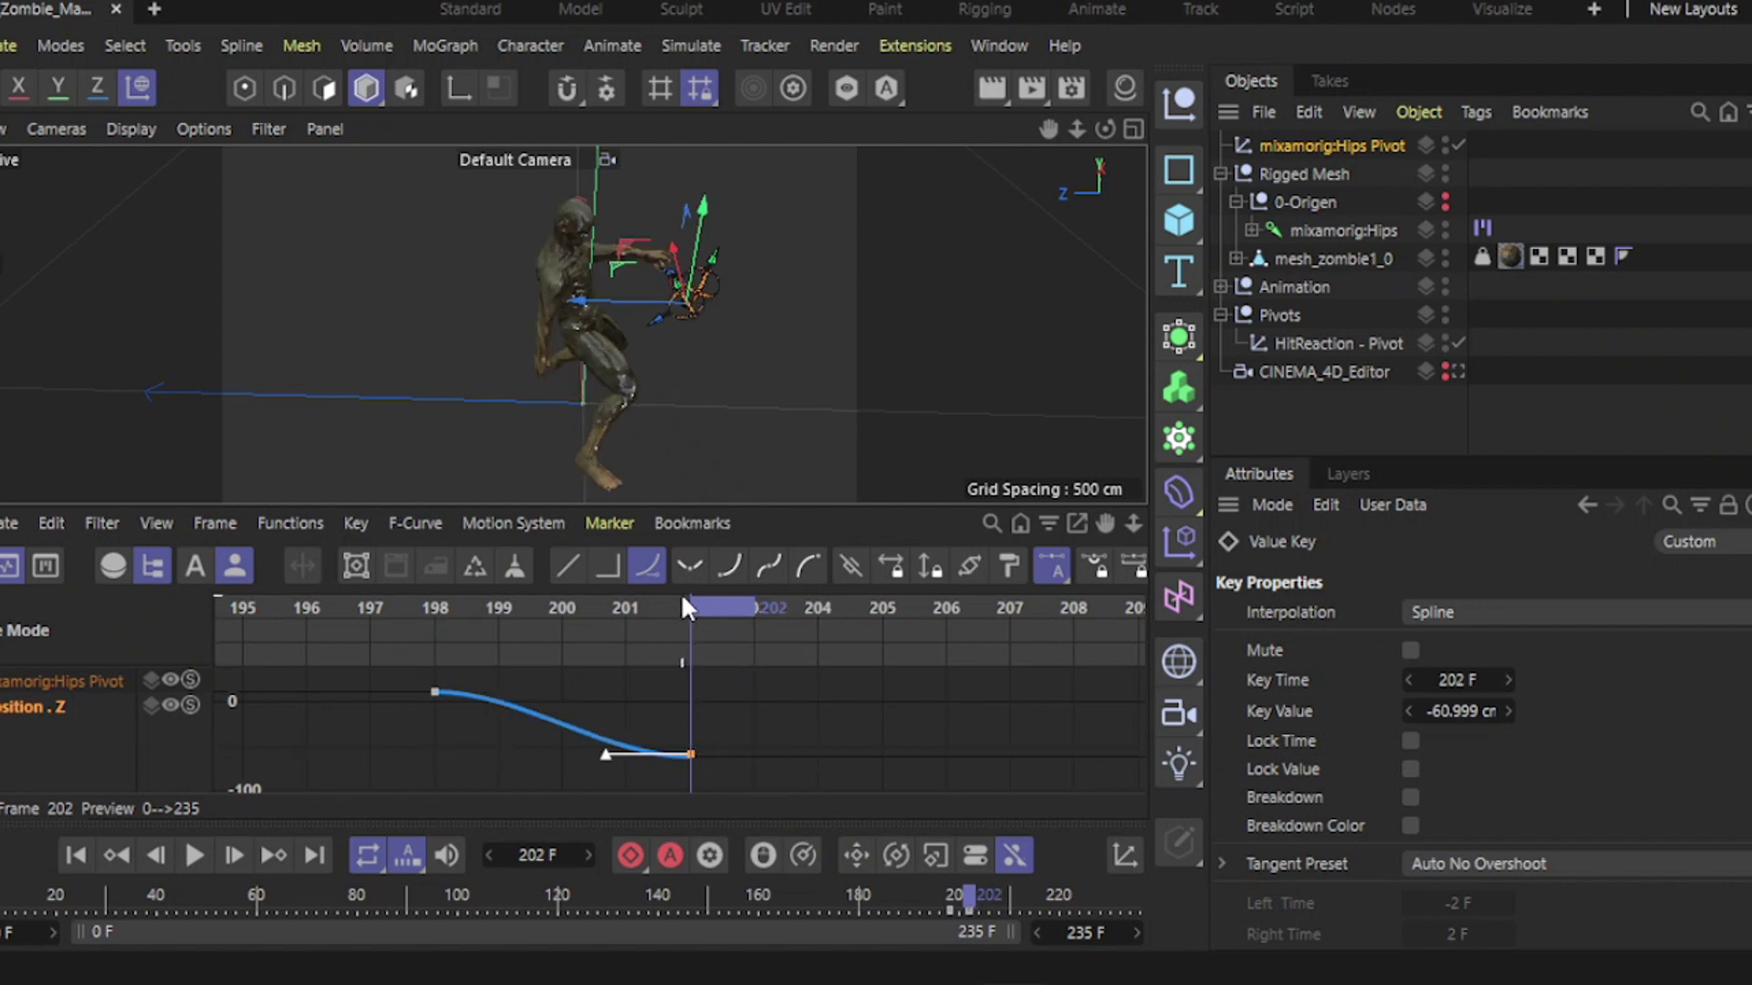
pyautogui.moveTo(680, 606); pyautogui.dragTo(760, 653)
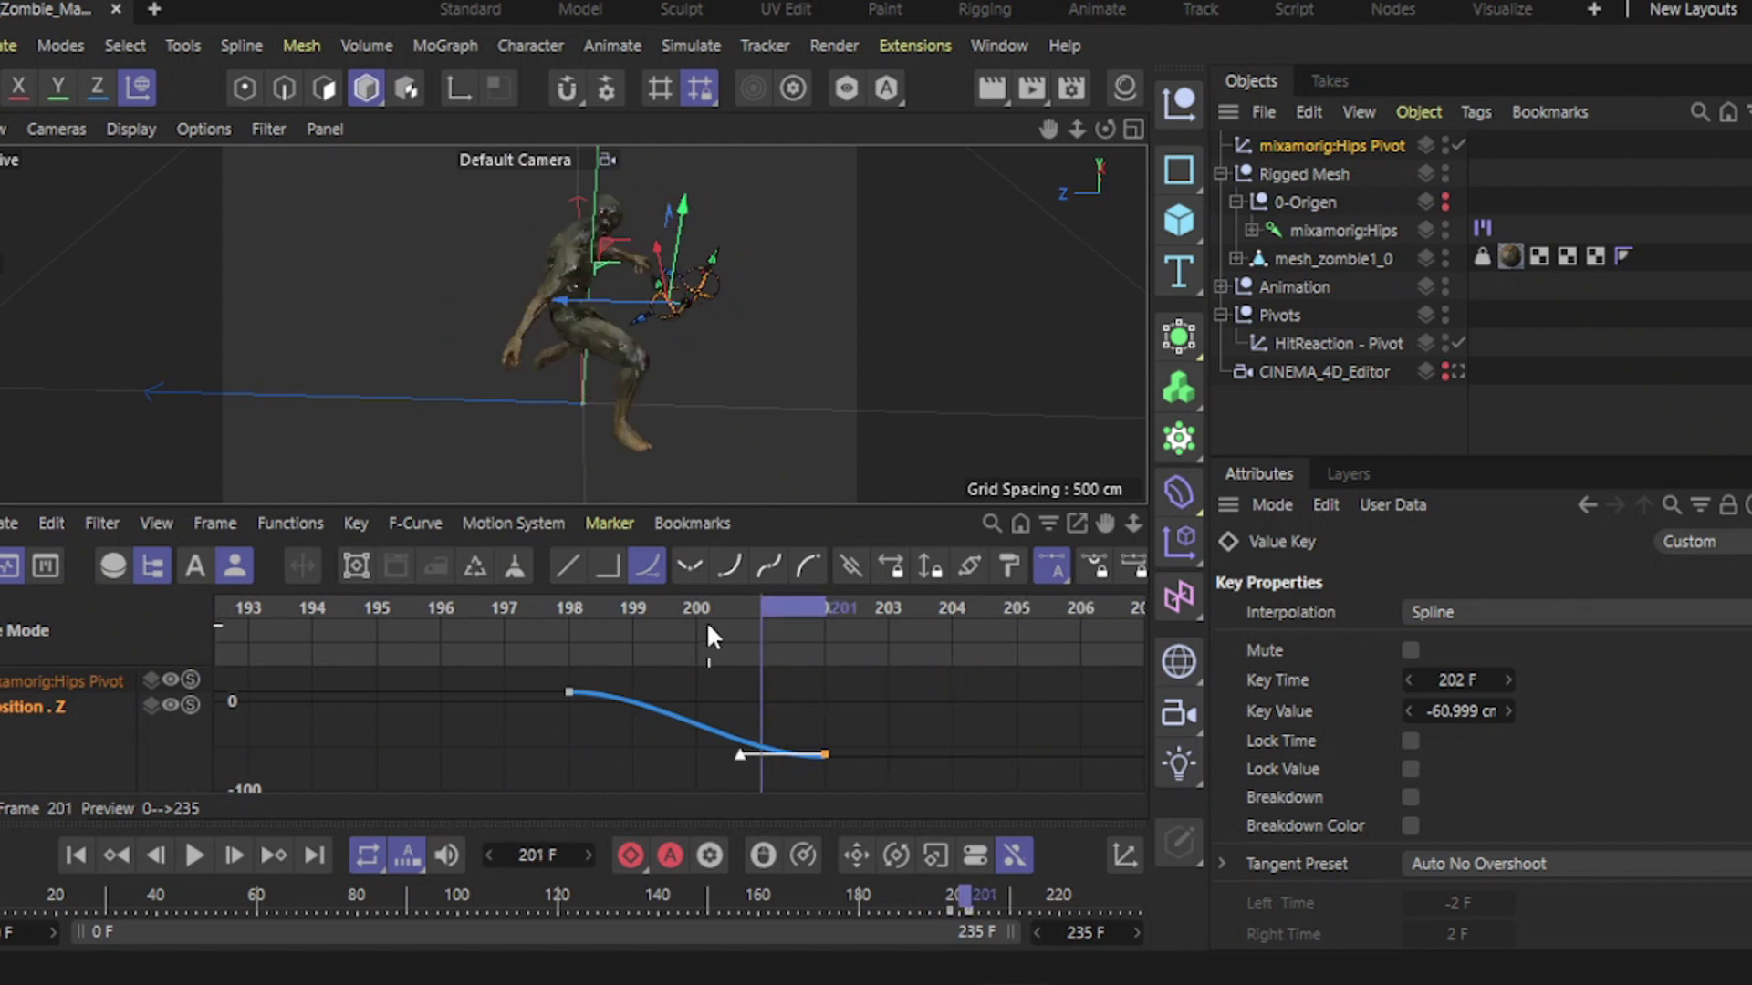
# Step: Reopen the motion system in the timeline and create a pivot for the last clip, spanning frames 215 to 235
pyautogui.click(1483, 224)
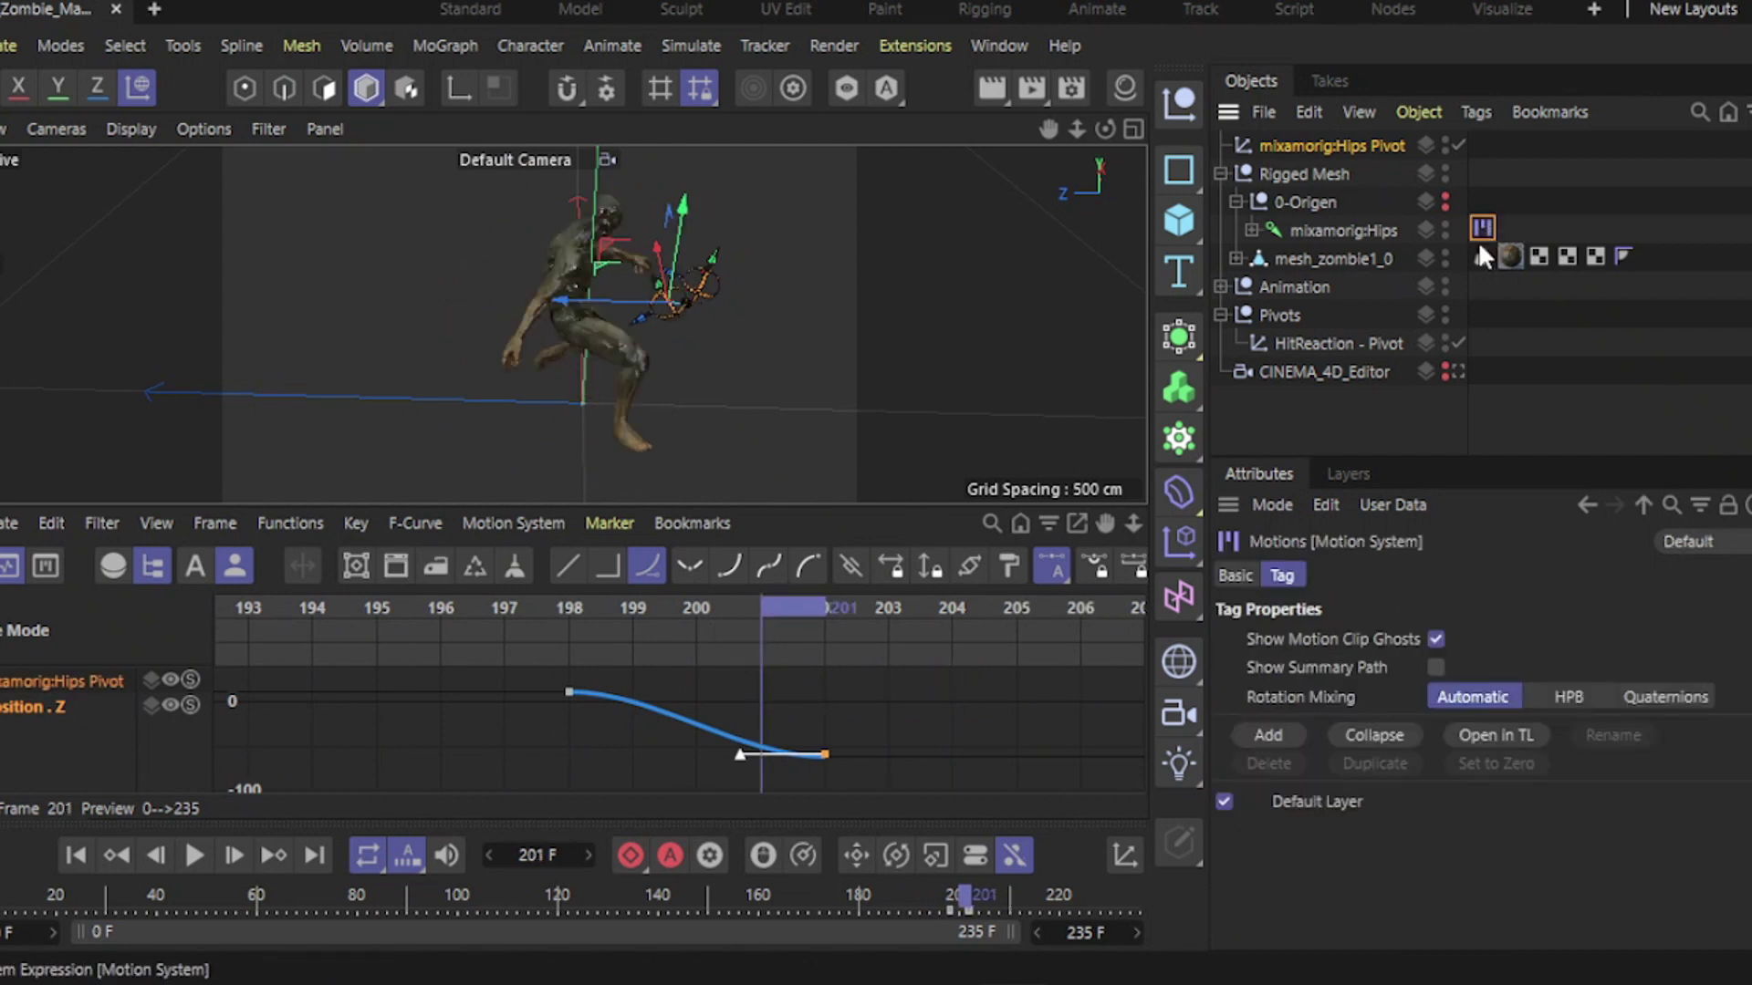
pyautogui.click(1528, 728)
pyautogui.moveTo(1005, 599); pyautogui.dragTo(1048, 631)
pyautogui.click(1056, 736)
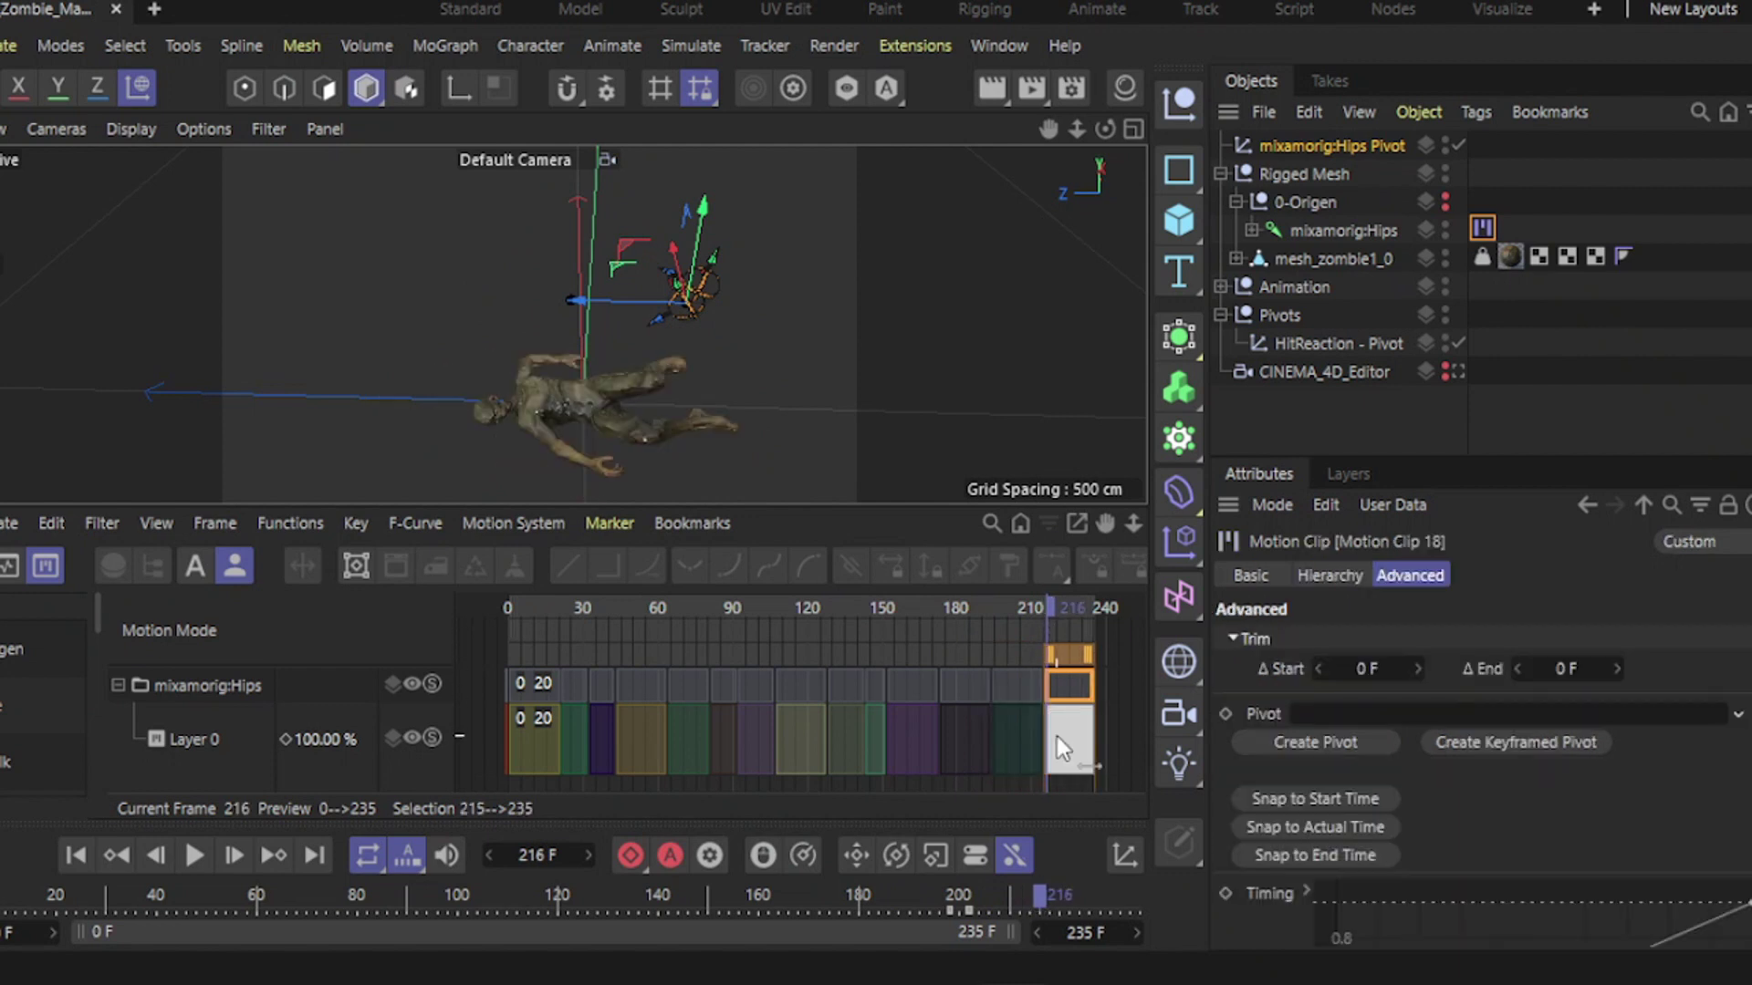
pyautogui.click(1314, 742)
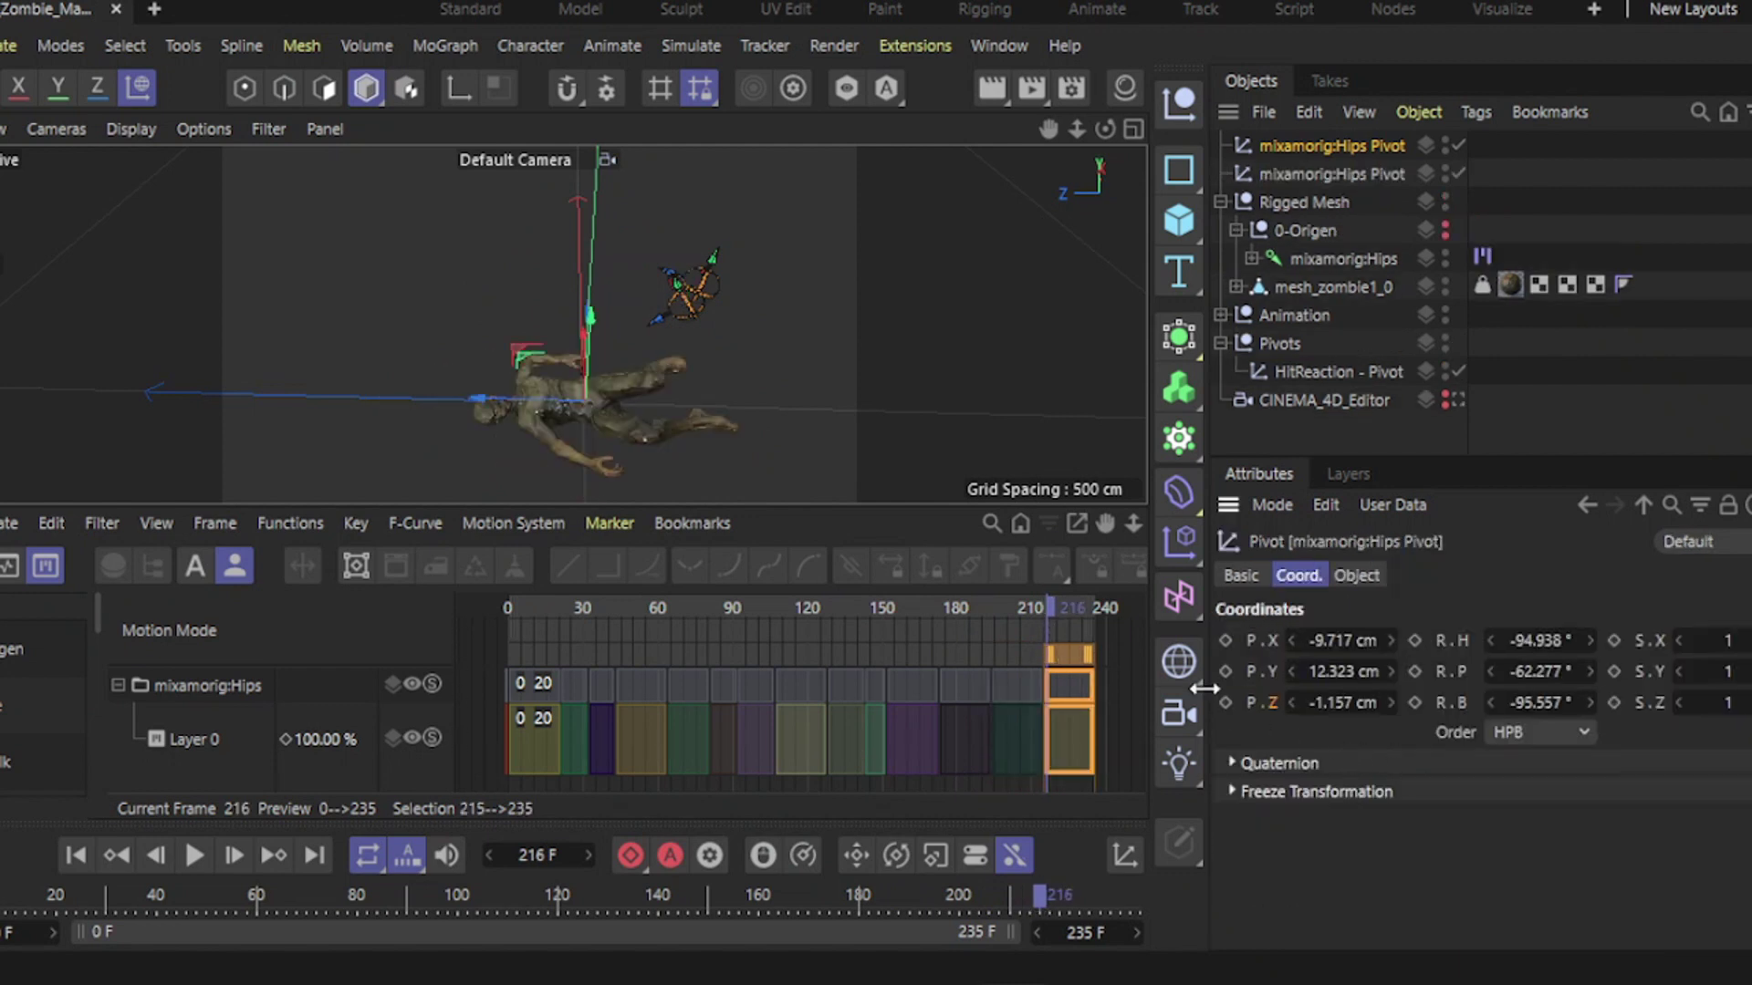
# Step: Keyframe the last clip's pivot Z position at frame 215 and shift the pivot along the Z axis
pyautogui.click(1048, 615)
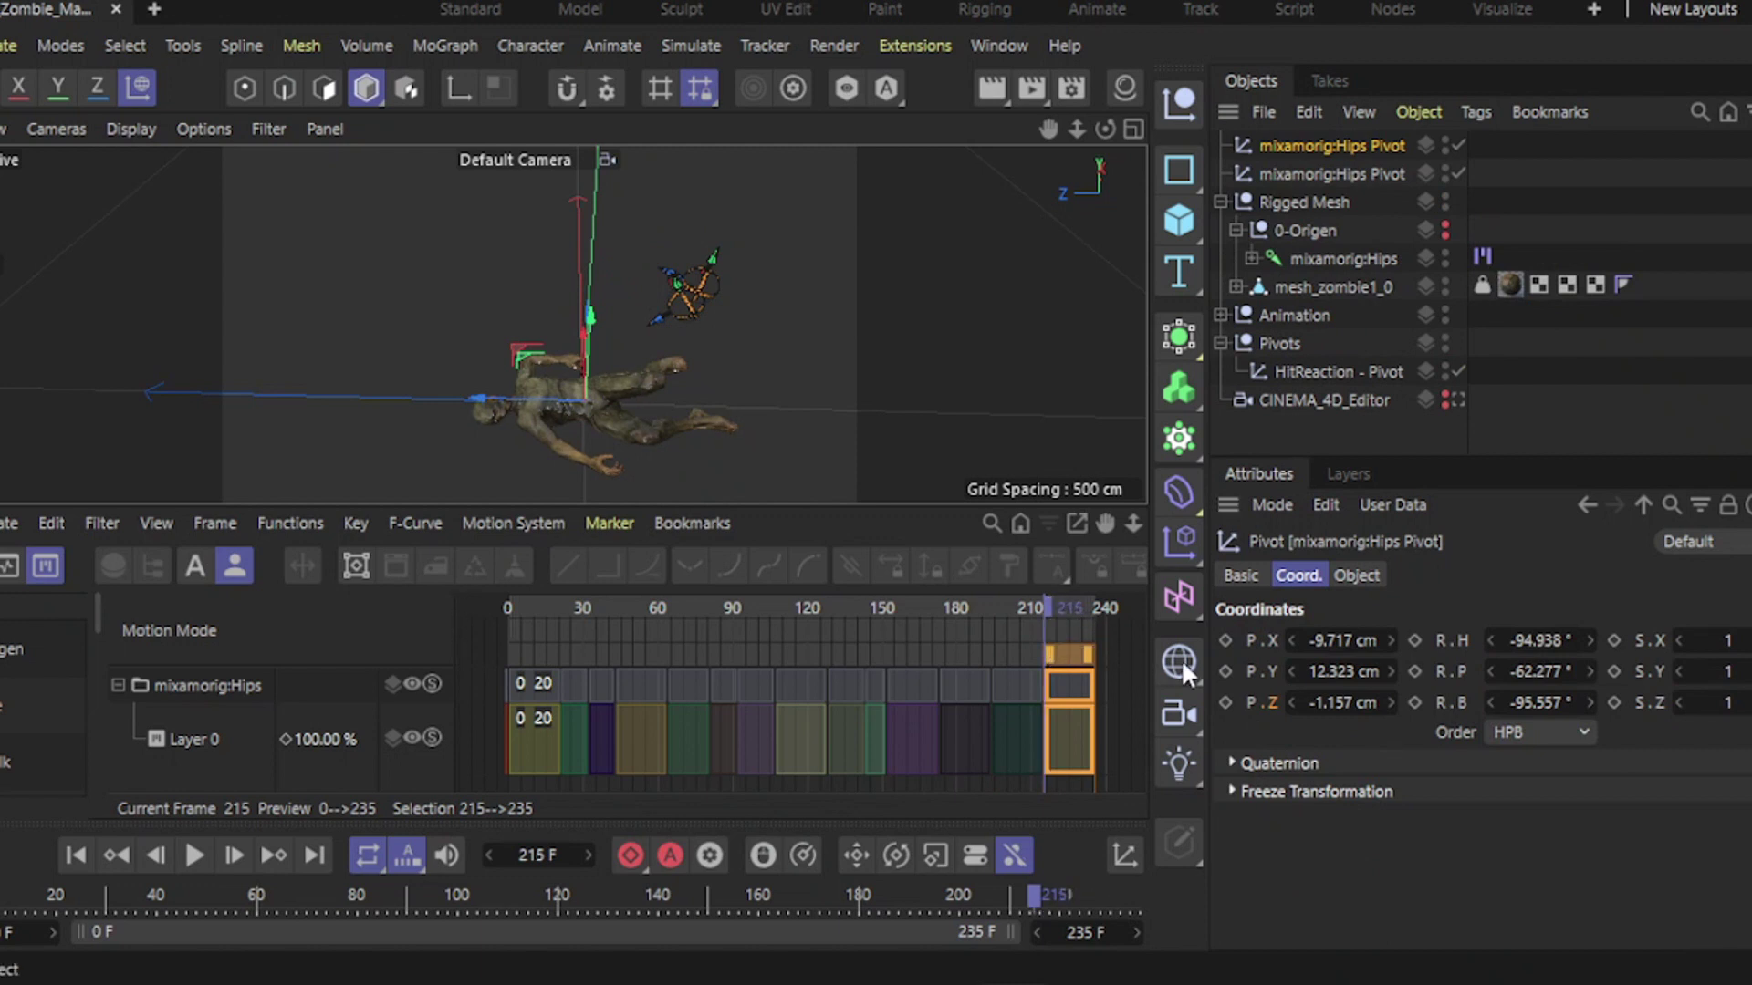
pyautogui.click(1224, 702)
pyautogui.moveTo(1049, 605); pyautogui.dragTo(1047, 609)
pyautogui.moveTo(467, 392); pyautogui.dragTo(393, 406)
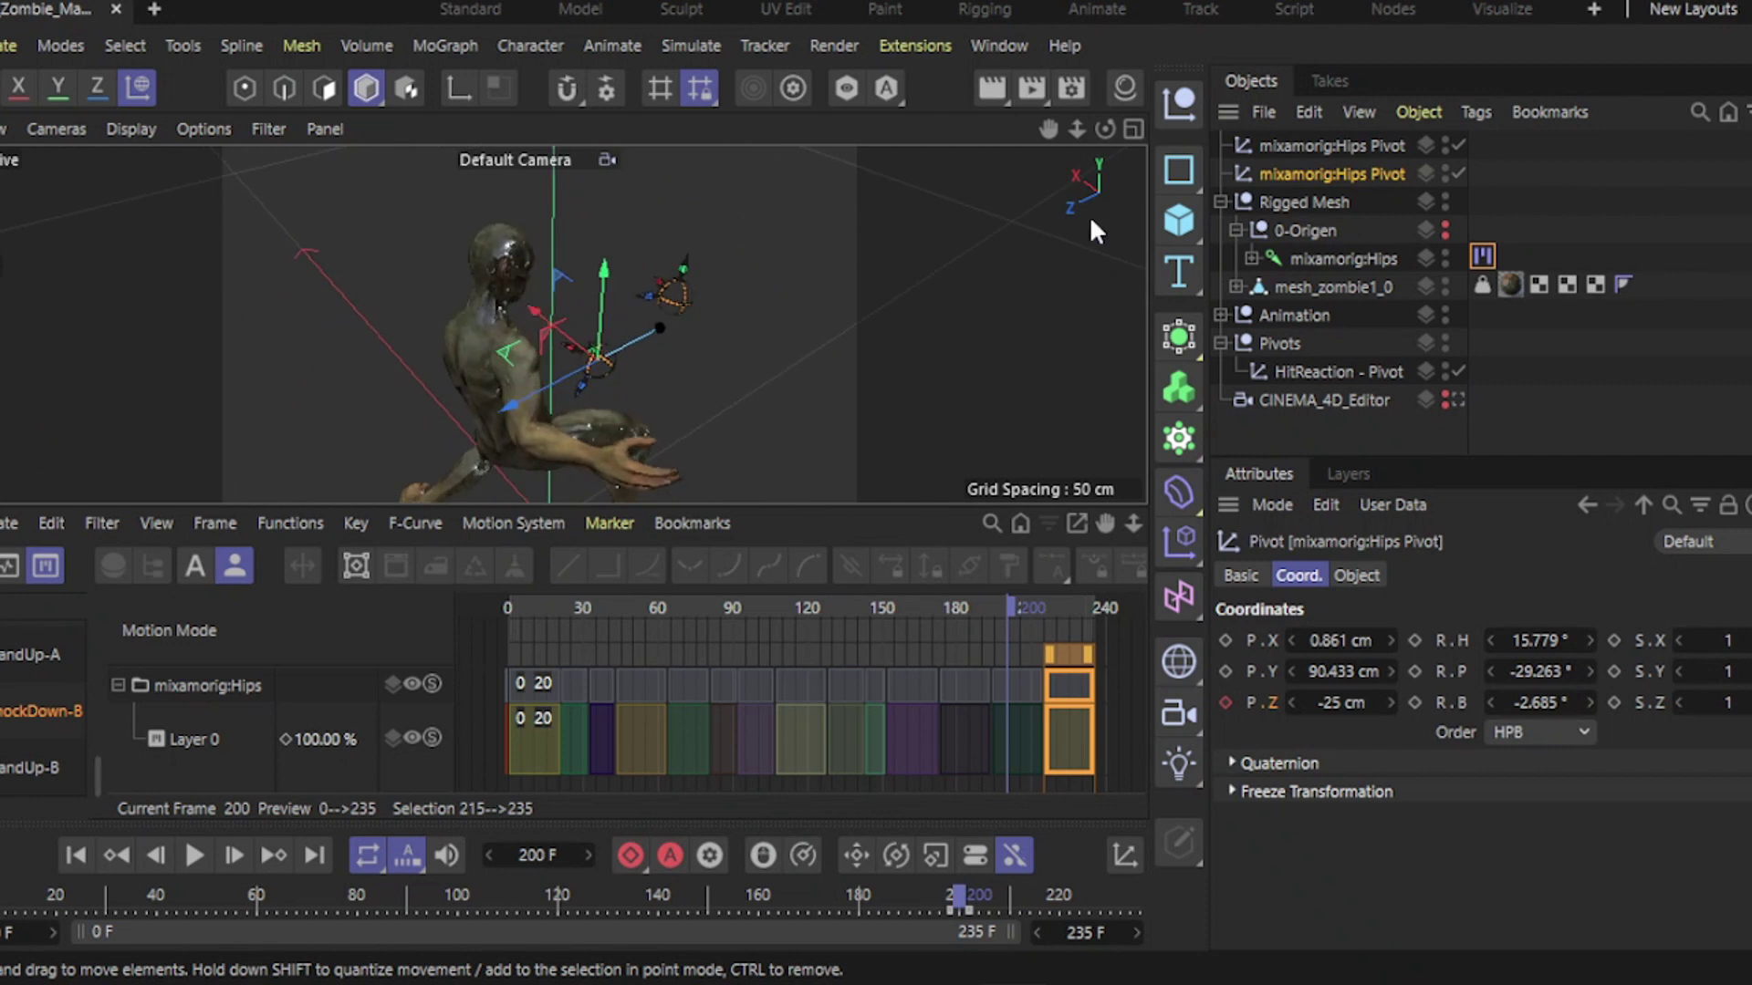
# Step: Rename the pivot of the clip spanning frames 194 to 214 as "KnockDown-B Pivot"
pyautogui.doubleClick(1368, 175)
pyautogui.write('13-KnockDown-B')
pyautogui.moveTo(1376, 177); pyautogui.dragTo(1220, 187)
pyautogui.press('BackSpace')
pyautogui.press('Return')
# Step: Rename the last clip's pivot as "StandUp-B Pivot" and place it with the KnockDown-B Pivot under the Pivots null
pyautogui.click(38, 771)
pyautogui.doubleClick(42, 770)
pyautogui.moveTo(58, 768); pyautogui.dragTo(2, 768)
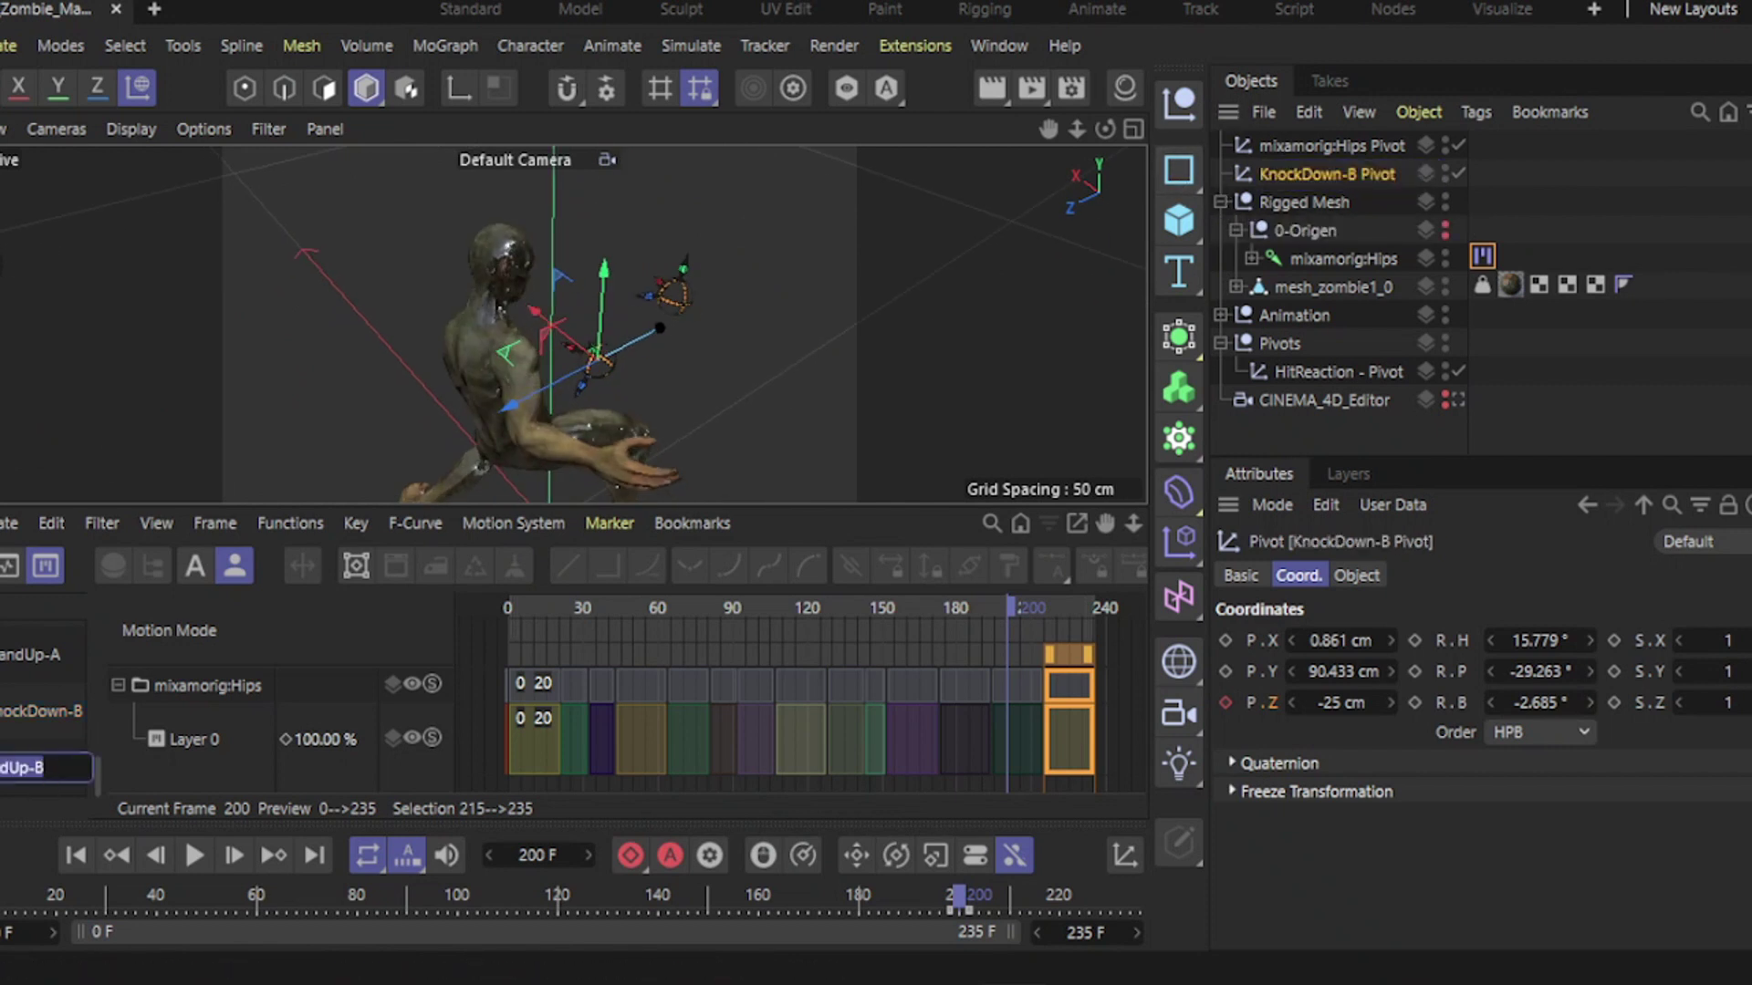
pyautogui.hotkey('ctrl', 'c')
pyautogui.doubleClick(1302, 147)
pyautogui.moveTo(1365, 148); pyautogui.dragTo(1180, 139)
pyautogui.hotkey('ctrl', 'v')
pyautogui.press('Return')
pyautogui.keyDown('shift'); pyautogui.click(1314, 173); pyautogui.keyUp('shift')
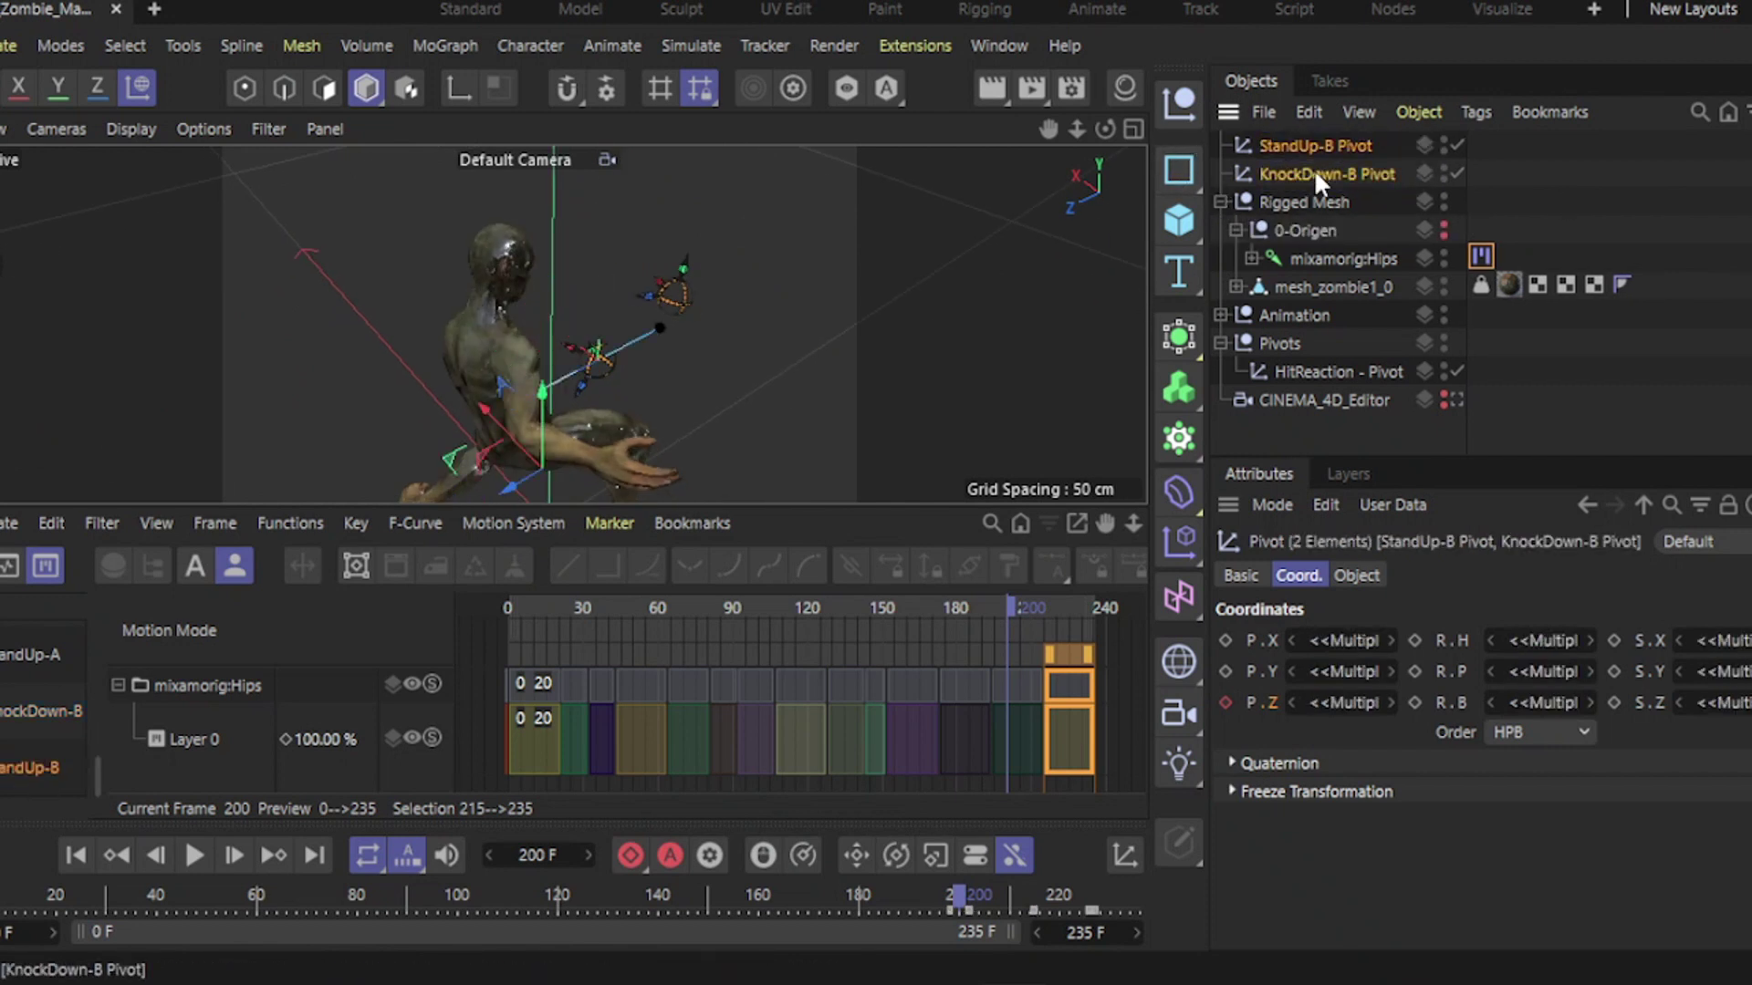
pyautogui.moveTo(1314, 173); pyautogui.dragTo(1296, 343)
# Step: Rename "HitReaction - Pivot" as "HitReaction Pivot"
pyautogui.click(1360, 372)
pyautogui.doubleClick(1359, 372)
pyautogui.click(1365, 373)
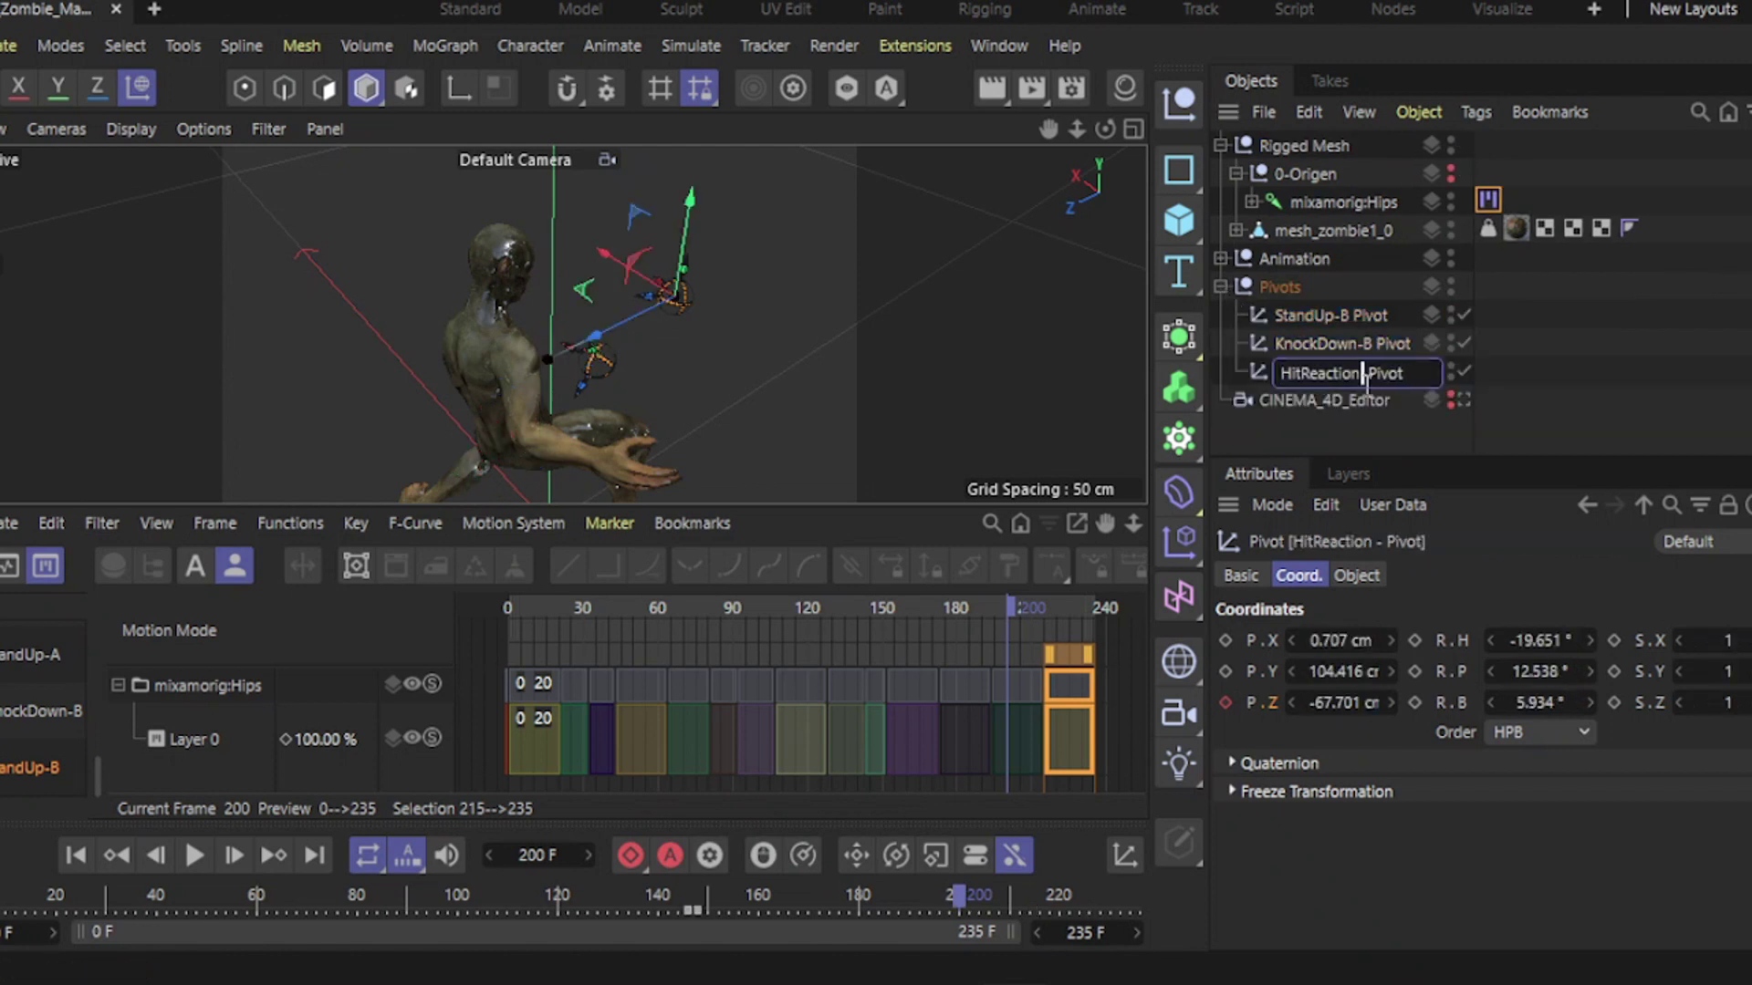
pyautogui.press('BackSpace')
pyautogui.press('BackSpace')
pyautogui.press('Return')
# Step: Hide the HitReaction, KnockDown-B and StandUp-B pivots in the viewport and renders, and collapse the Pivots null
pyautogui.click(1410, 429)
pyautogui.keyDown('alt'); pyautogui.doubleClick(1450, 371); pyautogui.keyUp('alt')
pyautogui.keyDown('alt'); pyautogui.doubleClick(1451, 343); pyautogui.keyUp('alt')
pyautogui.keyDown('alt'); pyautogui.doubleClick(1451, 315); pyautogui.keyUp('alt')
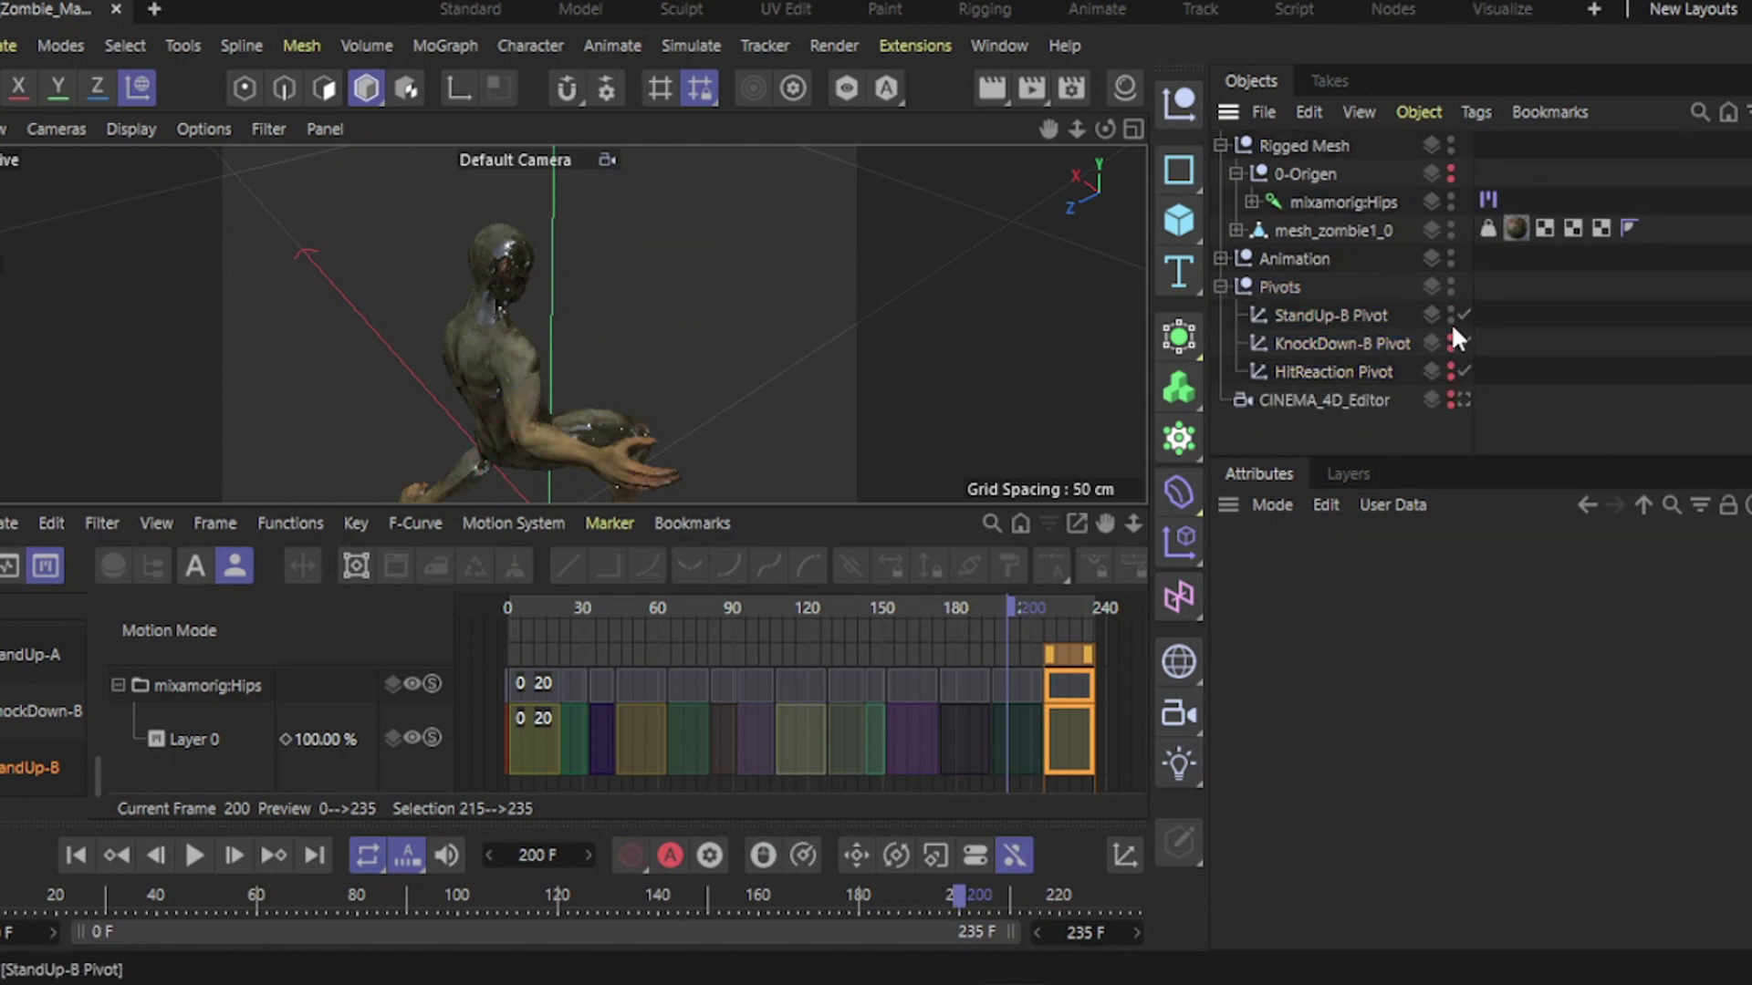
pyautogui.click(1221, 287)
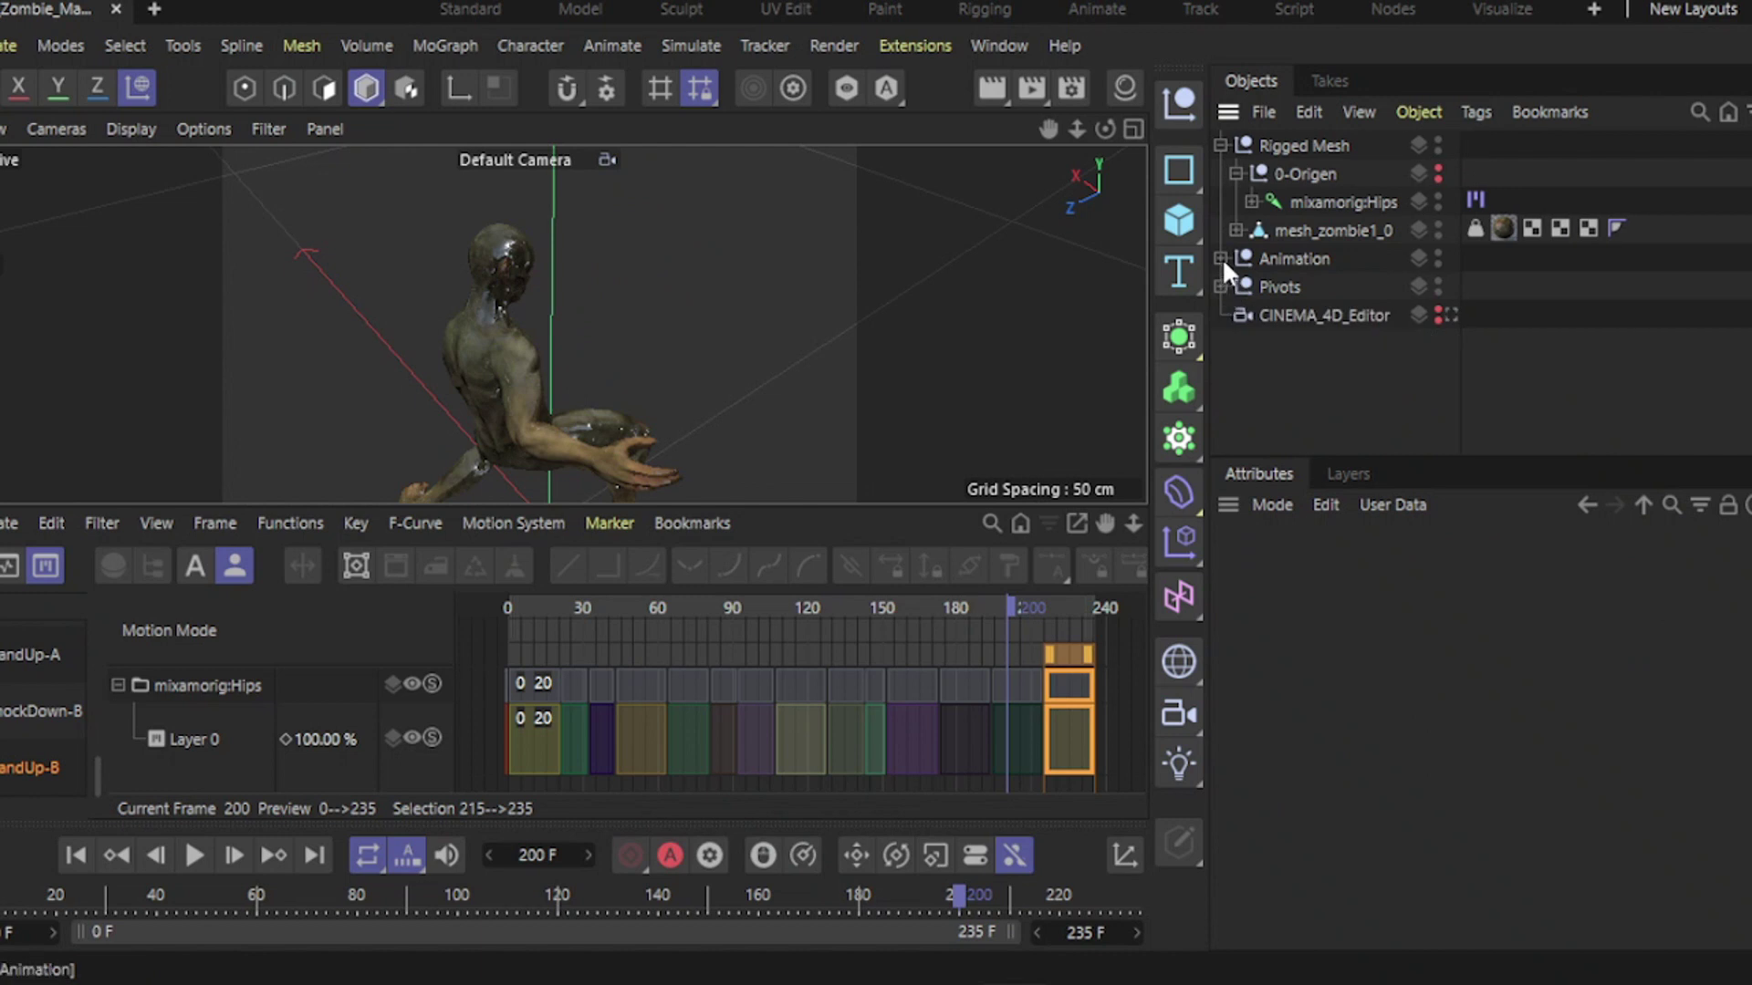
# Step: Collapse the Rigged Mesh hierarchy and play back the zombie's motion clips to review the whole animation
pyautogui.click(1223, 146)
pyautogui.scroll(-6, 628, 401)
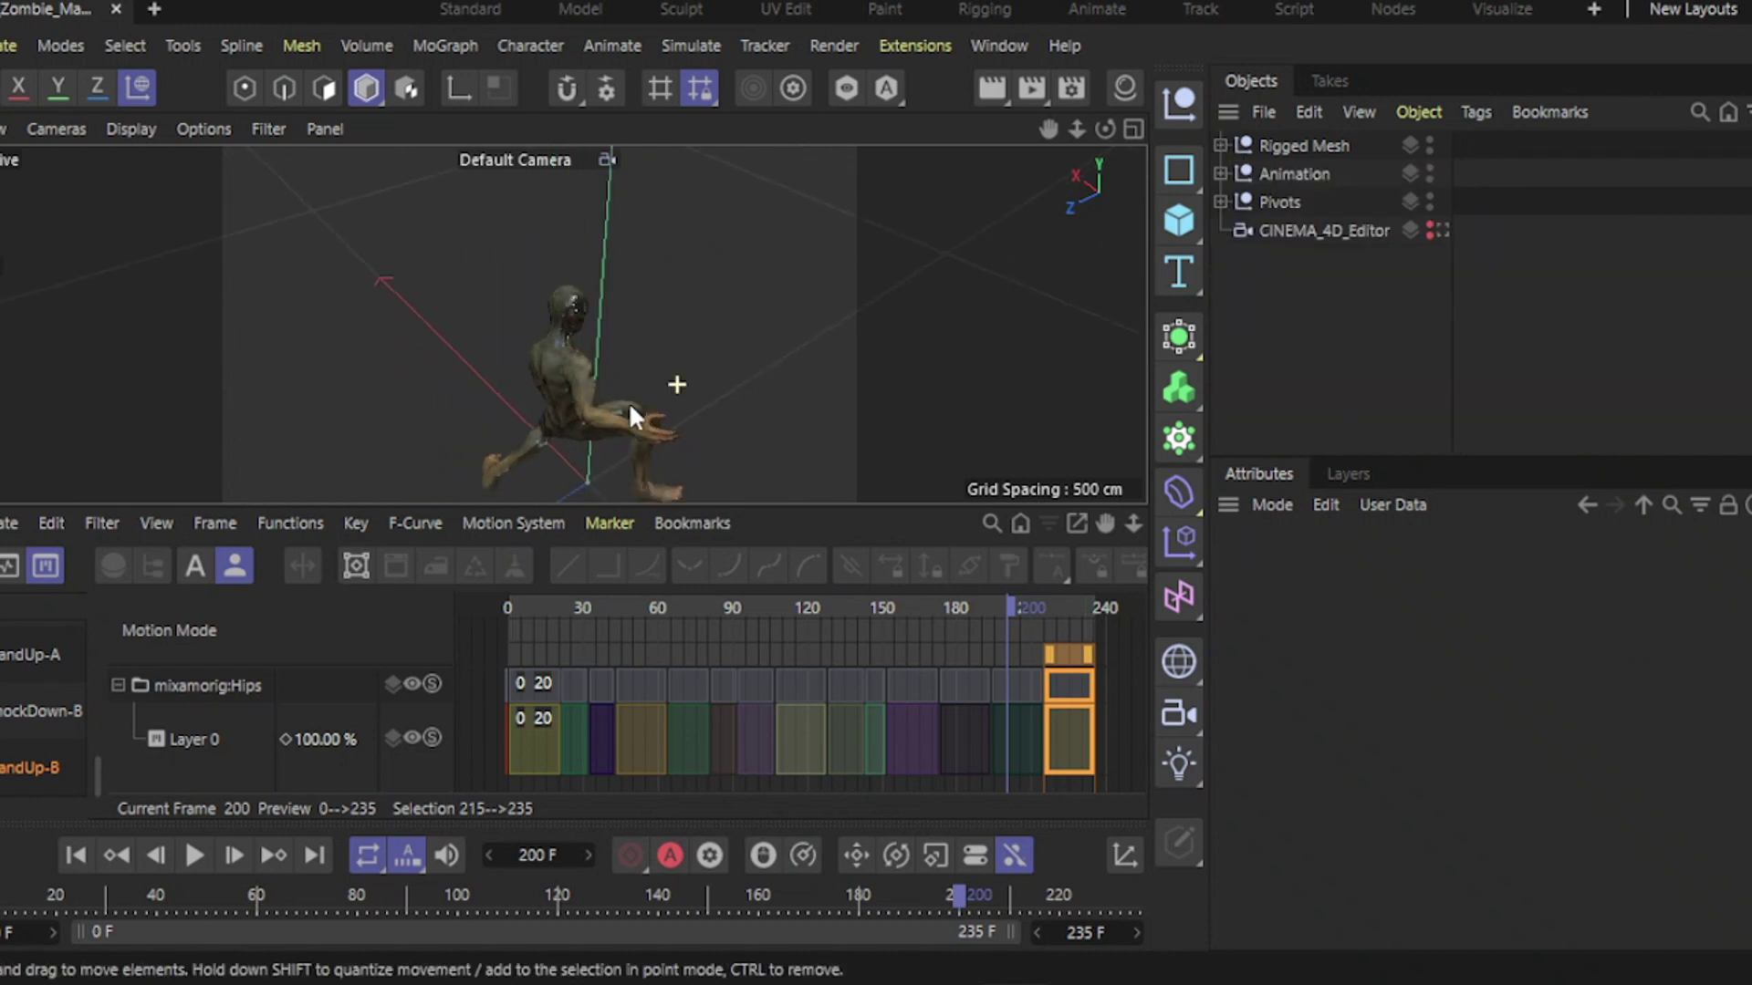
pyautogui.keyDown('alt'); pyautogui.moveTo(588, 356); pyautogui.dragTo(573, 296, button='middle'); pyautogui.keyUp('alt')
pyautogui.moveTo(1012, 612); pyautogui.dragTo(1089, 612)
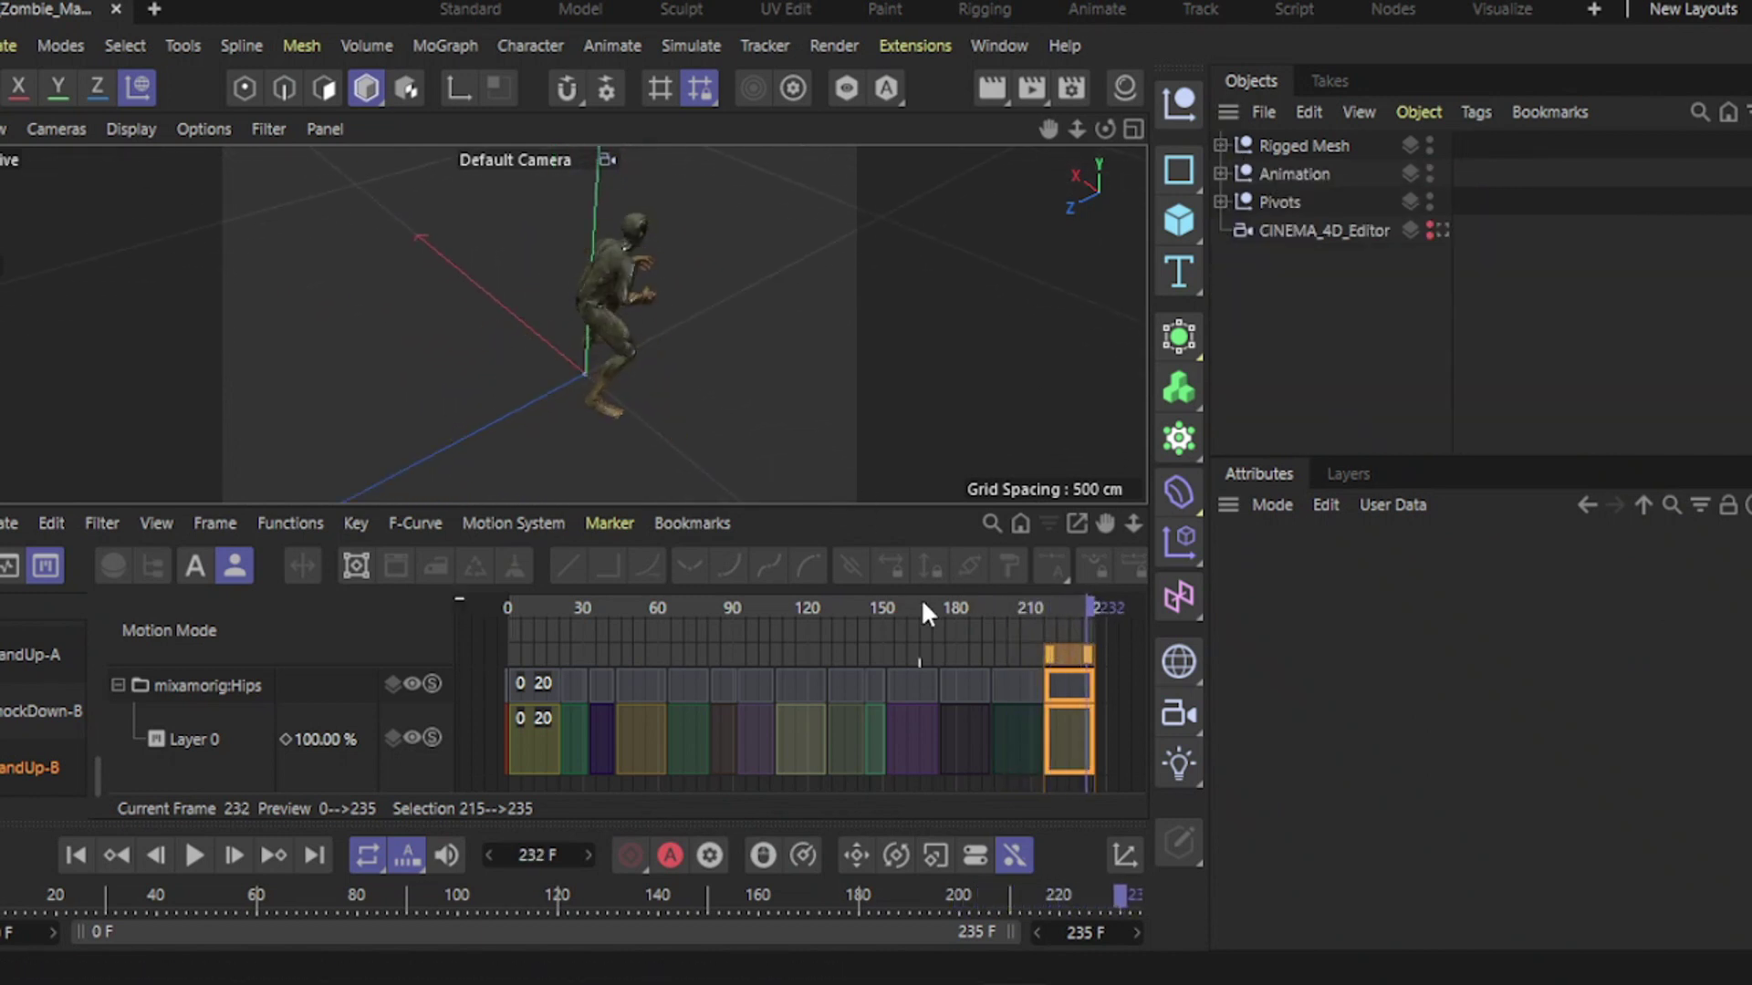
pyautogui.click(199, 858)
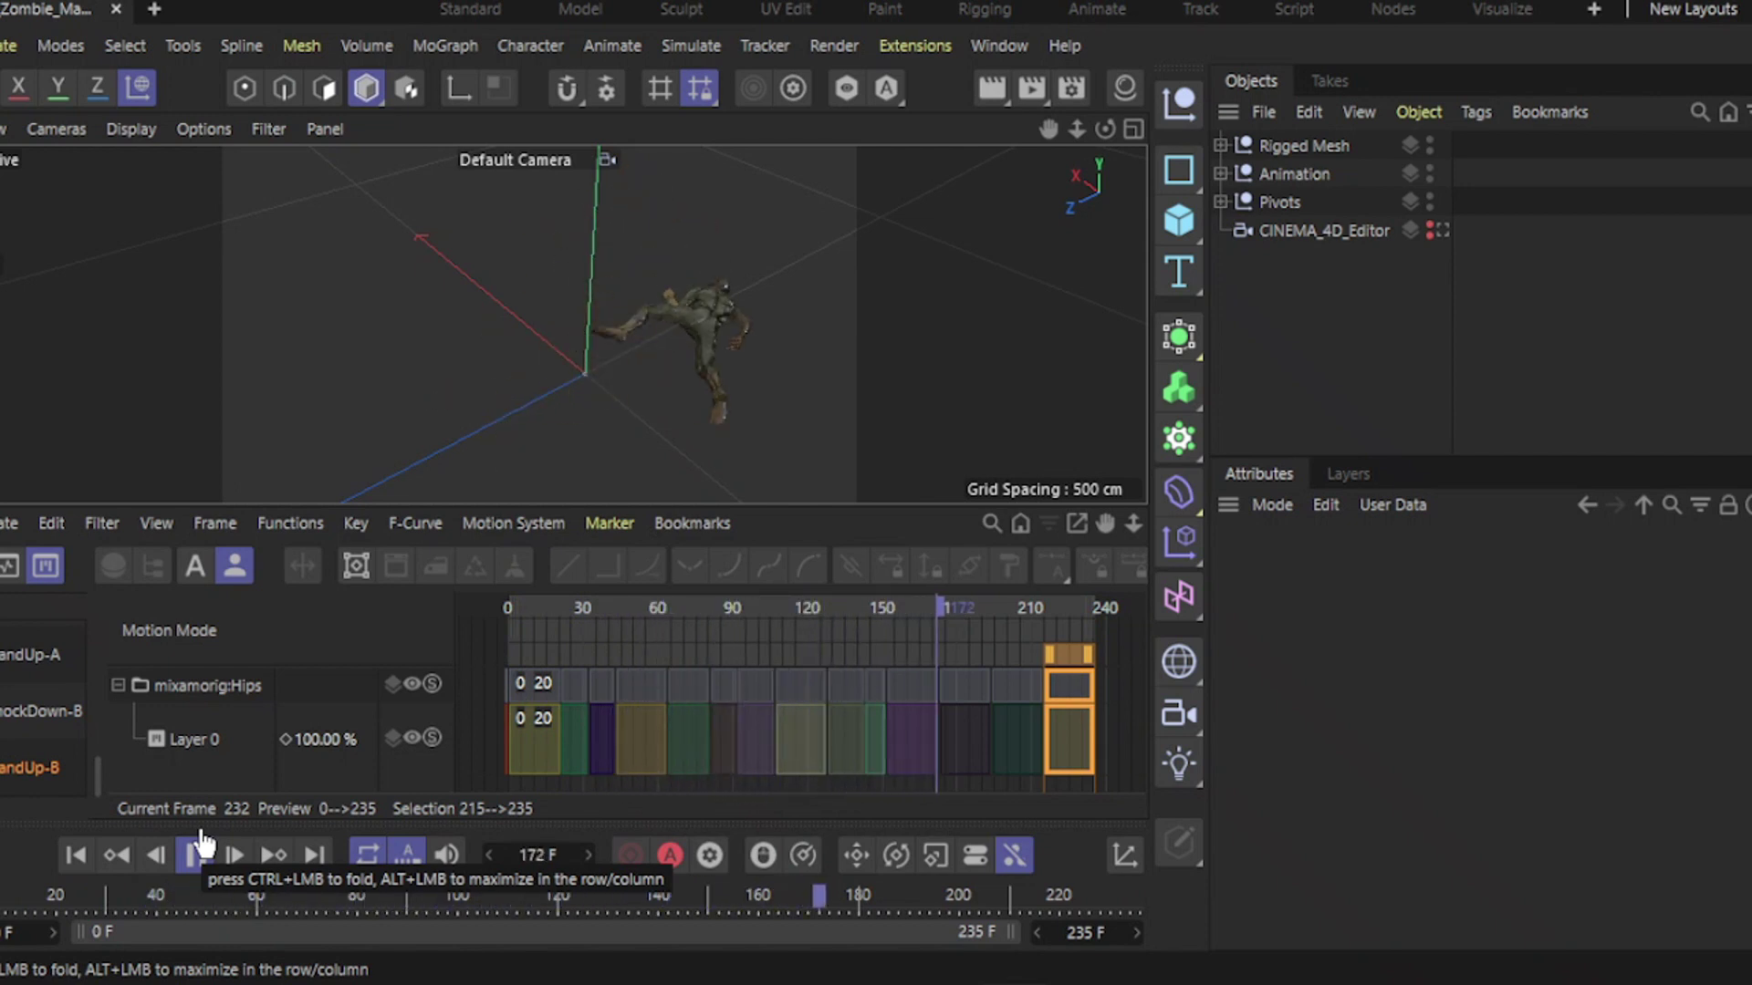
pyautogui.click(196, 853)
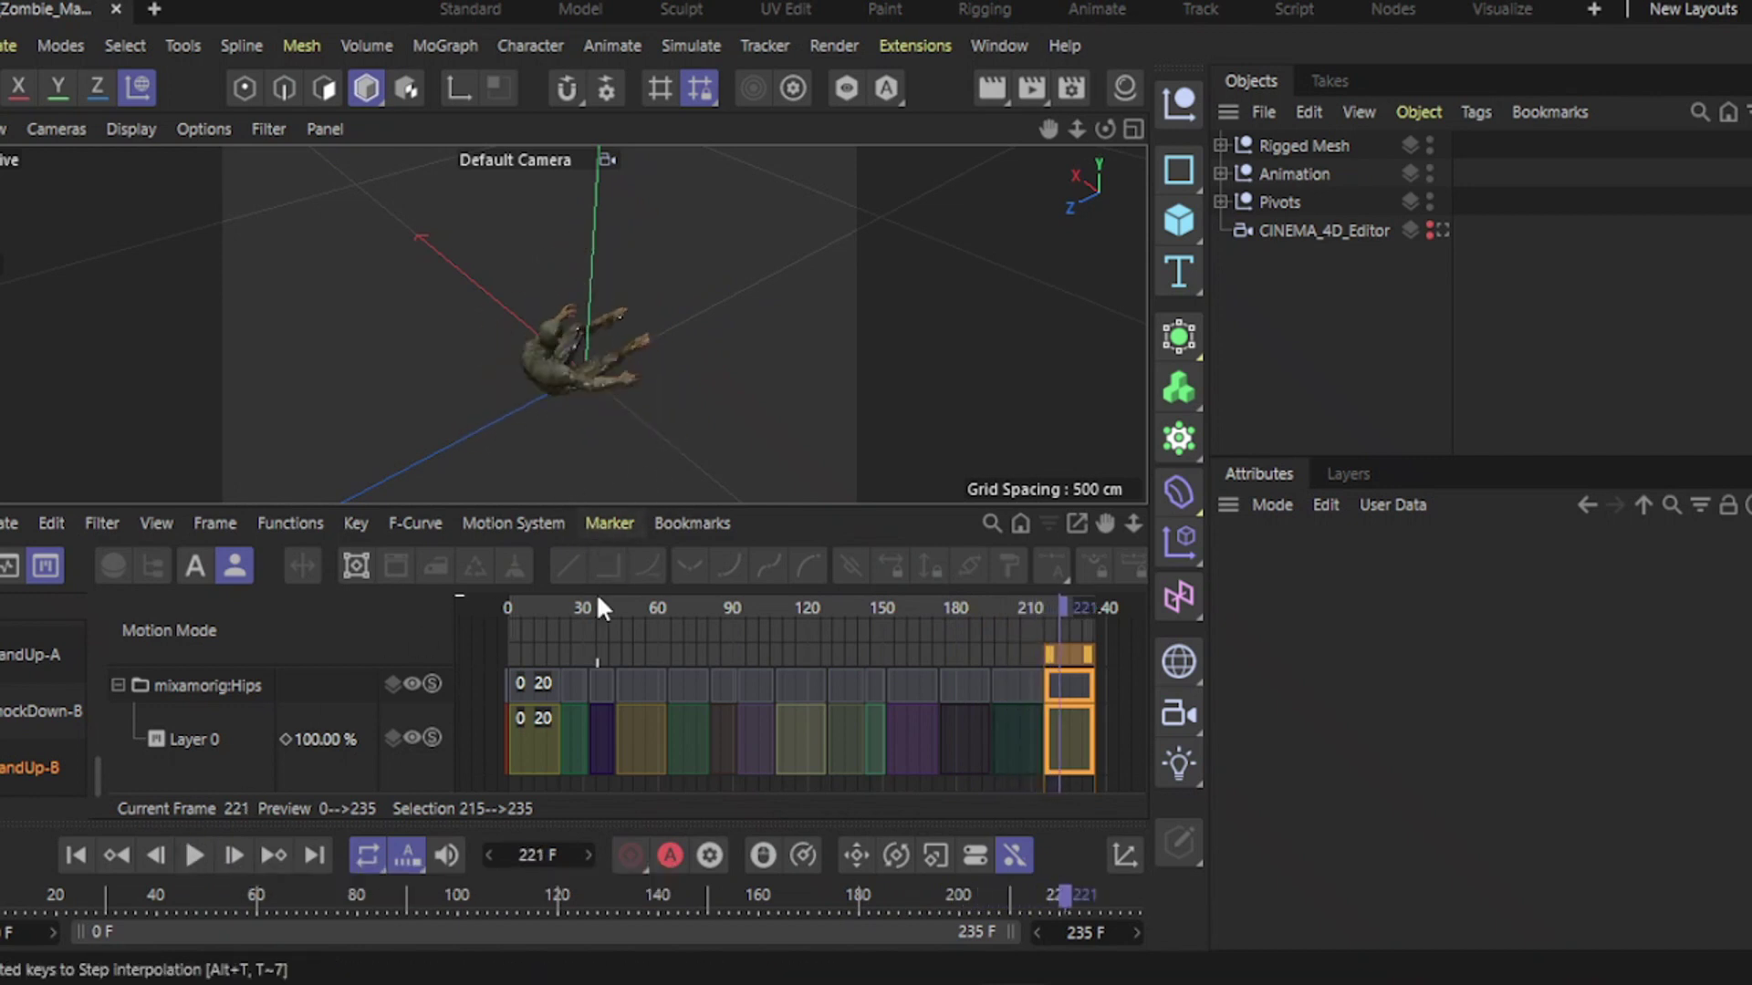
# Step: Return the animation to frame 0 and inspect the zombie's starting pose from different angles
pyautogui.moveTo(566, 609); pyautogui.dragTo(507, 627)
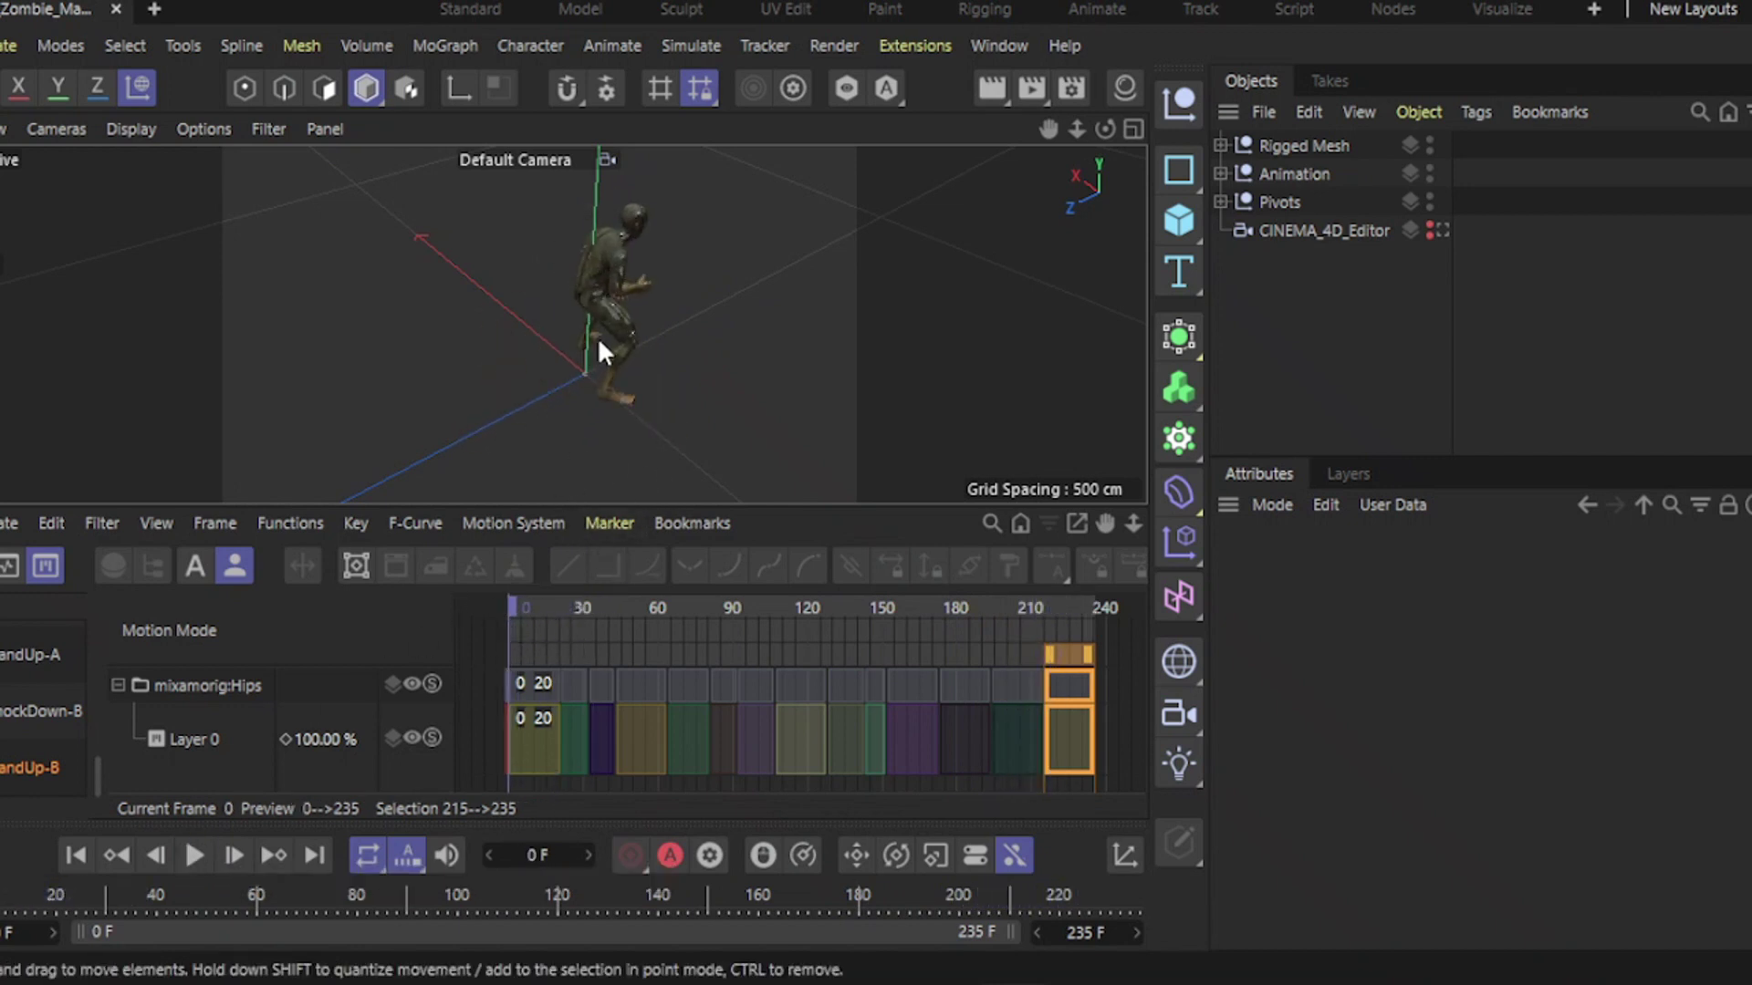
pyautogui.keyDown('alt'); pyautogui.moveTo(598, 337); pyautogui.dragTo(1011, 298); pyautogui.keyUp('alt')
pyautogui.keyDown('alt'); pyautogui.moveTo(604, 403); pyautogui.dragTo(1027, 429); pyautogui.keyUp('alt')
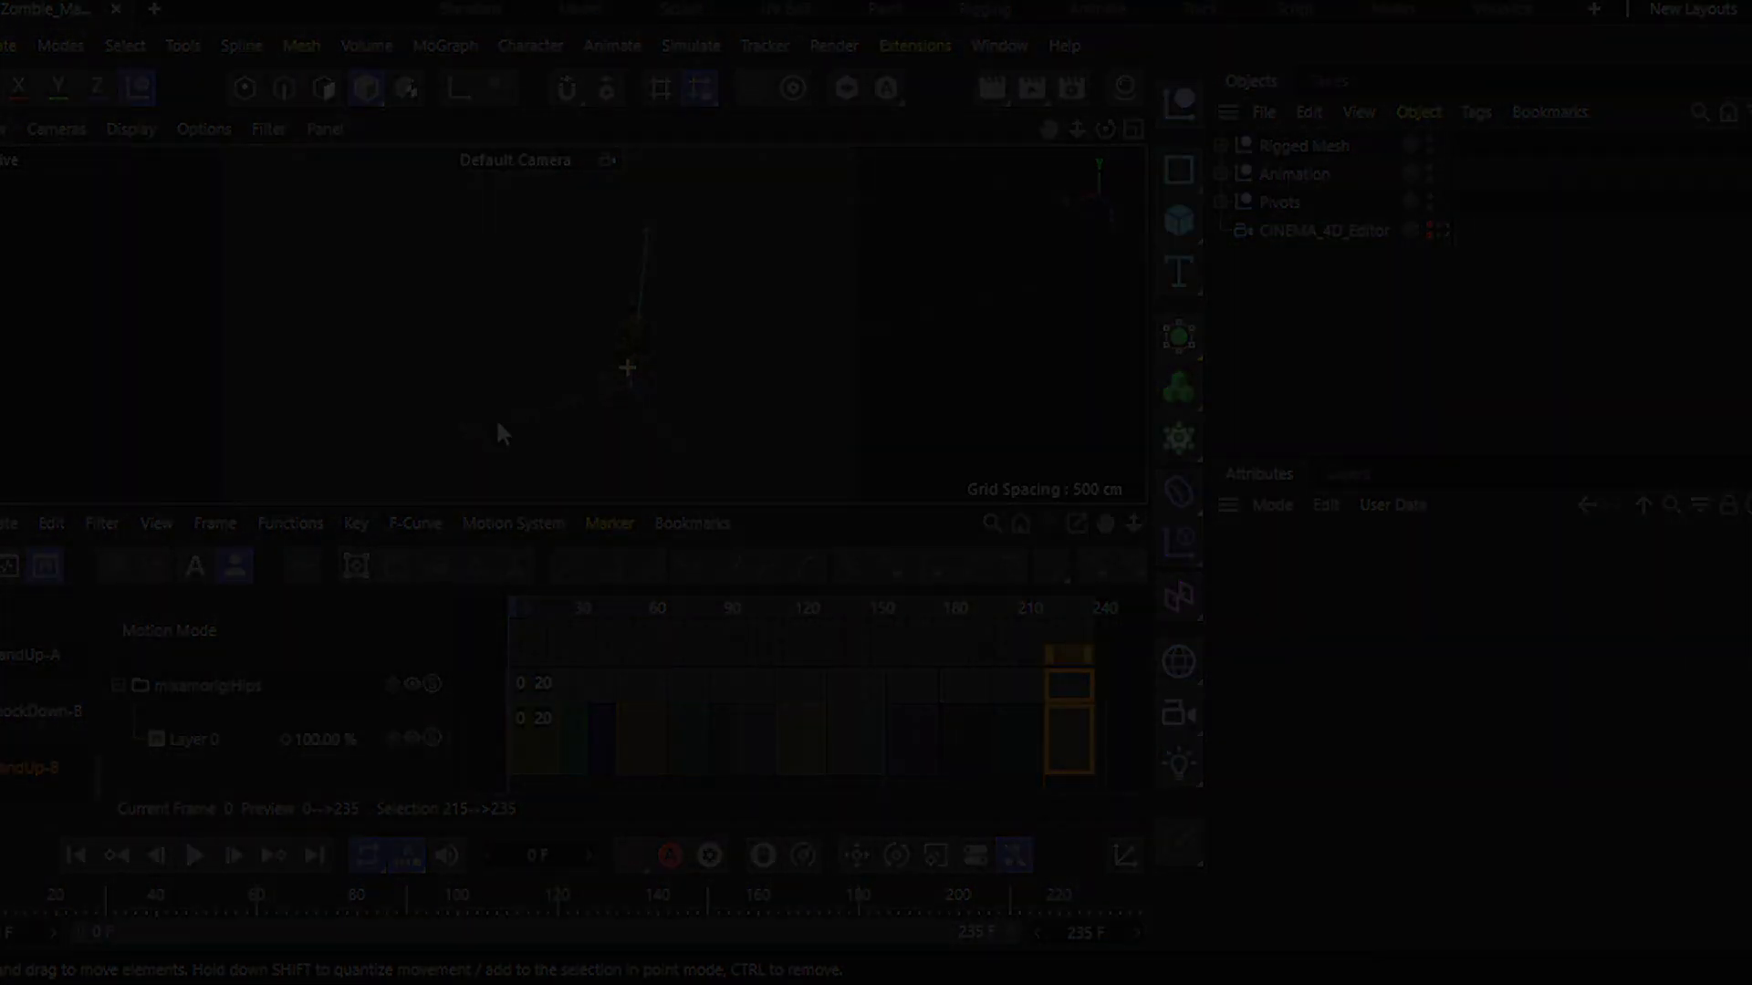